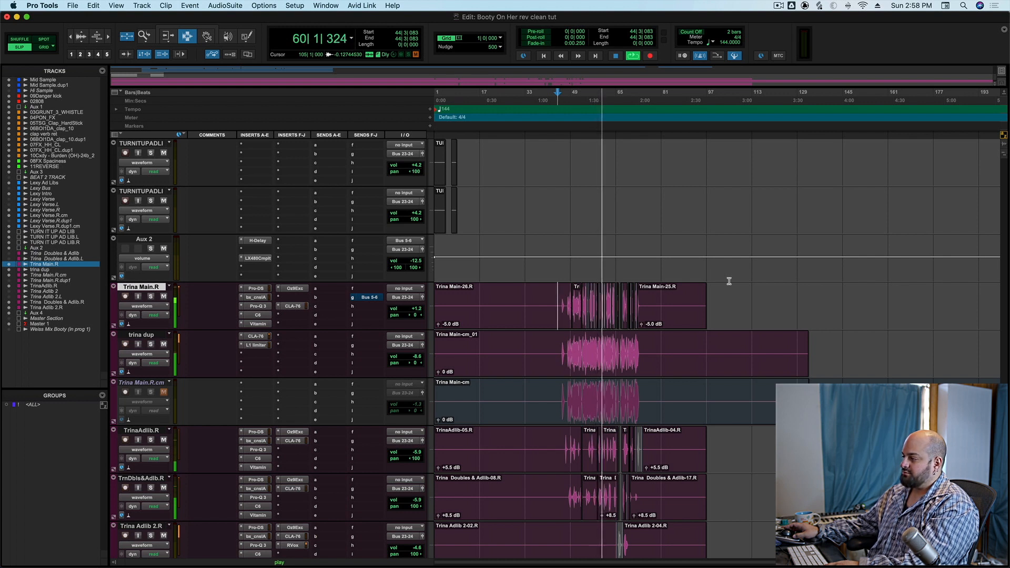
- Stop playback and place the edit cursor just before bar 49 on the 02808 track for a close-up view
key("space")
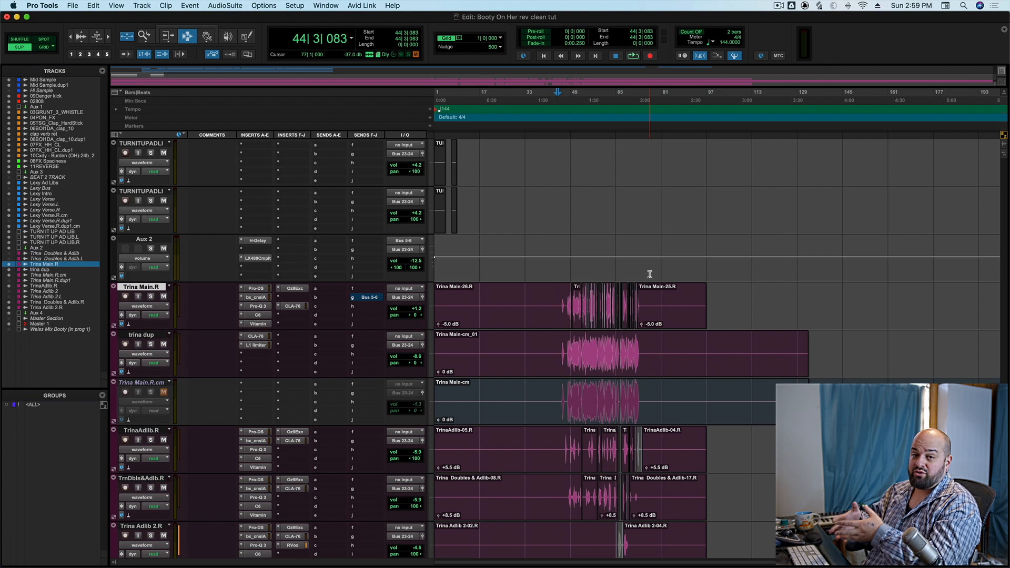
scroll(650, 274, "up", 15)
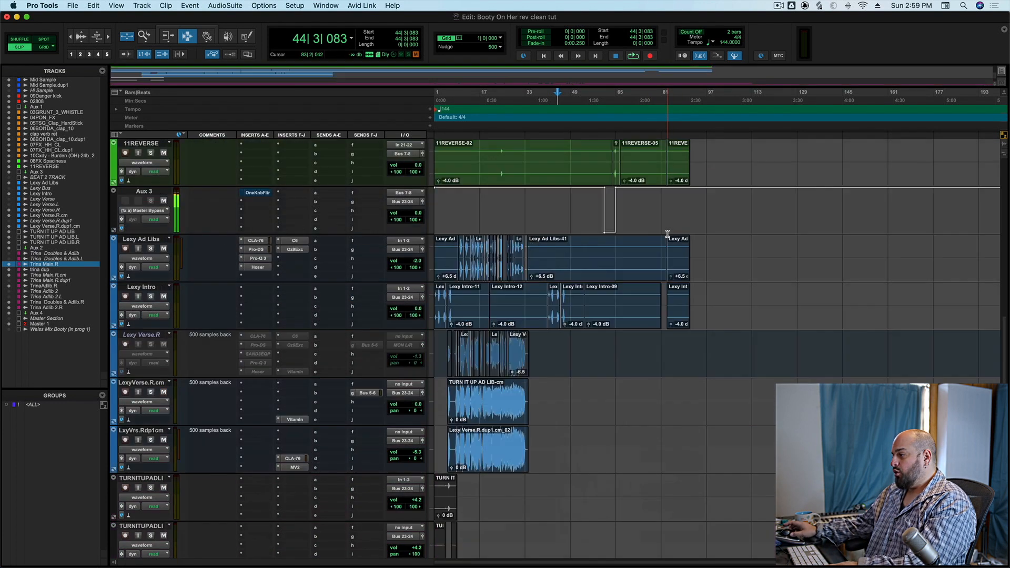
scroll(667, 234, "up", 2)
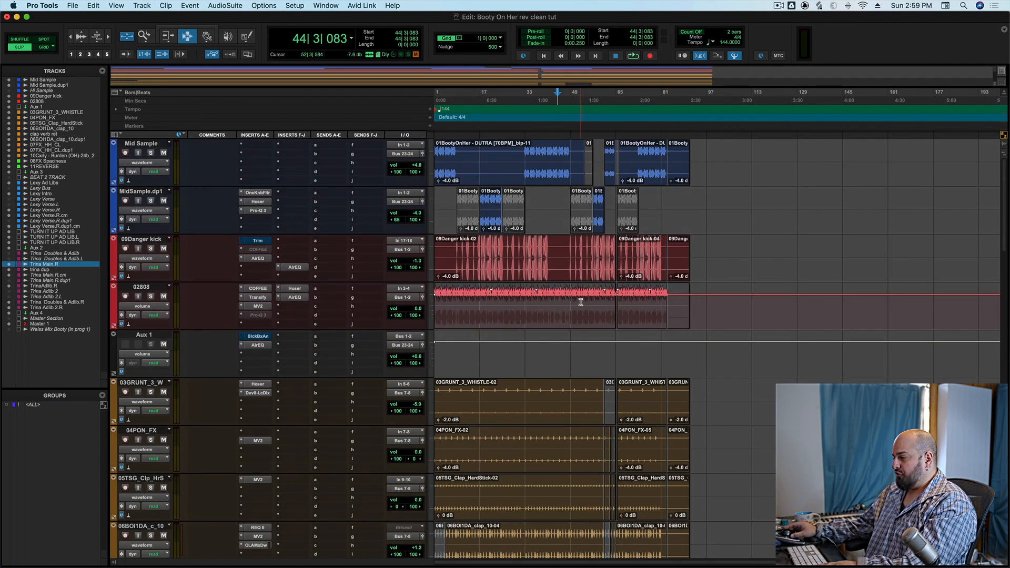
left_click(571, 300)
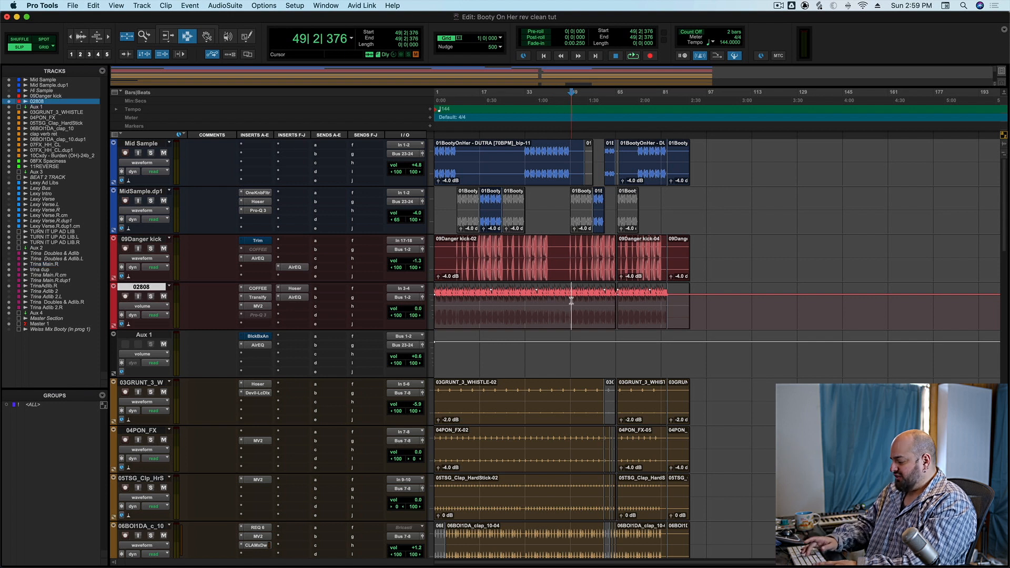
key("t")
key("t")
key("t")
key("t")
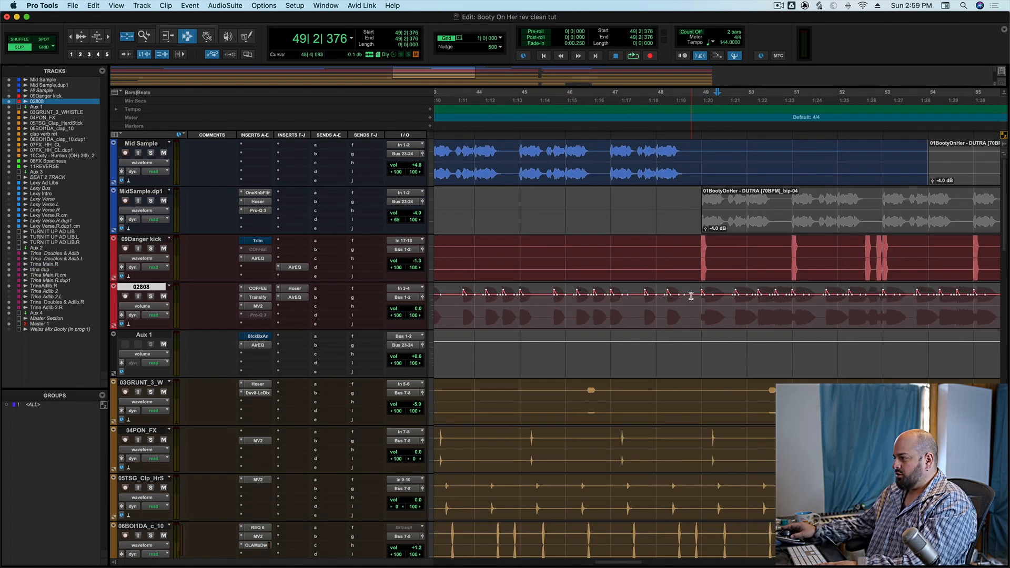
left_click(694, 296)
- Switch the 02808 track to waveform view and turn its automation mode off
left_click(157, 307)
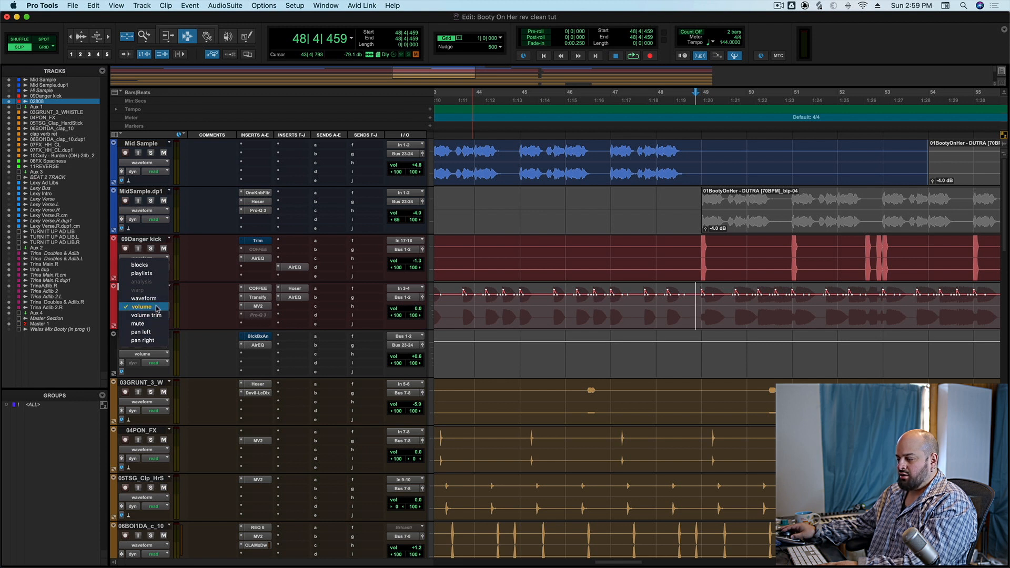
left_click(143, 298)
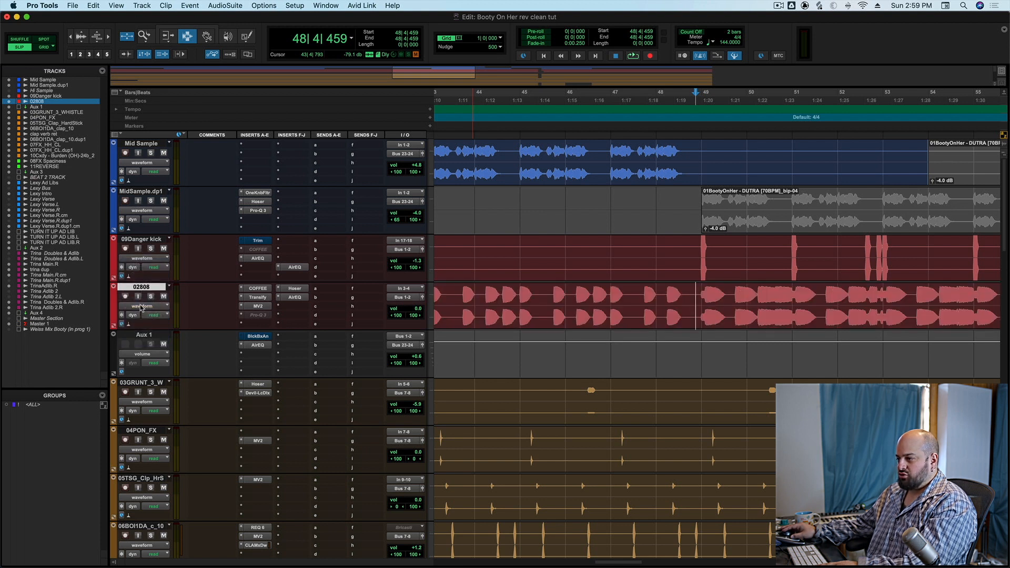
left_click(153, 314)
left_click(154, 306)
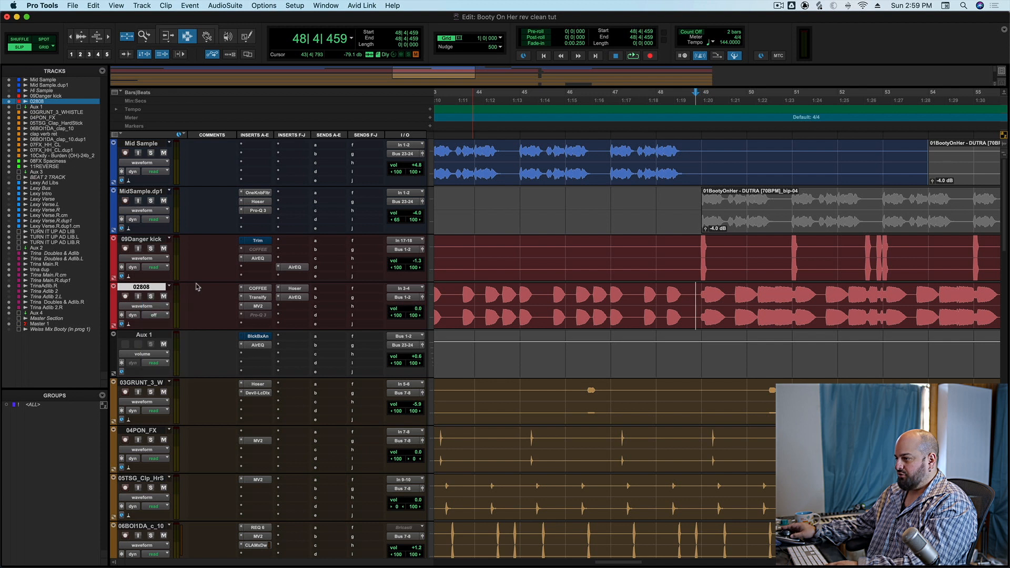
- Bypass the active inserts on 09Danger kick and 02808 plus AirEQ on Aux 1, and solo the 02808 track
left_click(266, 260, "shift+super")
left_click(258, 288, "shift+super")
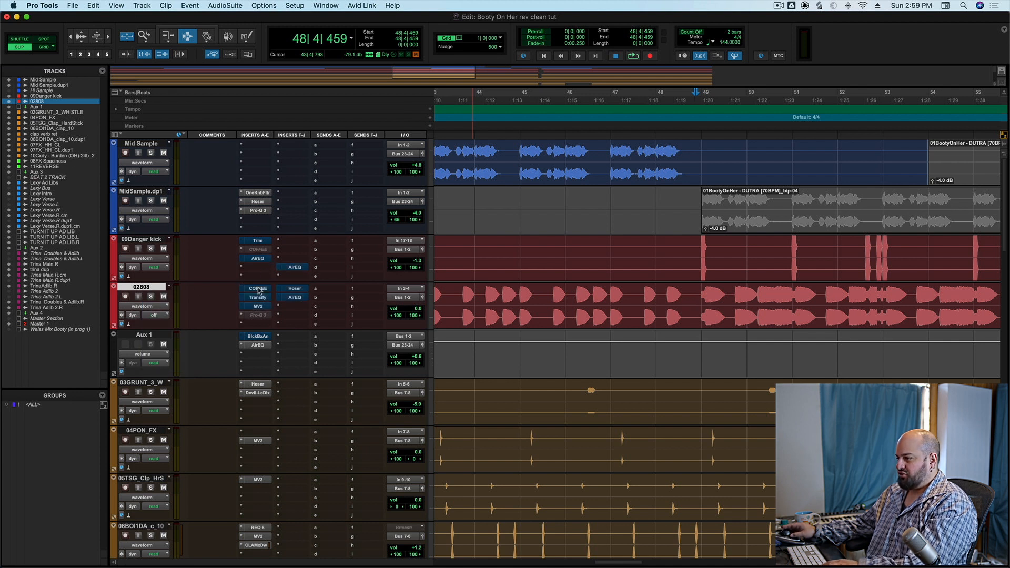
left_click(151, 296)
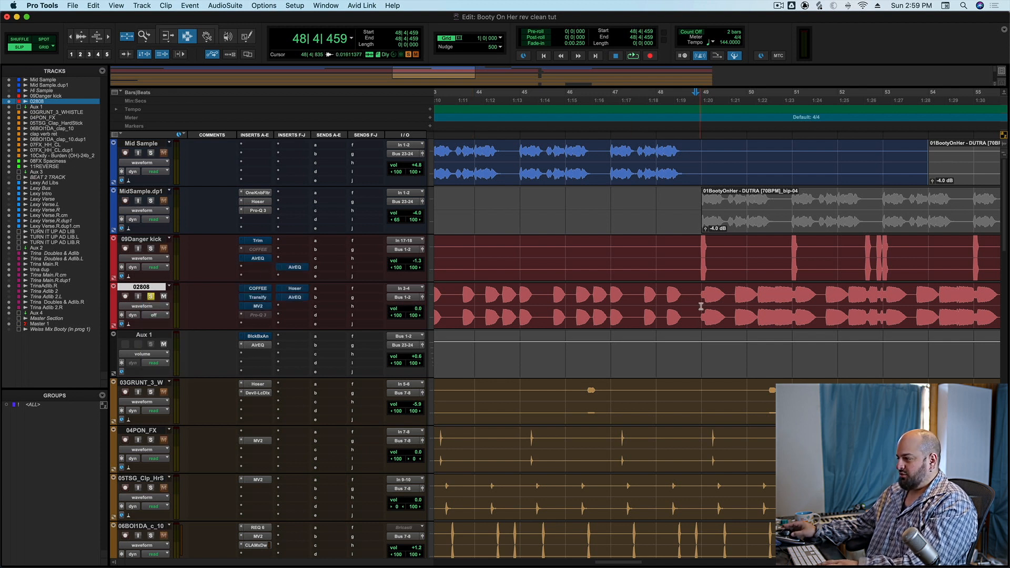
left_click(259, 345, "super")
- Play the soloed 02808 track twice from just before bar 49 to hear it without automation or inserts
key("space")
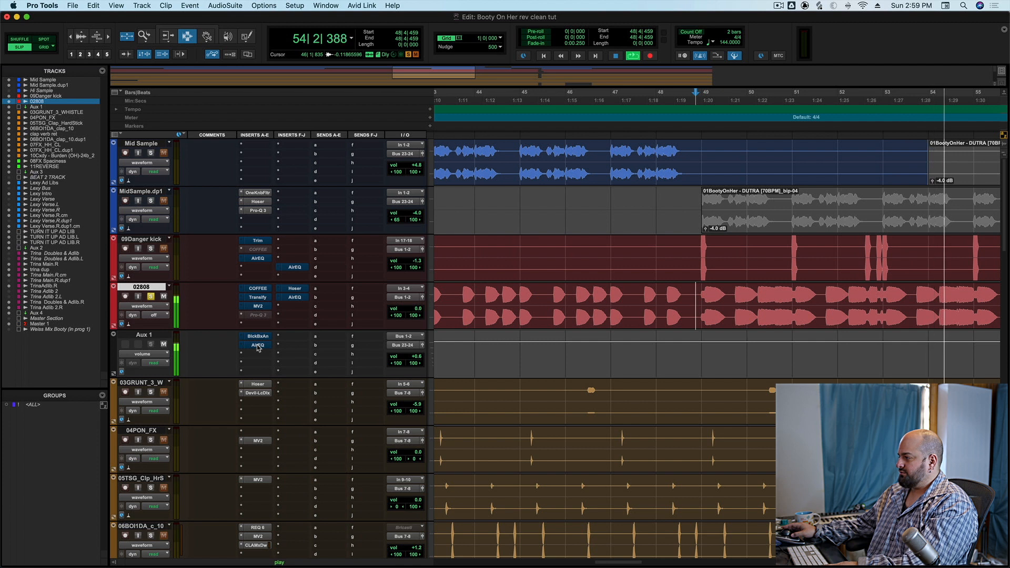
key("space")
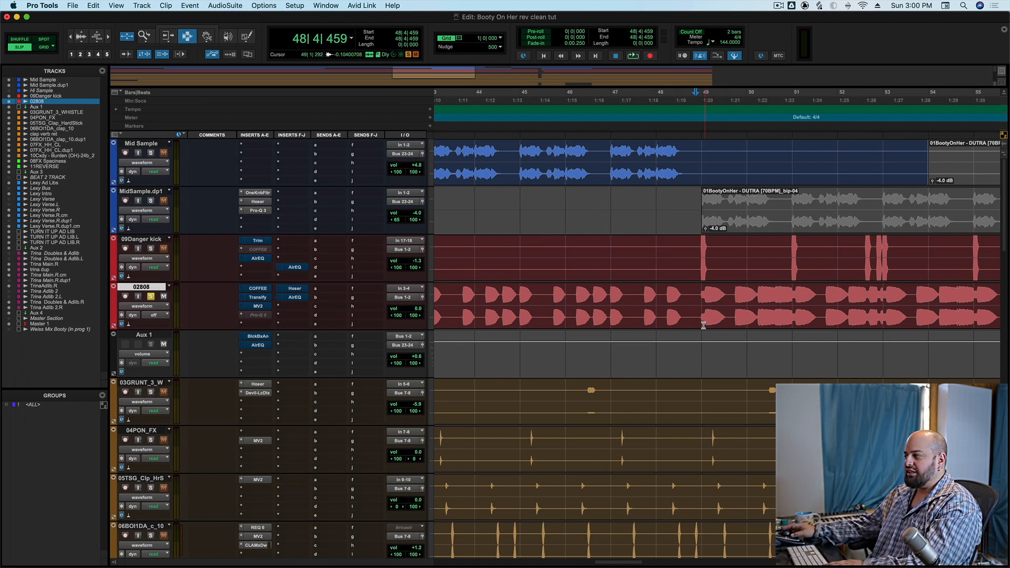
key("space")
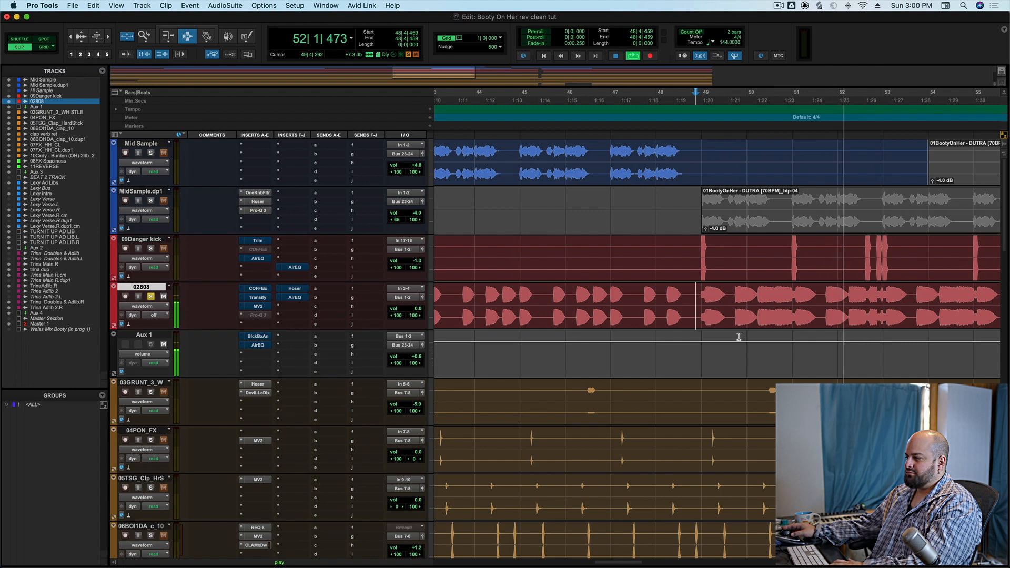
key("space")
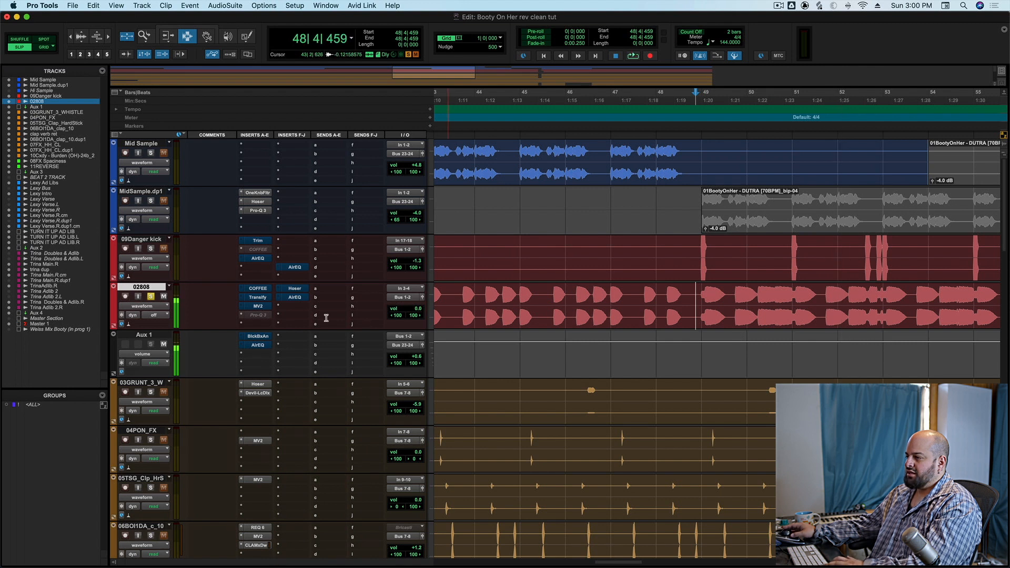
- Set the 02808 track's automation to read, show its volume automation, and enlarge the track height
left_click(162, 316)
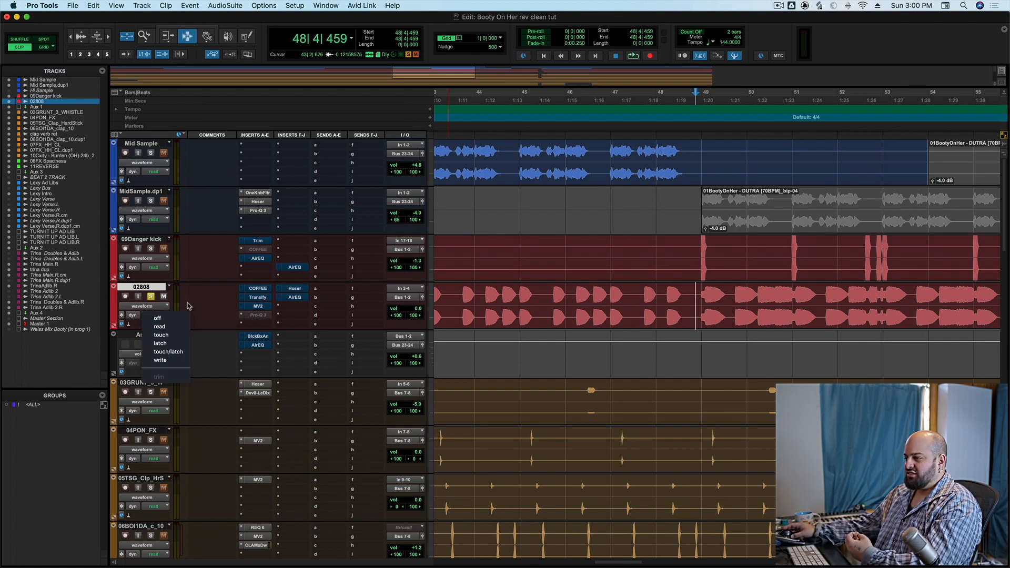
left_click(169, 327)
left_click(161, 306)
left_click(159, 316)
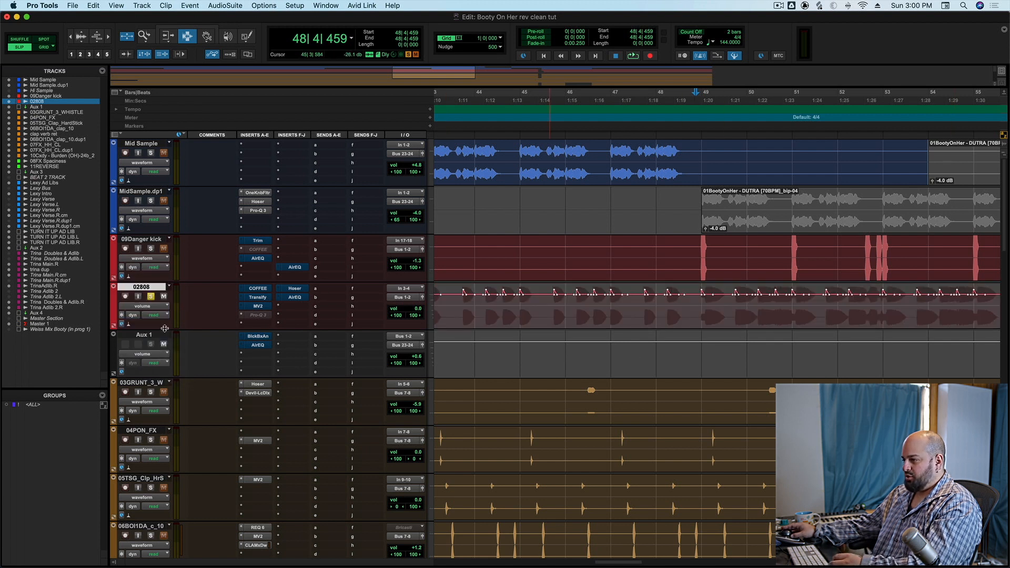
left_click_drag(165, 329, 165, 458)
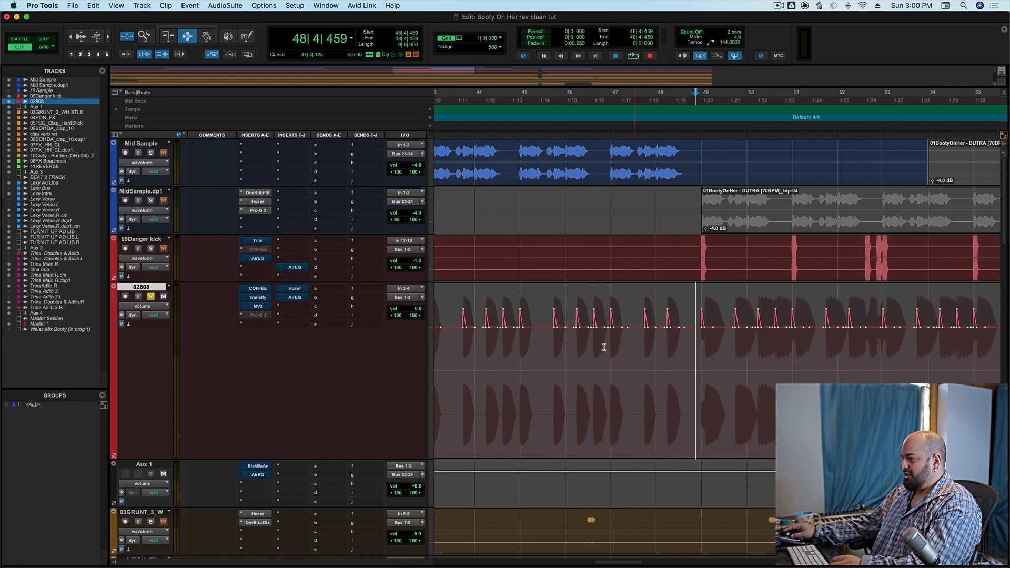
- Play the 02808 track from just before bar 49 to hear its volume automation
left_click_drag(542, 349, 744, 355)
left_click(696, 353)
key("space")
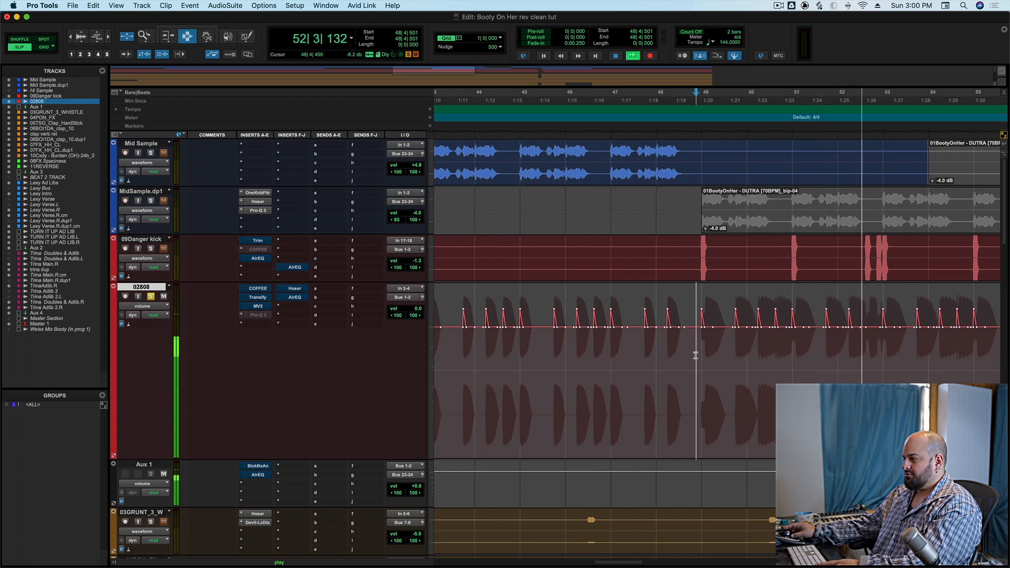
key("space")
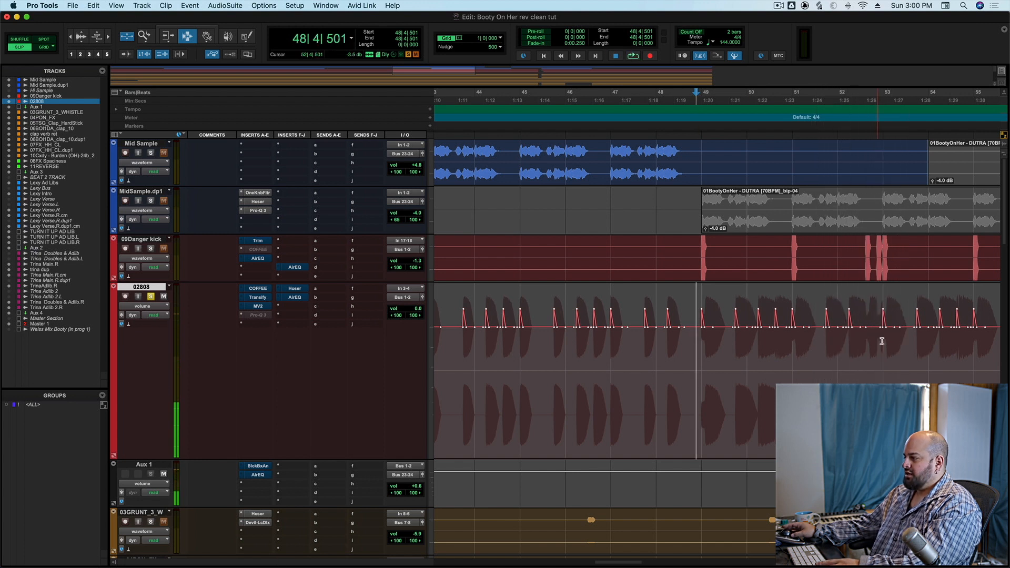
- Examine the 02808 volume automation between bars 52 and 53, and play the passage from bar 51
left_click_drag(832, 339, 905, 344)
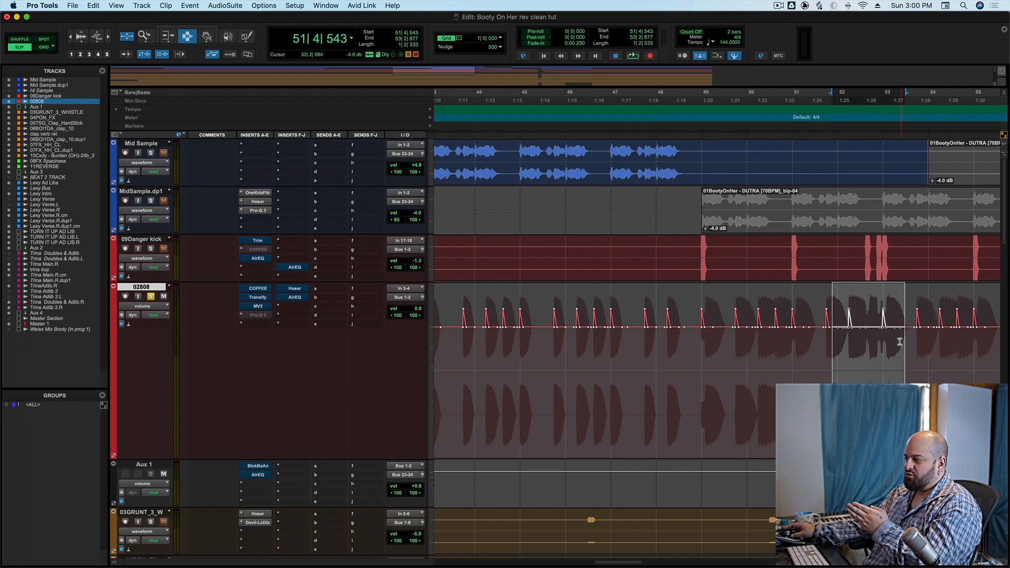
left_click(823, 343)
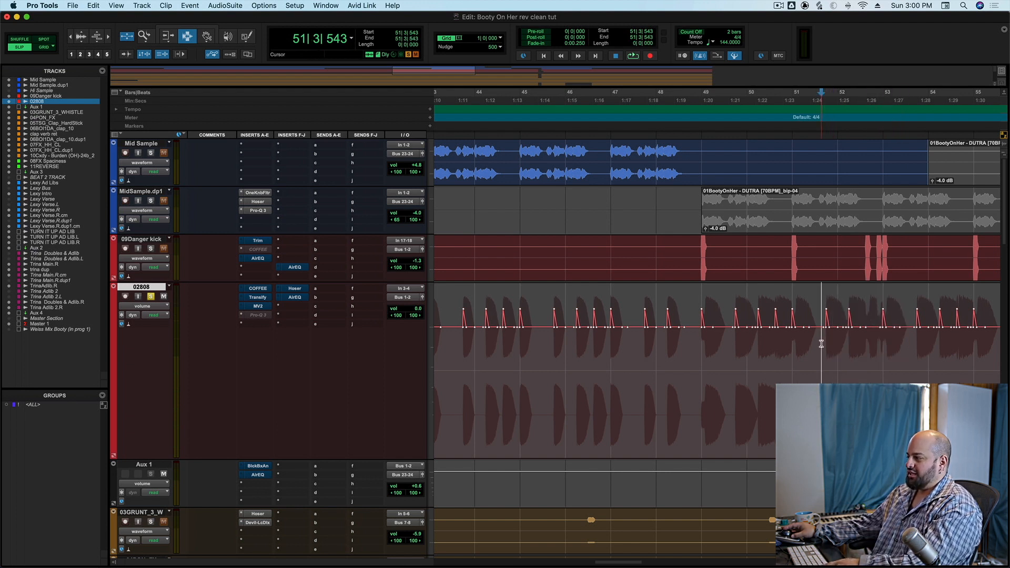
double_click(893, 346)
left_click_drag(825, 336, 908, 341)
left_click(815, 343)
key("space")
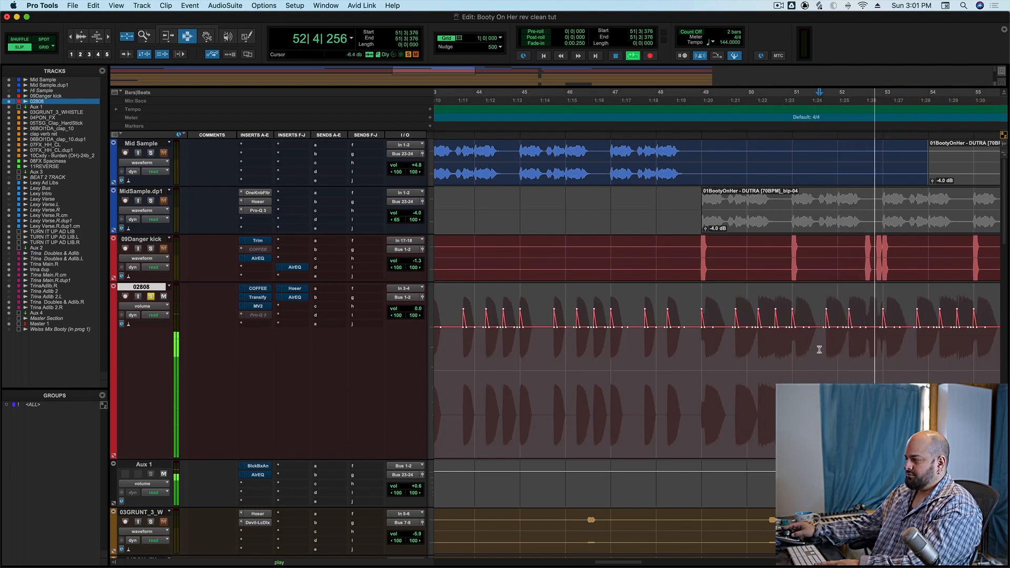
key("space")
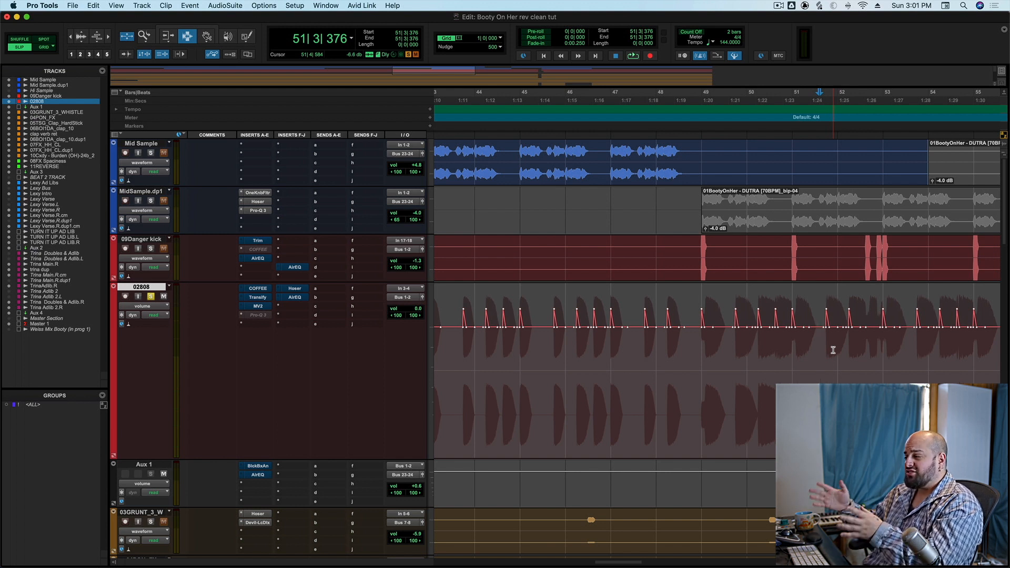
- Re-enable the bypassed inserts on the 02808 track and play it from just before bar 49
left_click(699, 357)
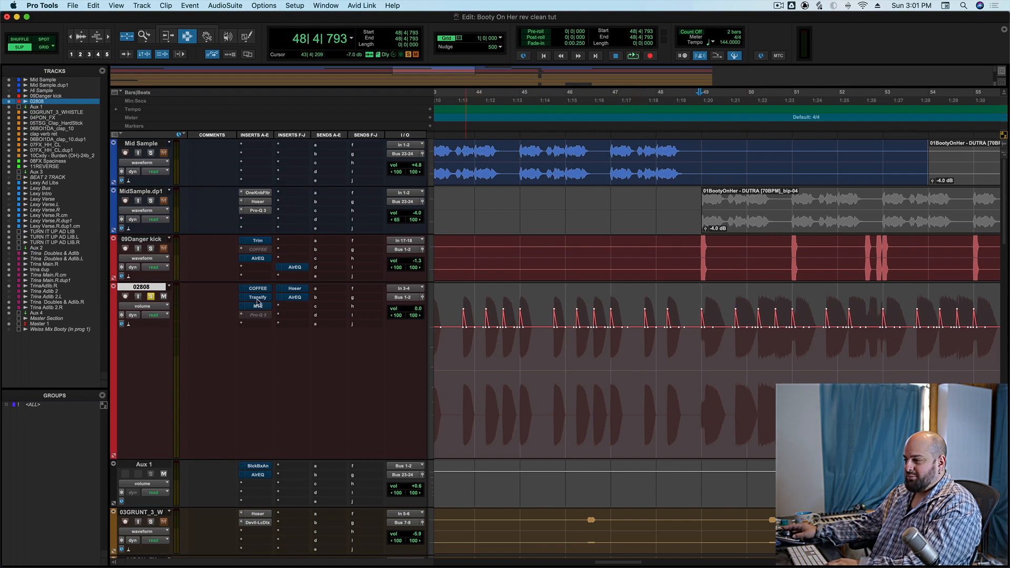
key("shift+a")
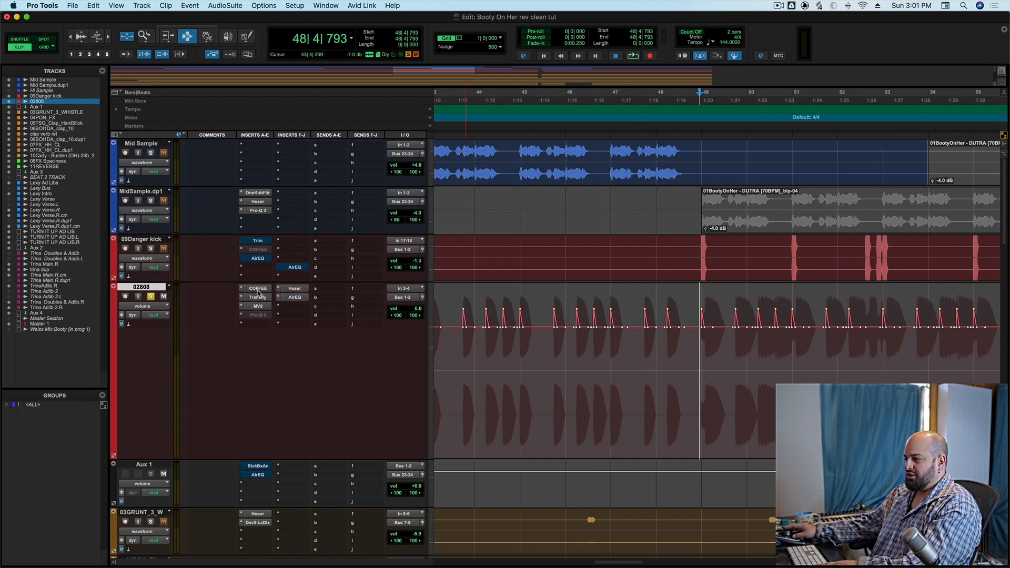
key("space")
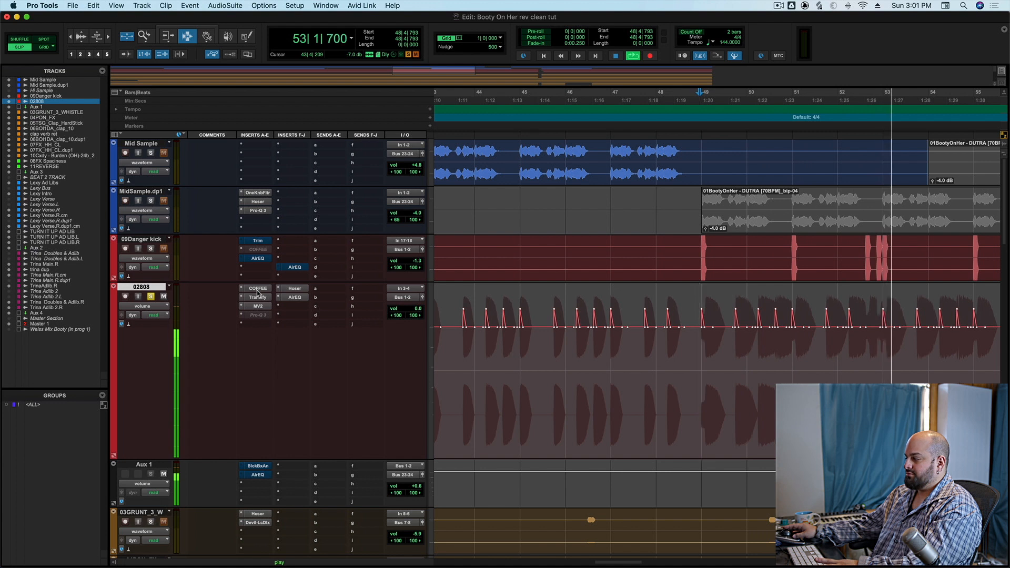
key("space")
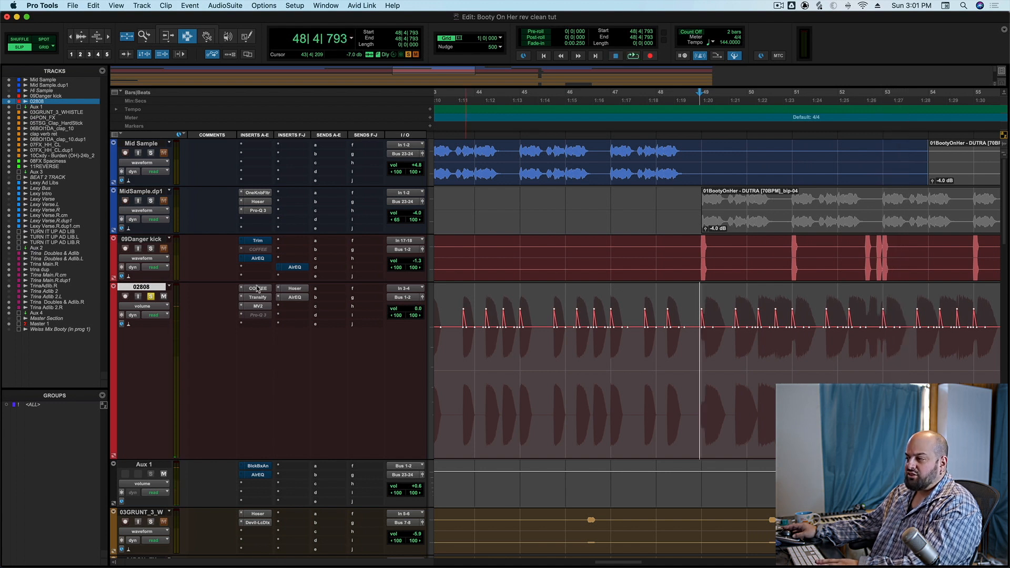
- Review the COFFEE, Hoser, Transify and AirEQ settings on the 02808 track, then close the plug-in windows
left_click(256, 289)
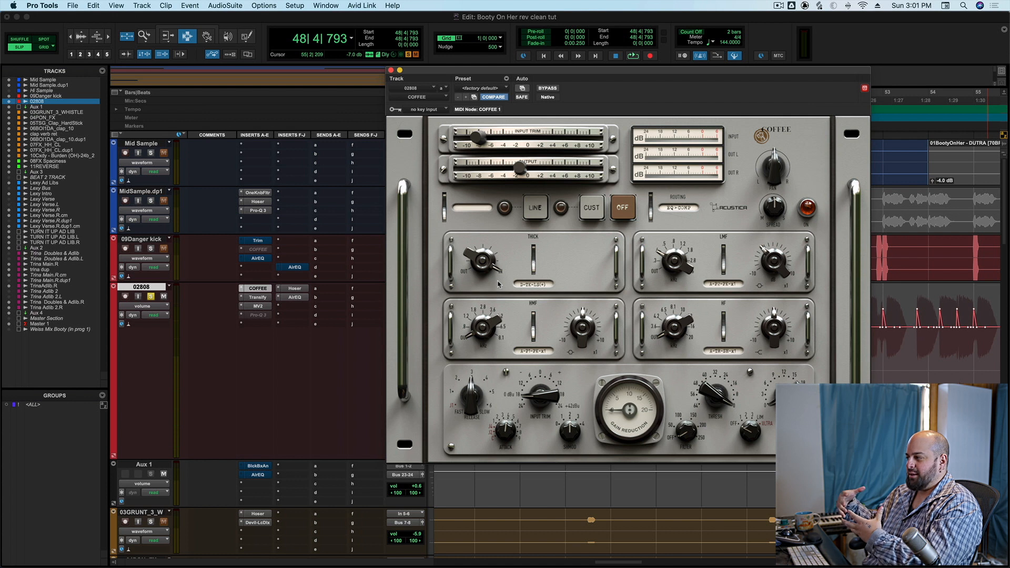
left_click(307, 289)
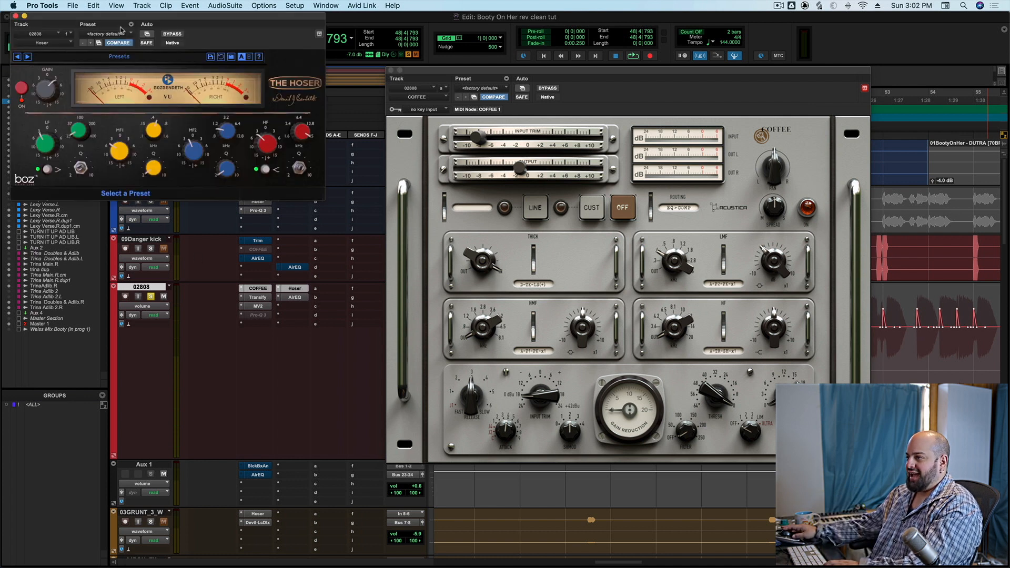
left_click_drag(112, 19, 170, 60)
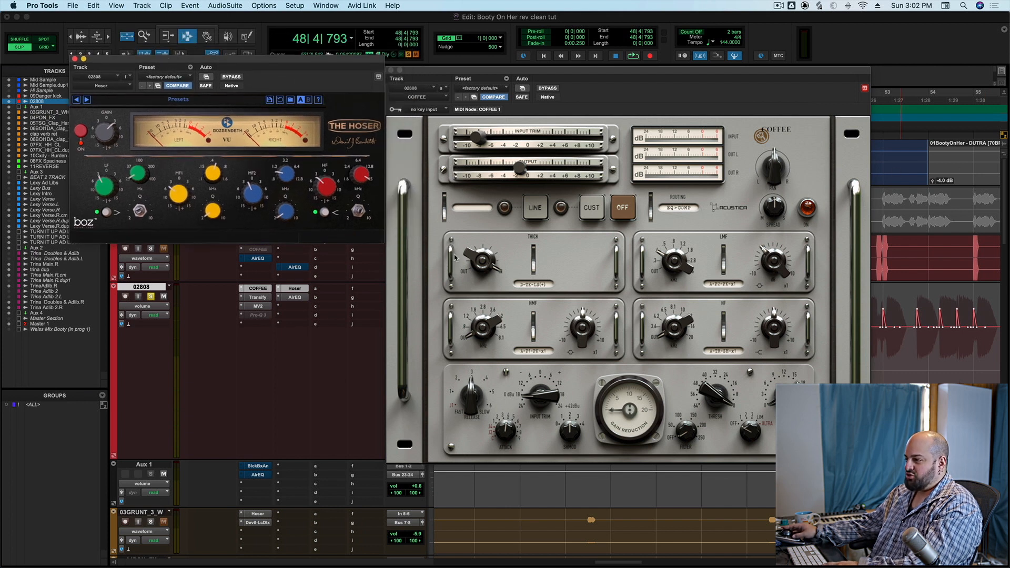
left_click(255, 299)
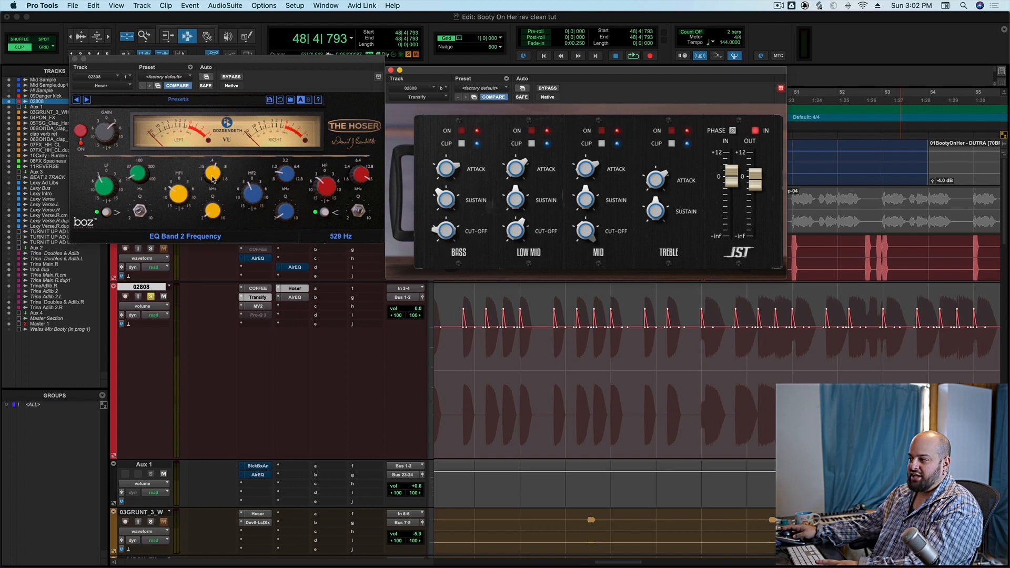
left_click(299, 297)
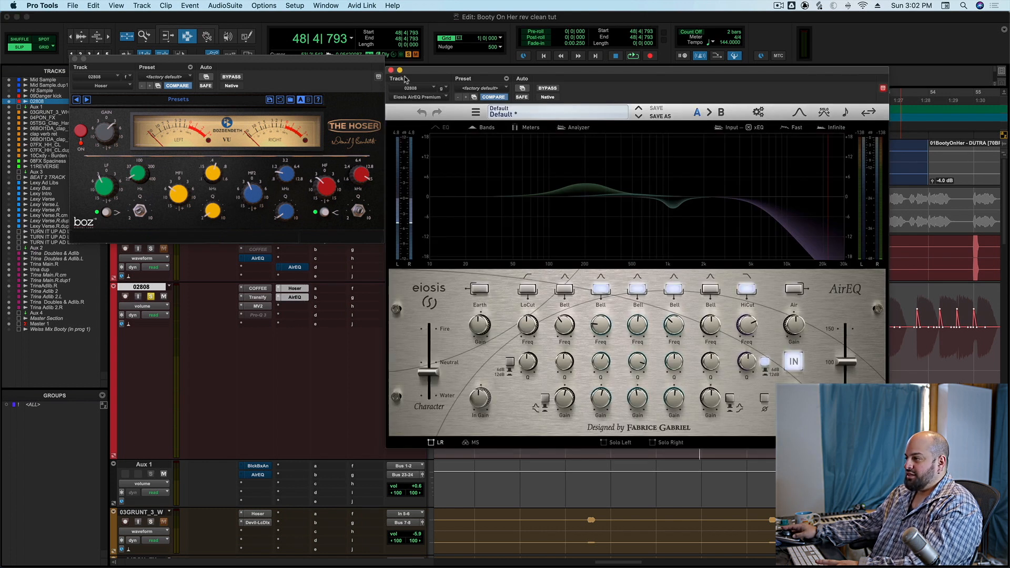
left_click(391, 71)
left_click(76, 59)
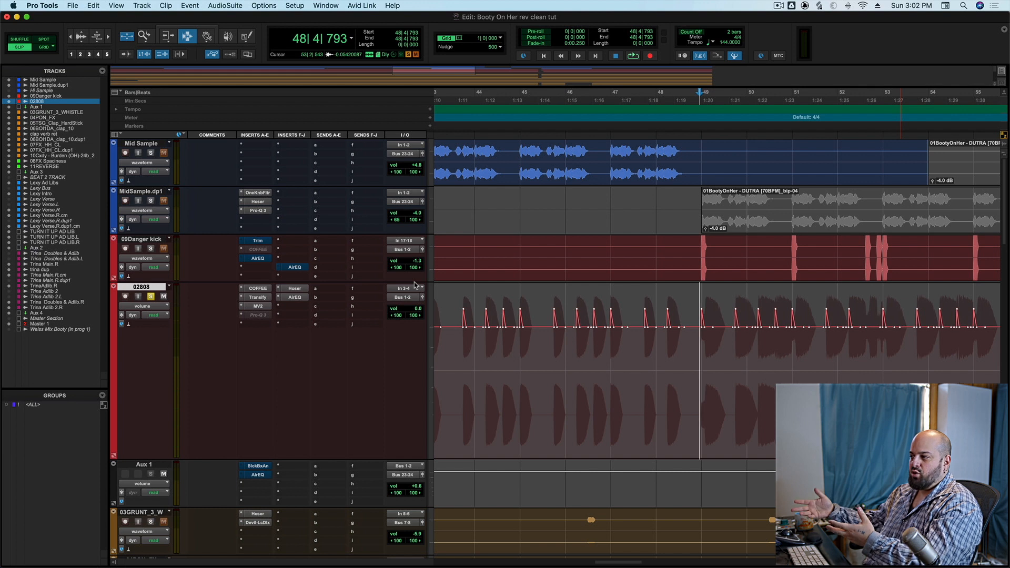
- Solo the 09Danger kick alongside 02808, place the cursor just before bar 49, and switch the 02808 track view to waveform
left_click(151, 248)
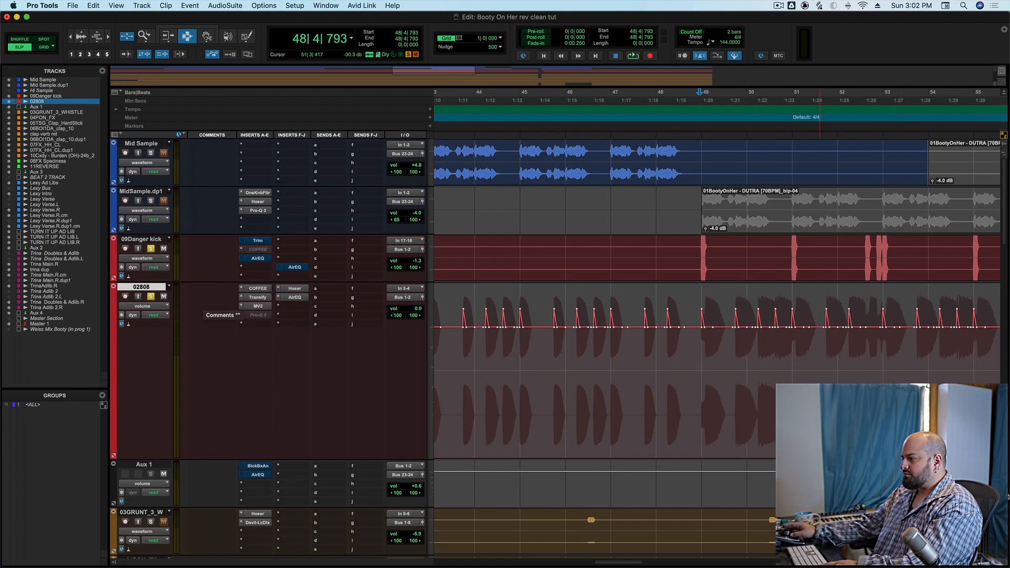
left_click_drag(697, 335, 908, 356)
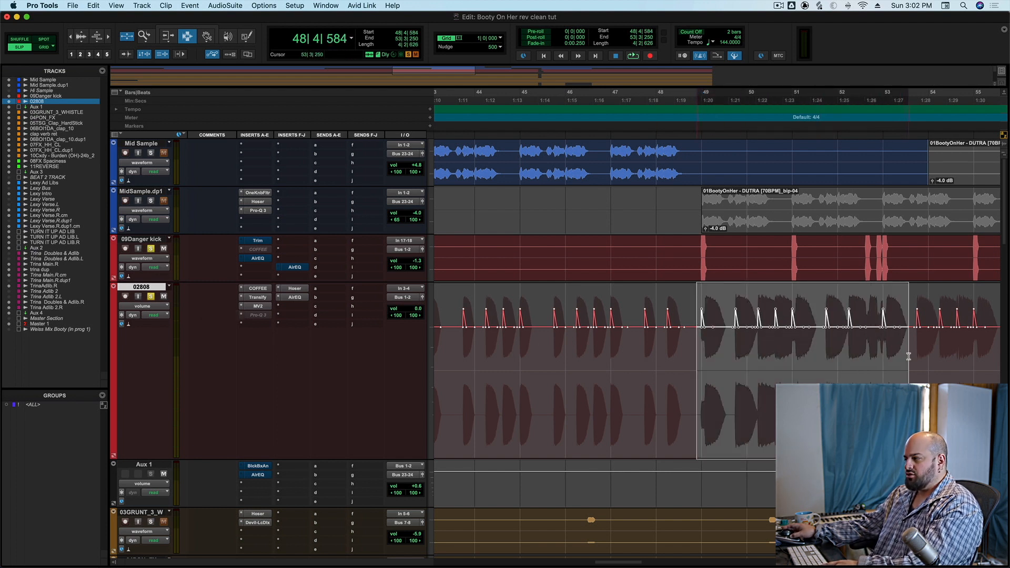
left_click(693, 337)
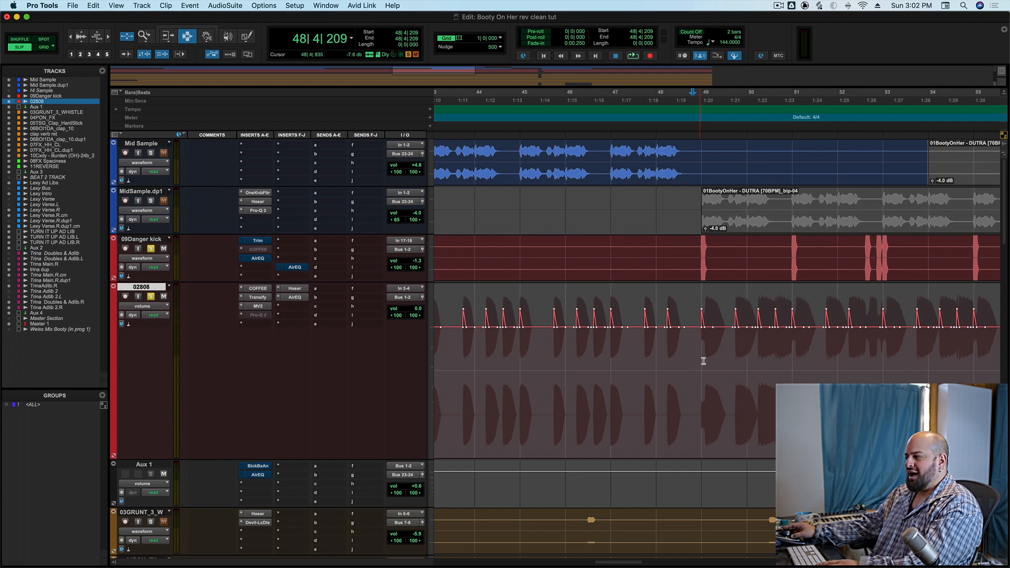
left_click(156, 306)
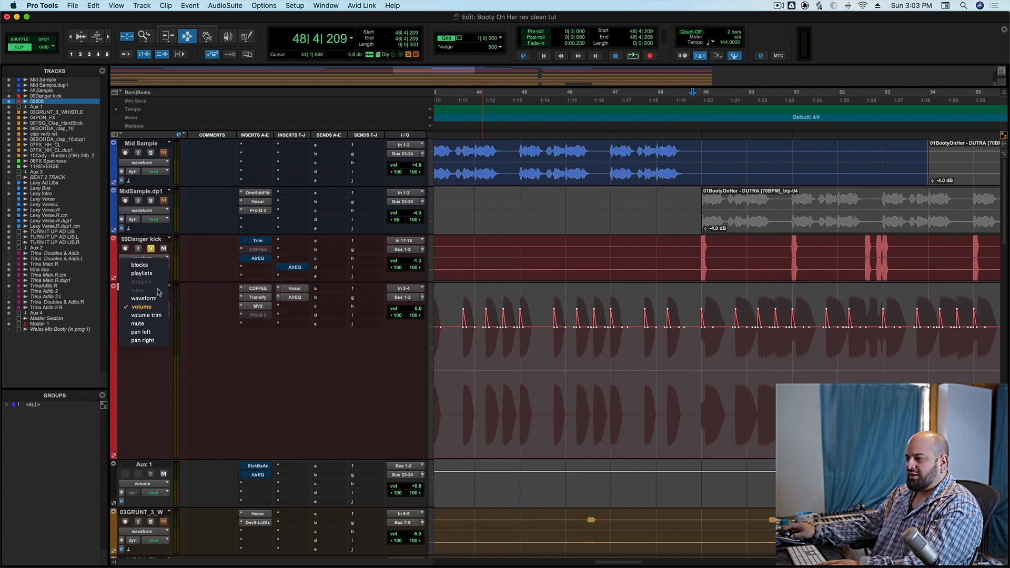
left_click(153, 299)
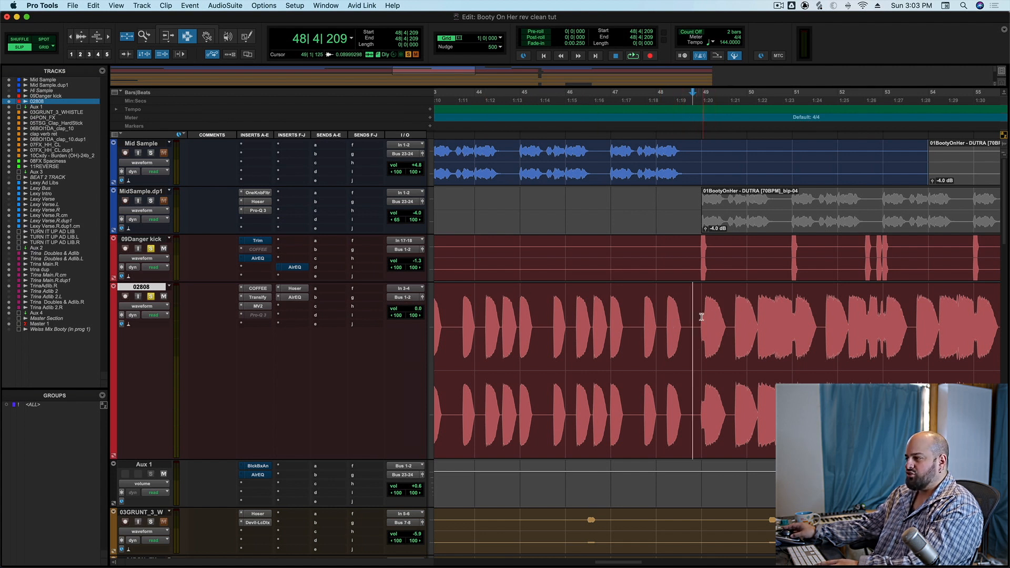
- Play the soloed 09Danger kick and 02808 together twice from just before bar 49
key("space")
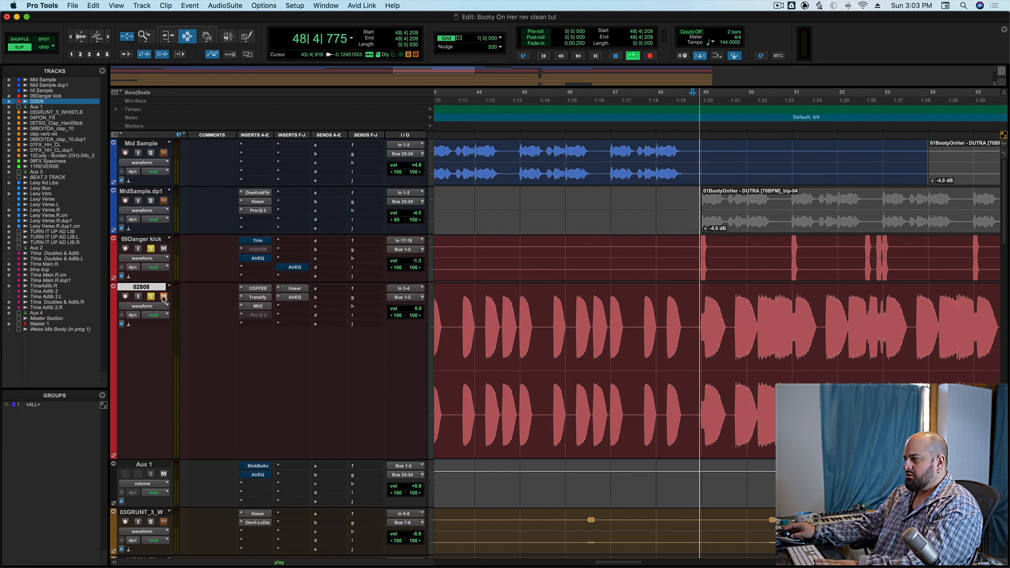
key("space")
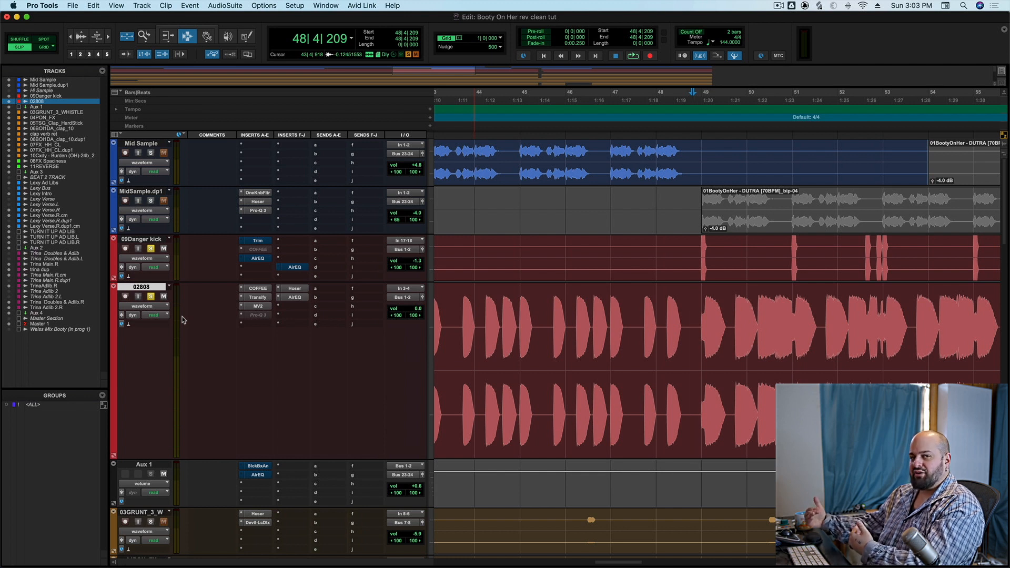
key("space")
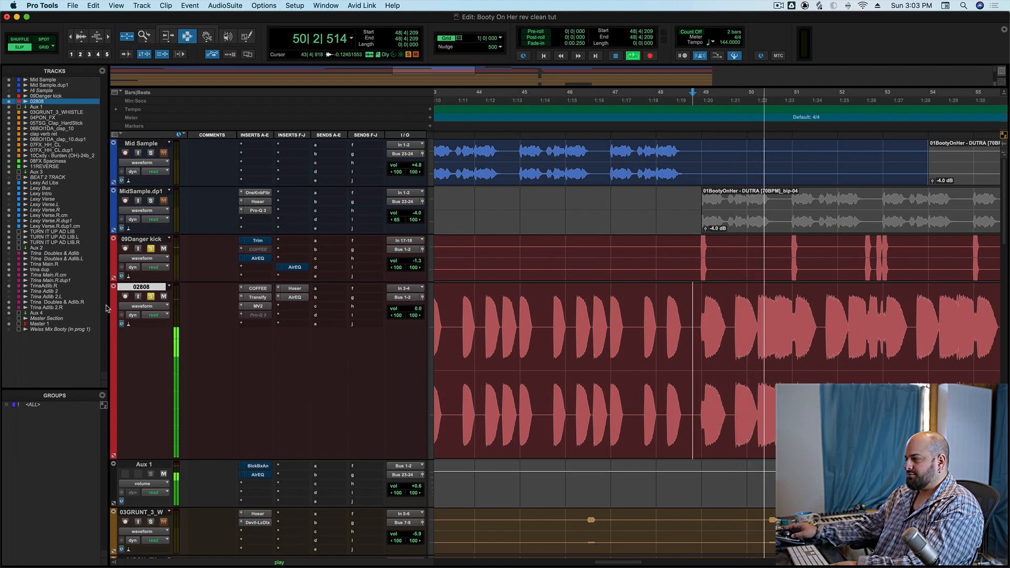
key("space")
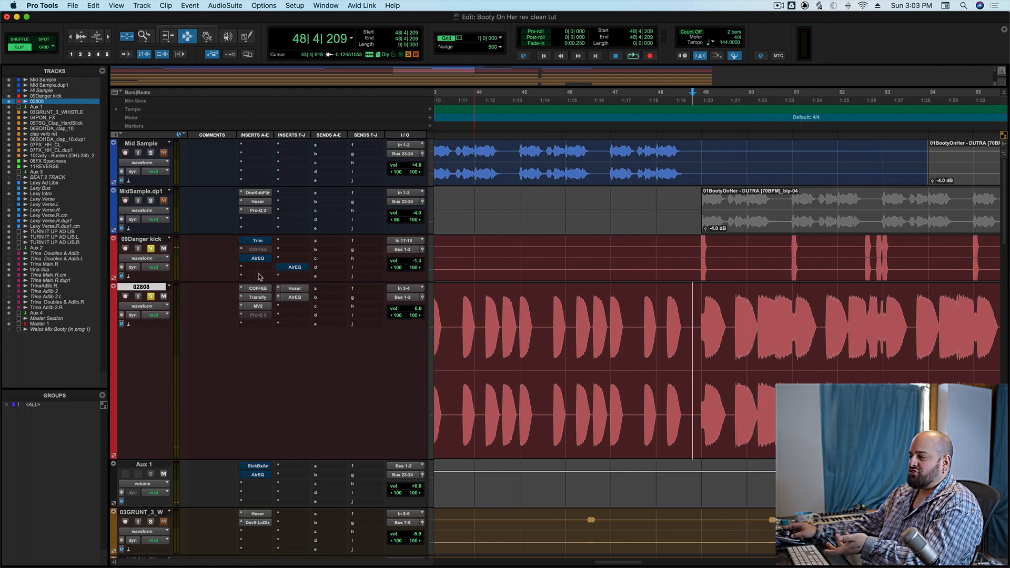
- Re-enable both AirEQ inserts on the 09Danger kick track, review their curves, and close the plug-in window
left_click(693, 270)
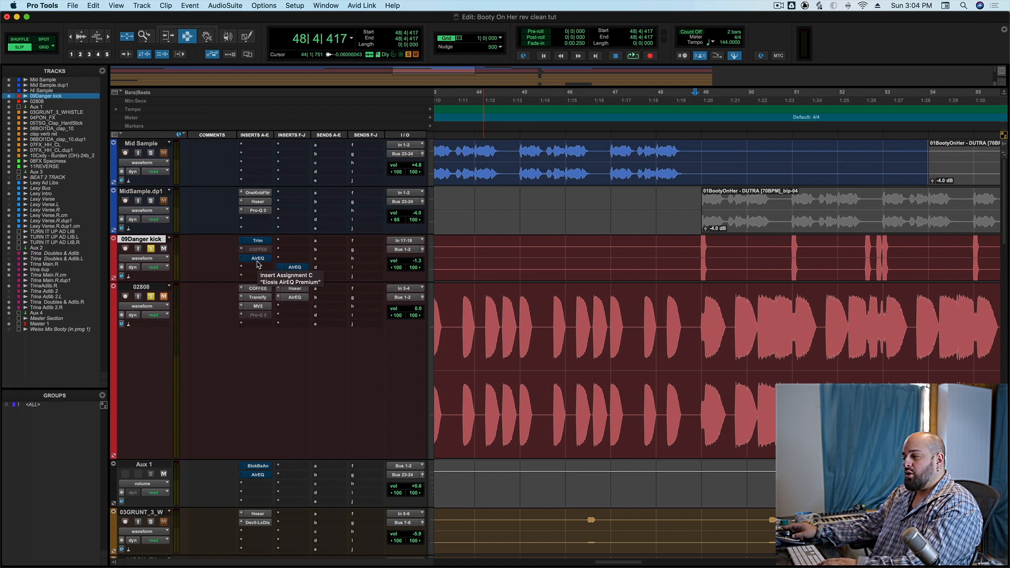
key("shift+e")
left_click(257, 260)
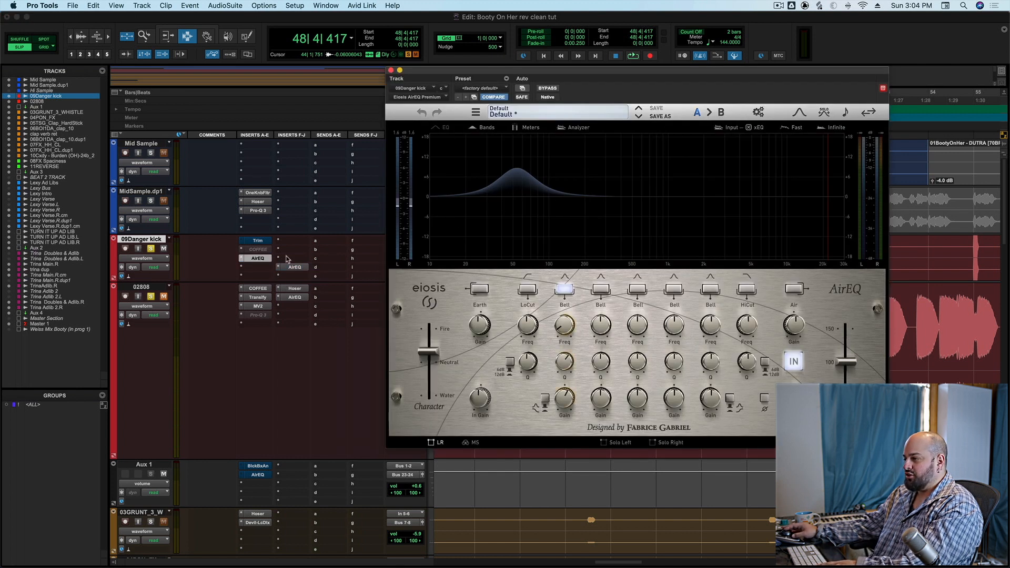
left_click(293, 270)
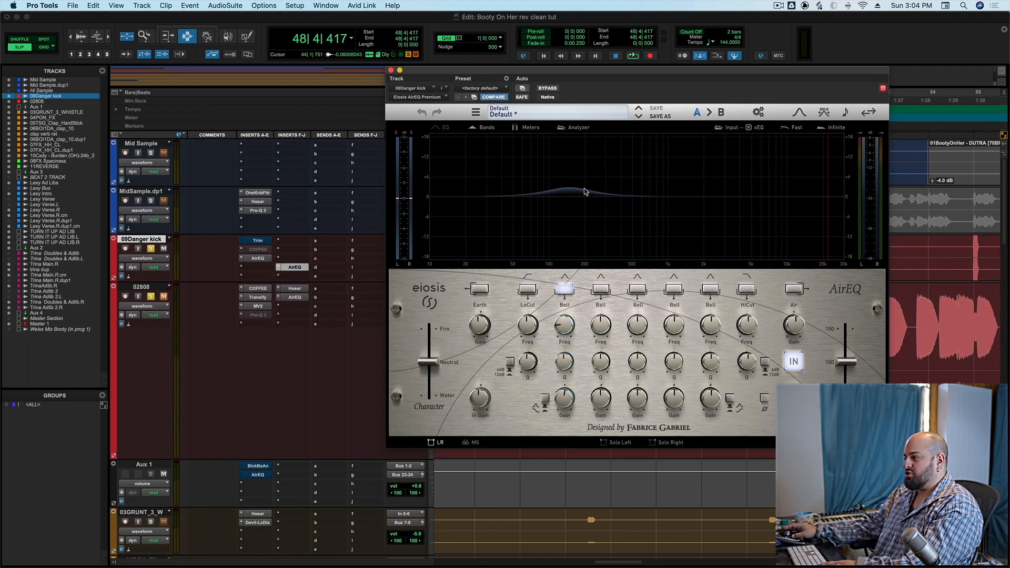
left_click(391, 70)
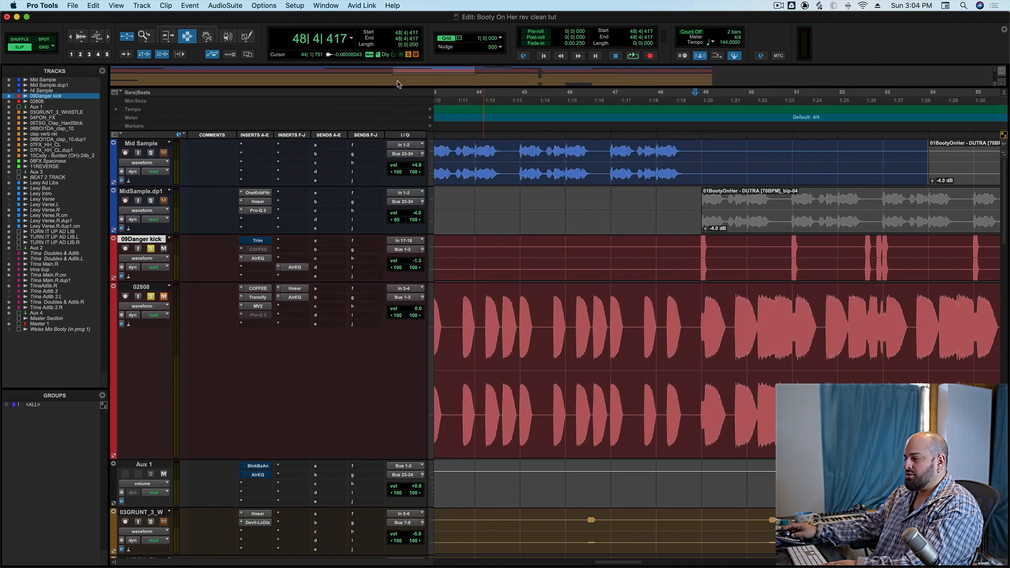
- Play the kick and 02808 repeatedly from just before bar 49, comparing the kick's AirEQ inserts bypassed and active
key("space")
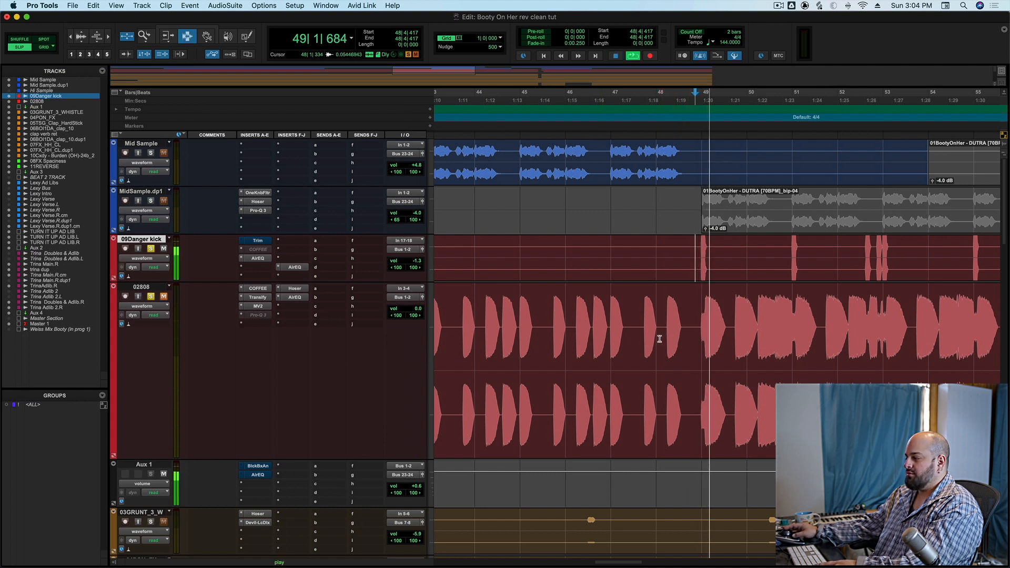
key("space")
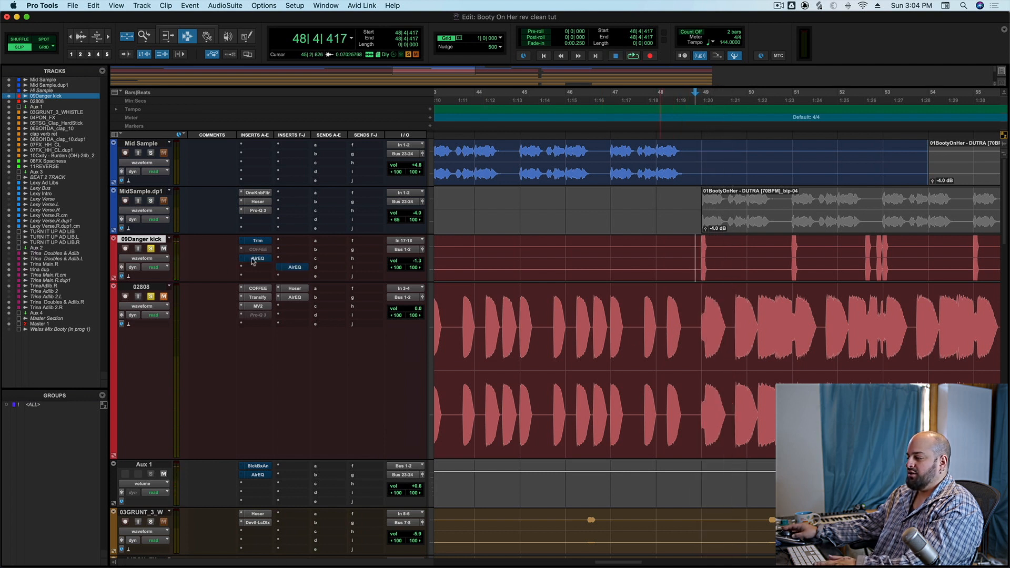
key("space")
key("space")
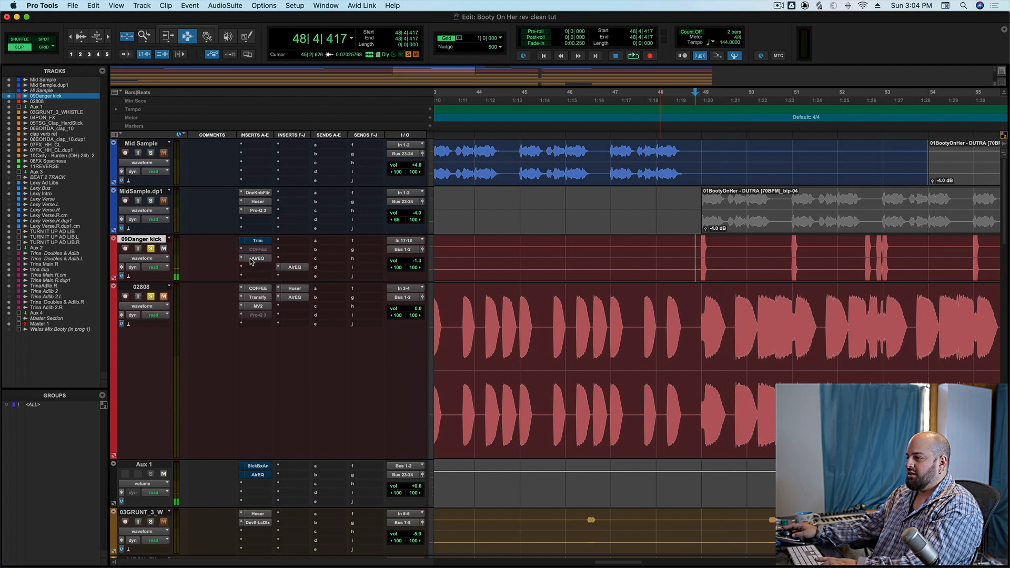
key("space")
key("space")
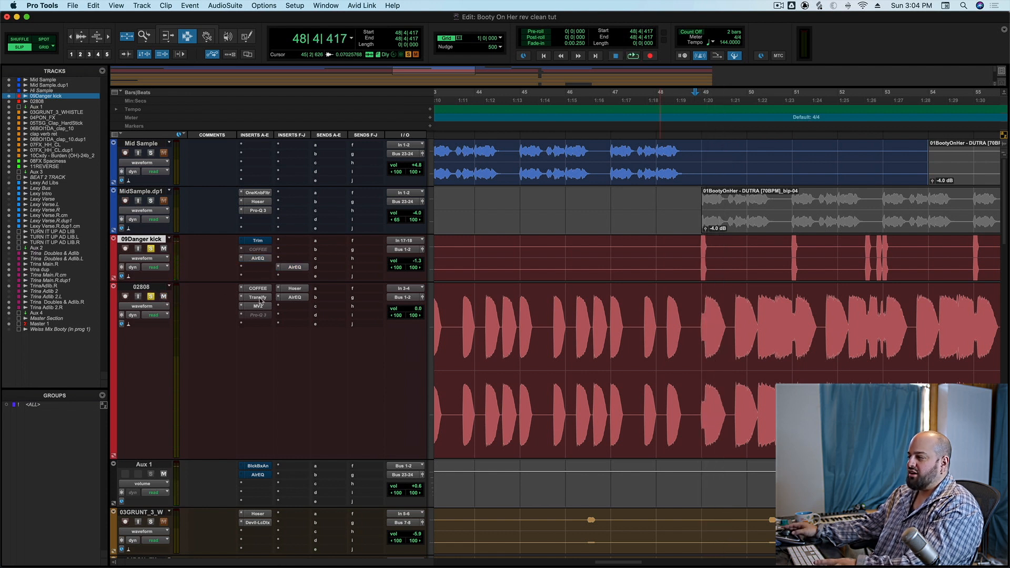
key("space")
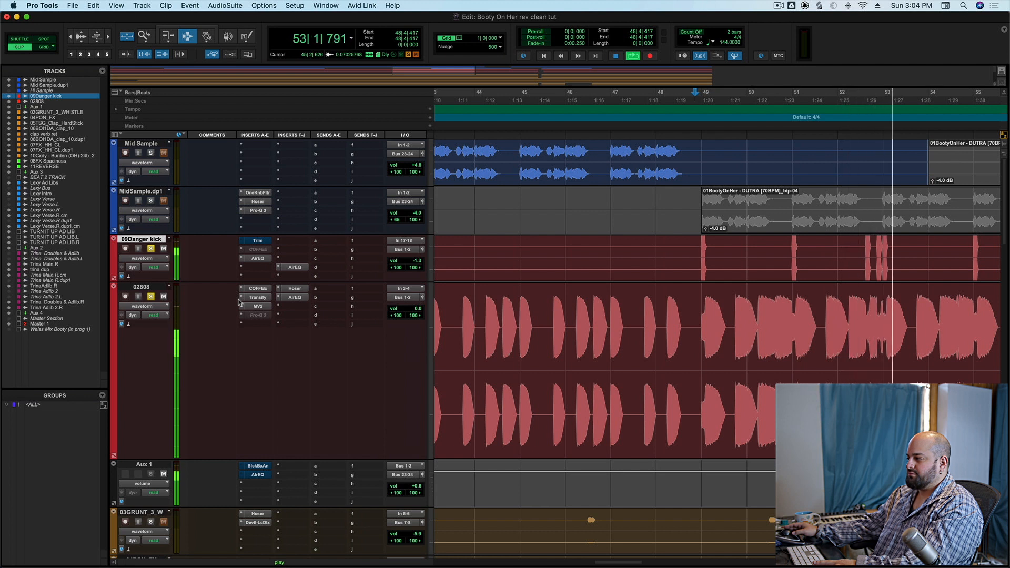
key("space")
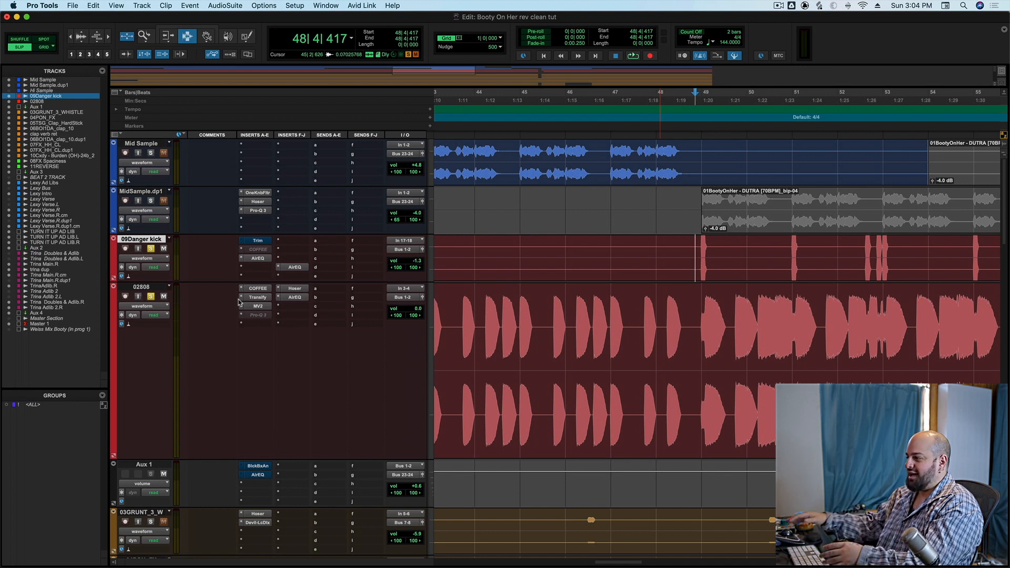
- Highlight the 09Danger kick hits from just before bar 49 past bar 53, and return the cursor to just before bar 49 on 02808
left_click(703, 256)
left_click_drag(694, 256, 920, 270)
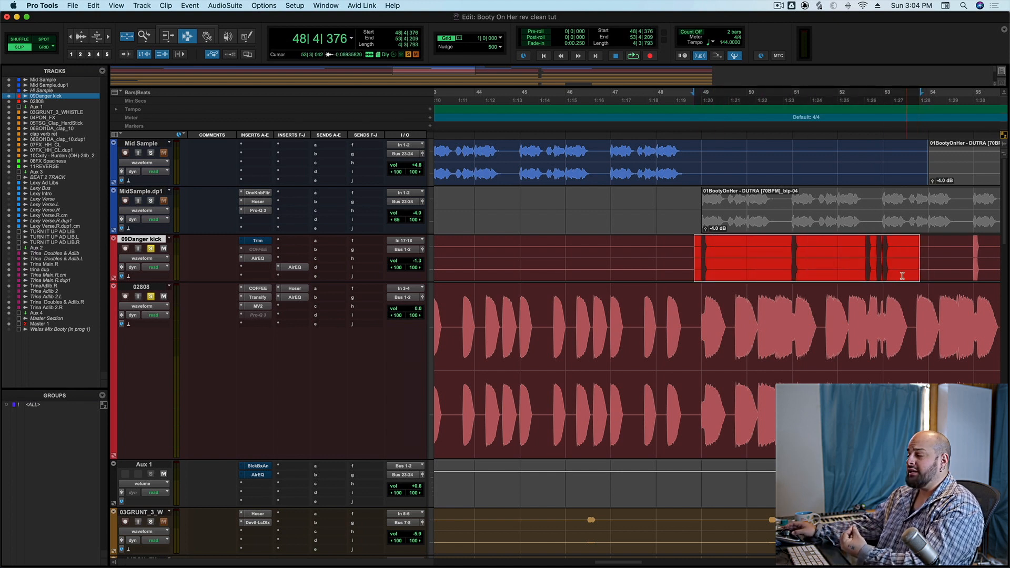
left_click(692, 312)
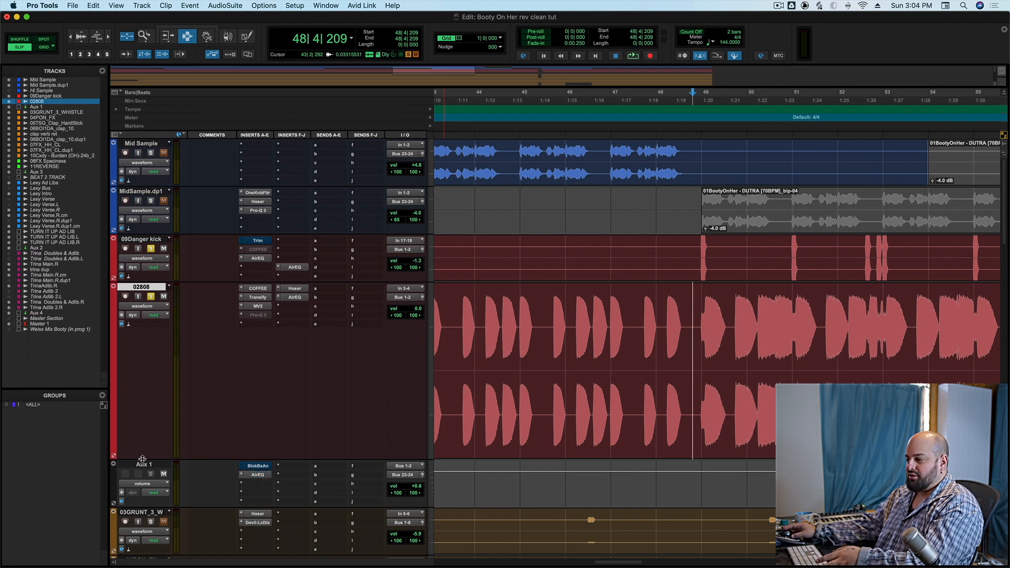
- With AirEQ enabled on Aux 1, review its curve, close its window, and play the kick and 02808 from just before bar 49
left_click(256, 475)
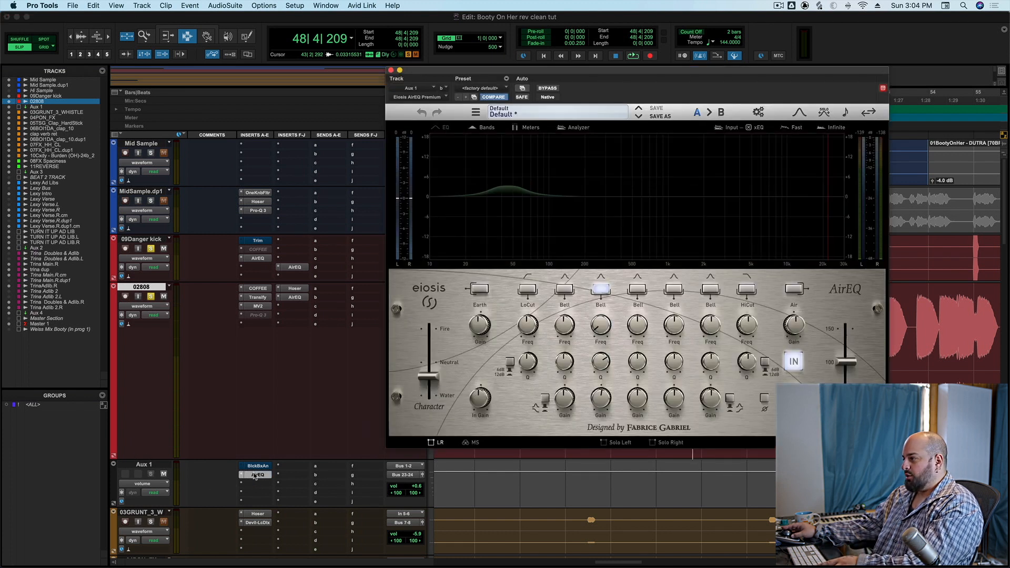
left_click(391, 70)
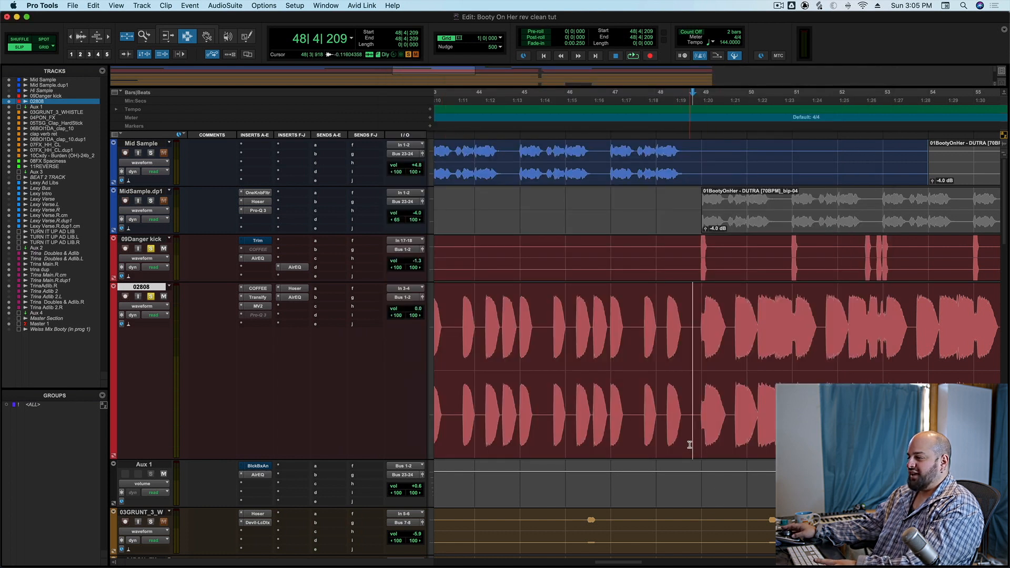
key("space")
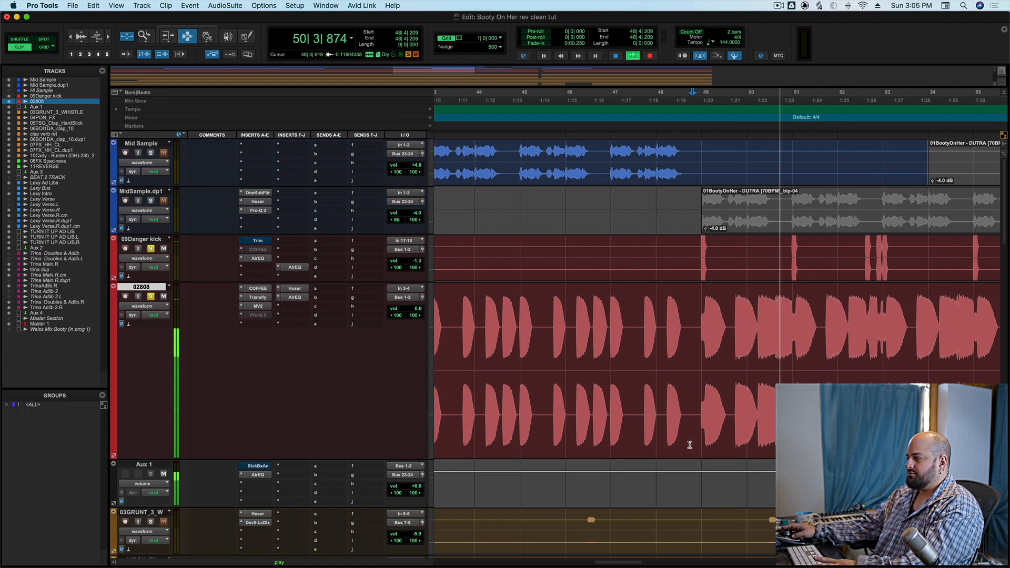
key("space")
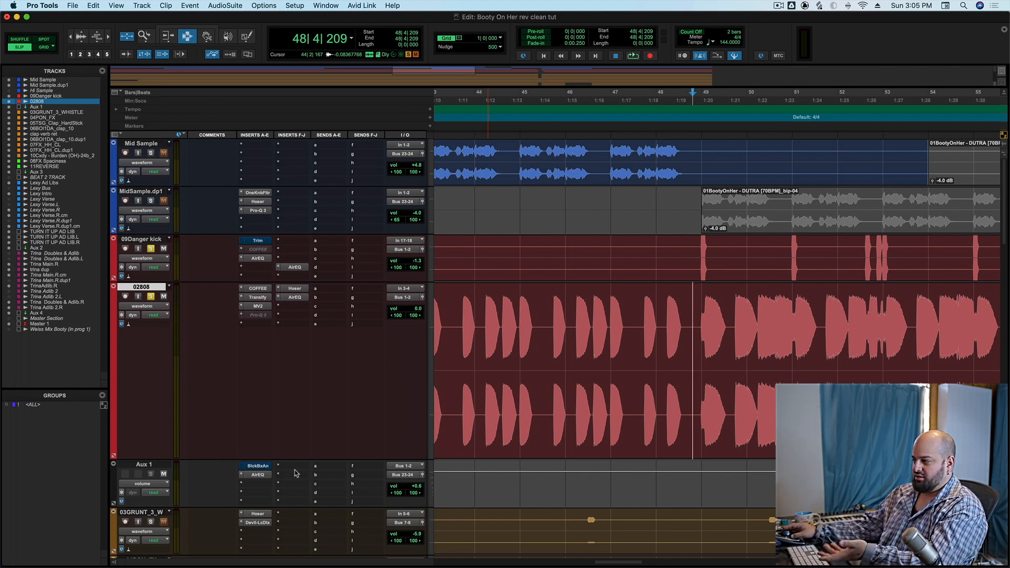
- Bypass AirEQ on Aux 1, activate the Black Box HG-2MS insert, and open its settings clear of the tracks
left_click(258, 474)
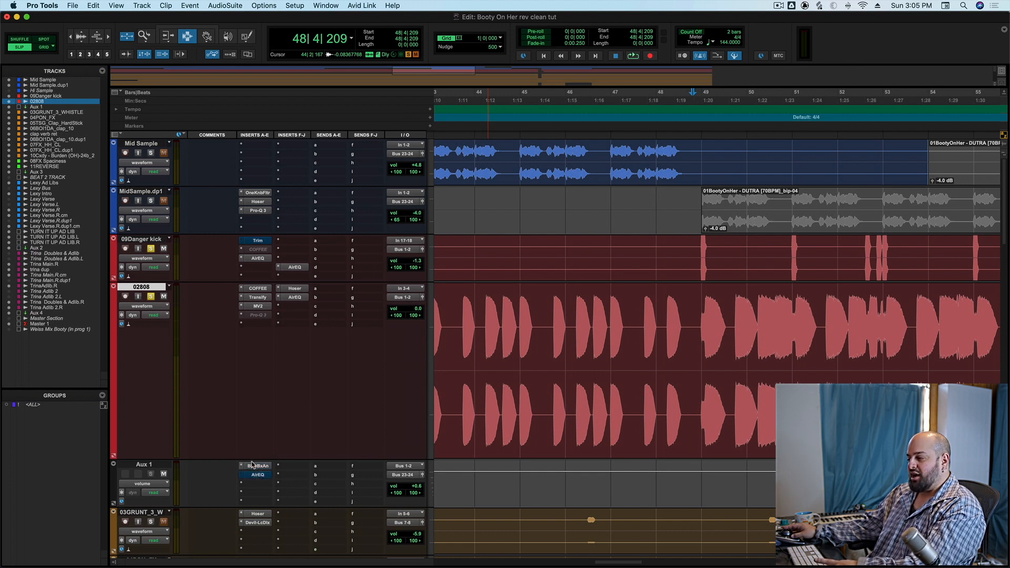
left_click(252, 465)
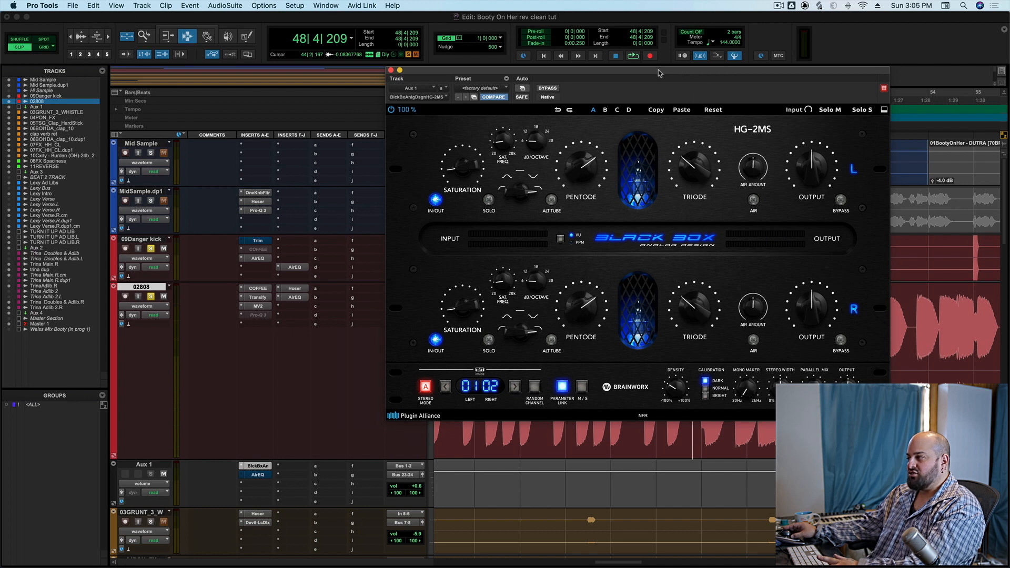
left_click_drag(659, 71, 494, 33)
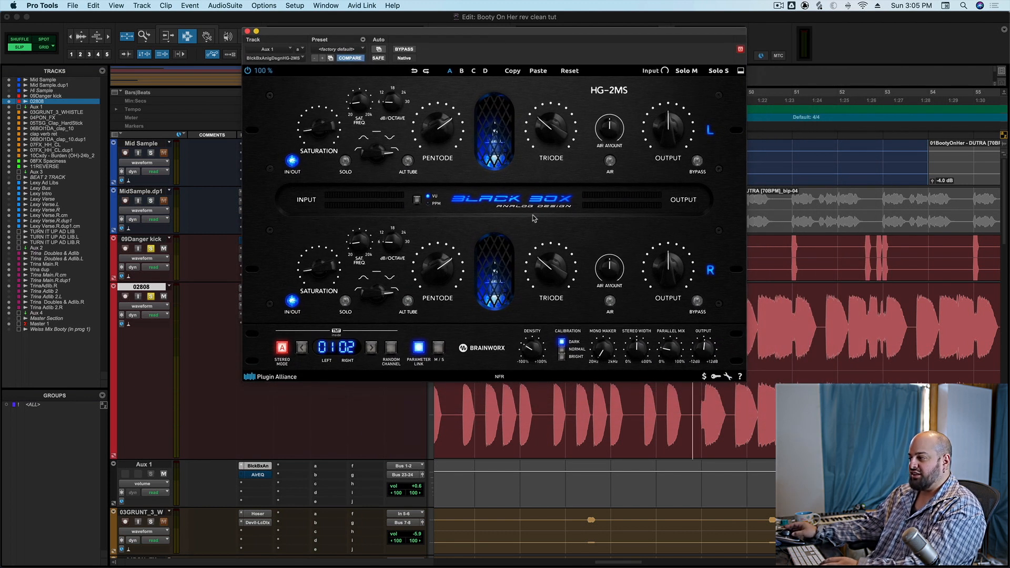
- Play the kick and 02808 from just before bar 49, comparing the Aux 1 Black Box HG-2MS bypassed and active
left_click(412, 49)
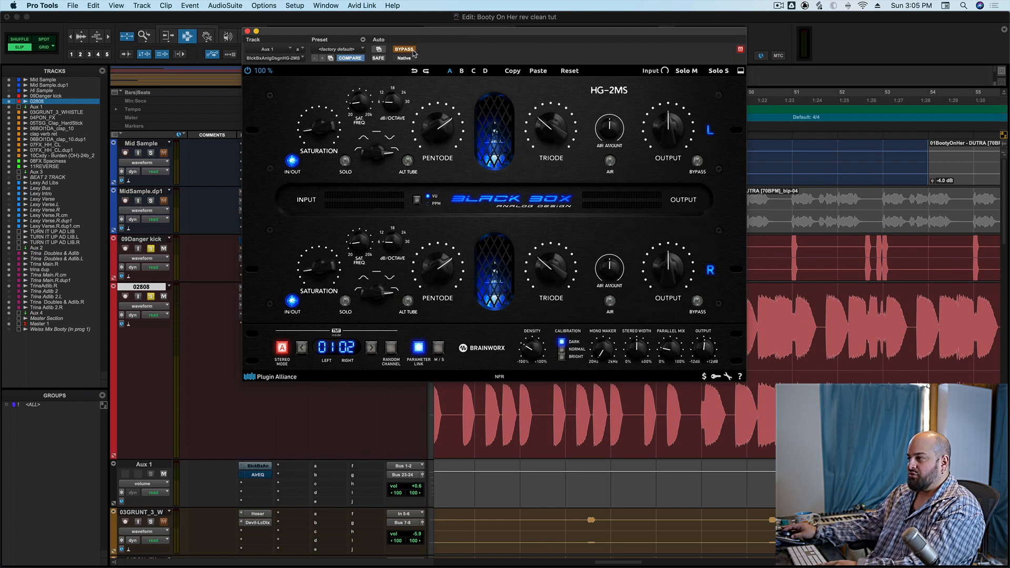
key("space")
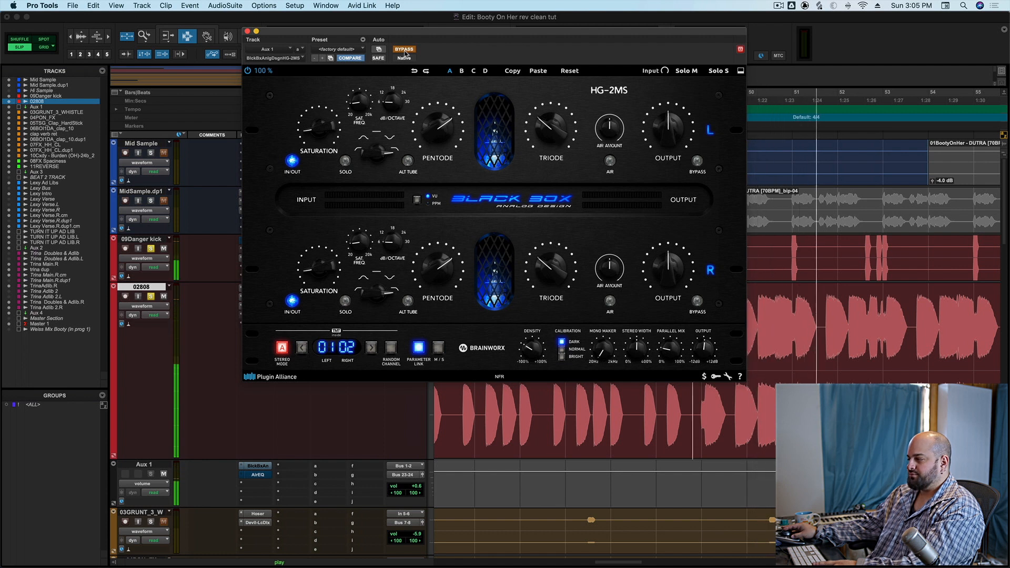
left_click(404, 50)
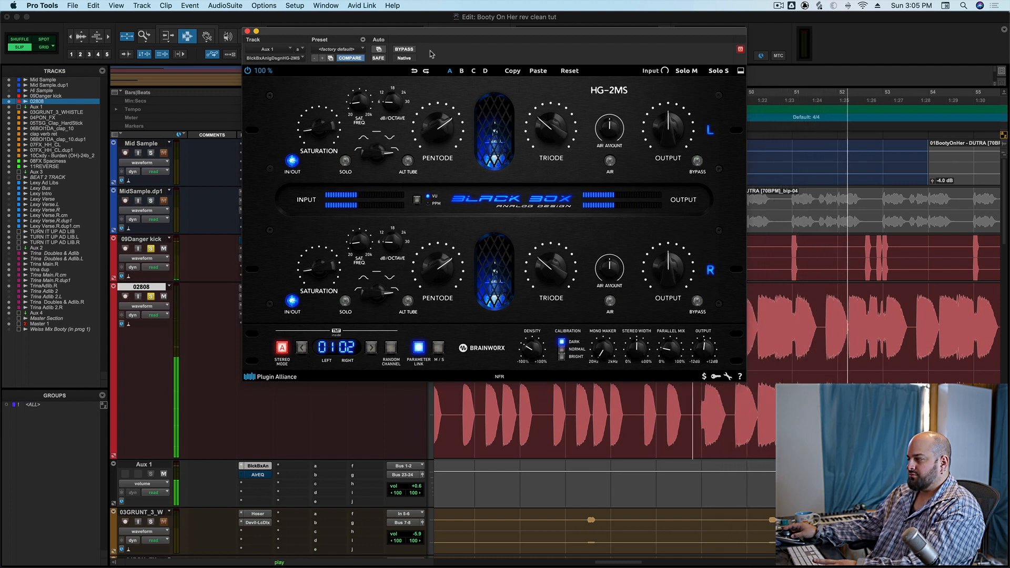
key("space")
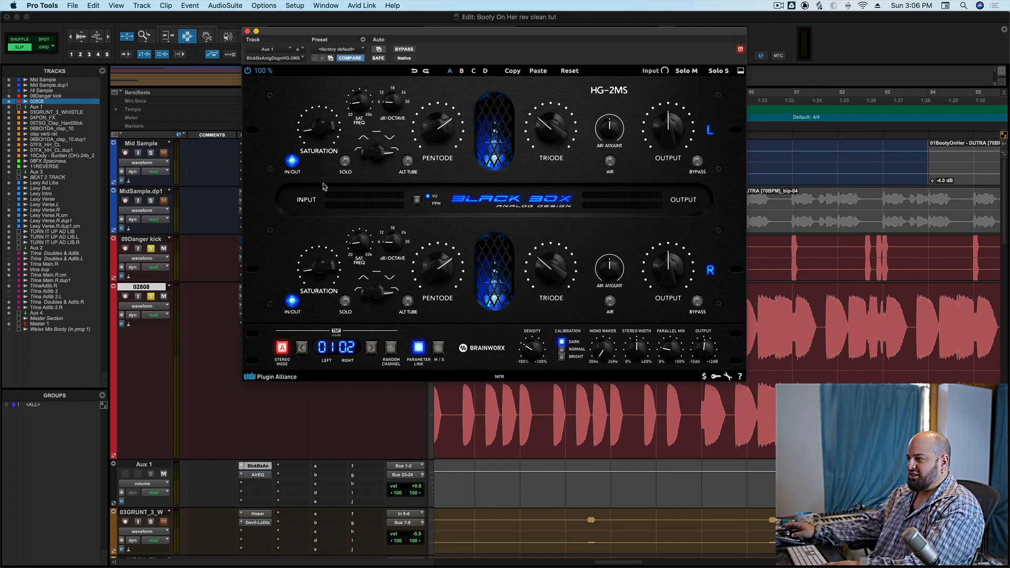
- Close the HG-2MS window and replay the passage with Black Box bypassed and AirEQ active on Aux 1
left_click(247, 32)
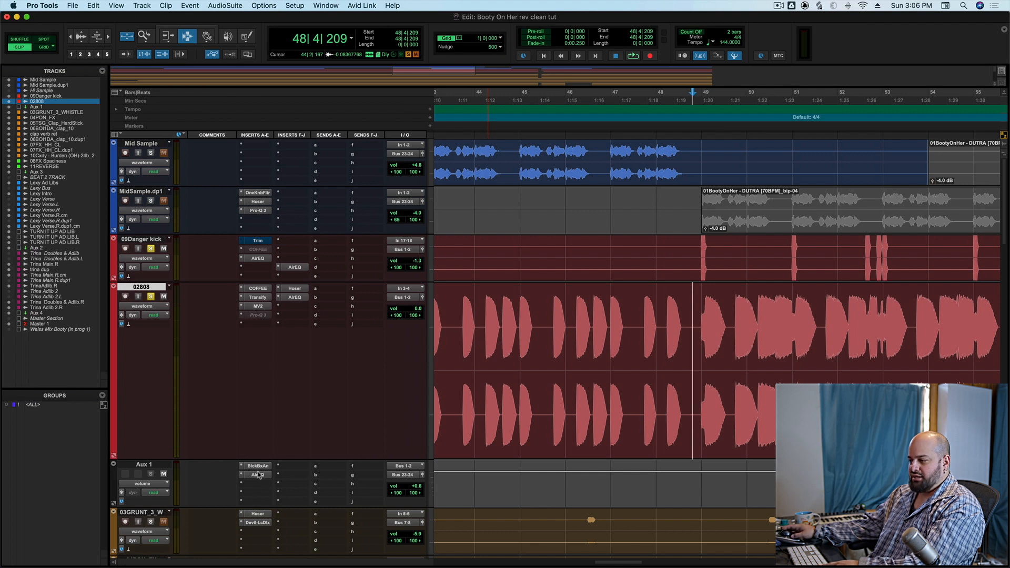
key("space")
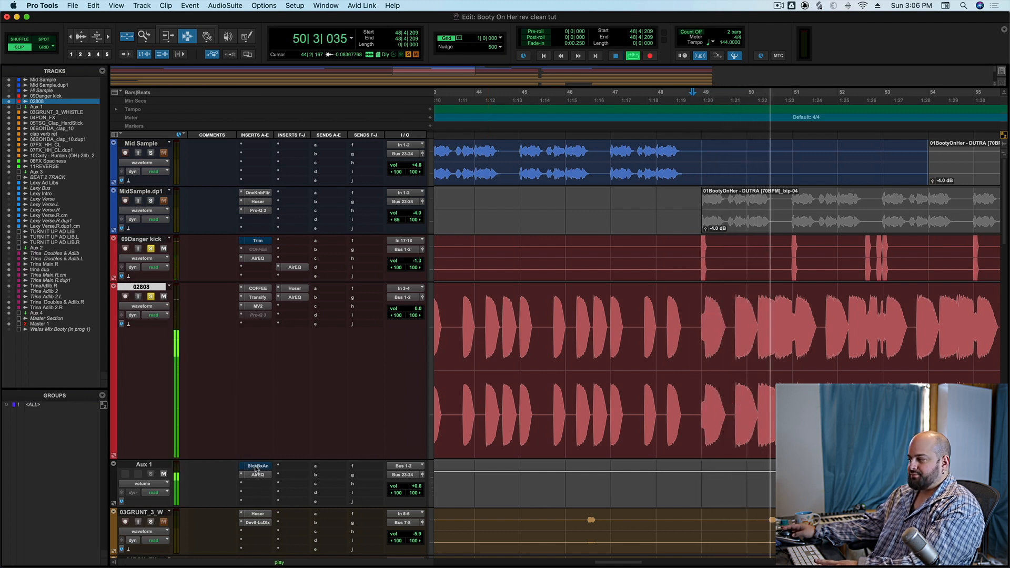
key("space")
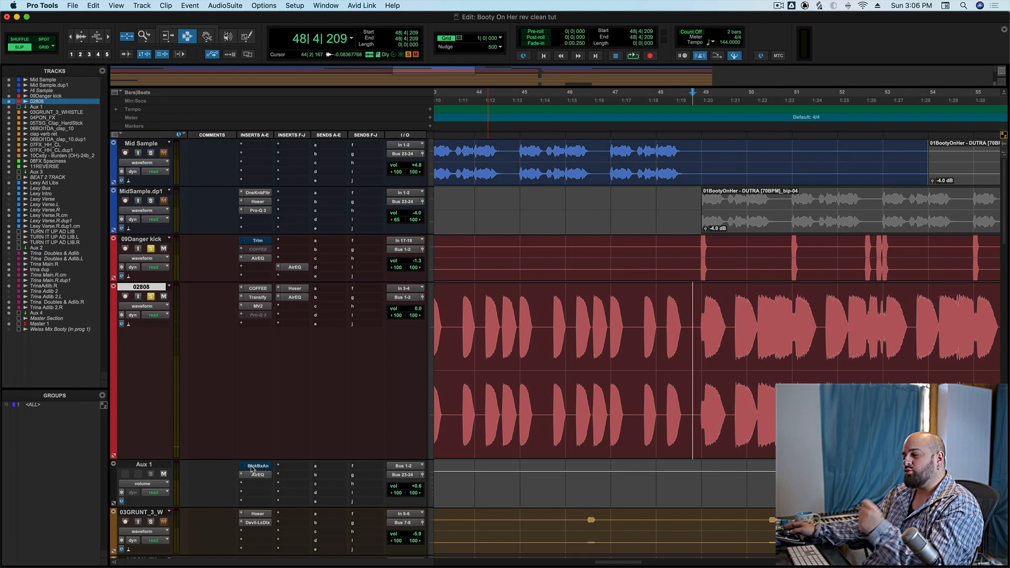
- Review the Black Box HG-2MS settings on Aux 1 and close its window
left_click(252, 466)
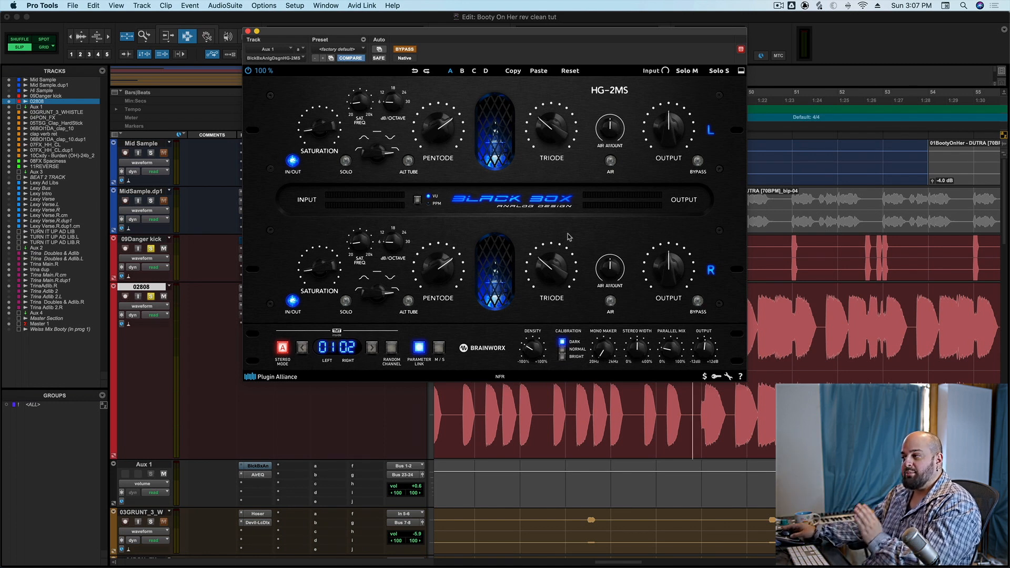
left_click(247, 31)
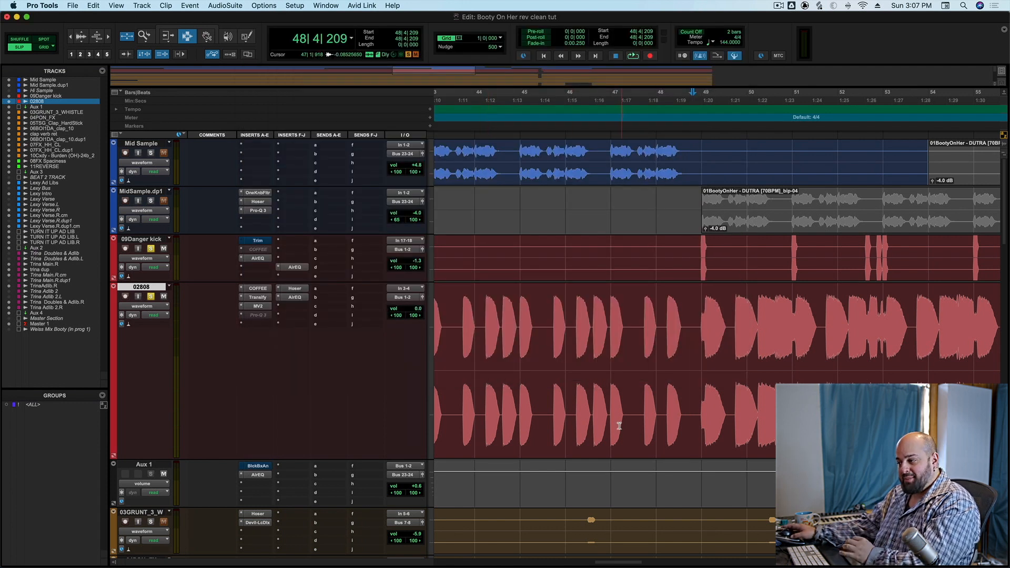
- Place the playback start just before bar 49 on the 07FX_HH_CL track, ahead of its first hi-hat hit
scroll(711, 399, "down", 8)
left_click(710, 401)
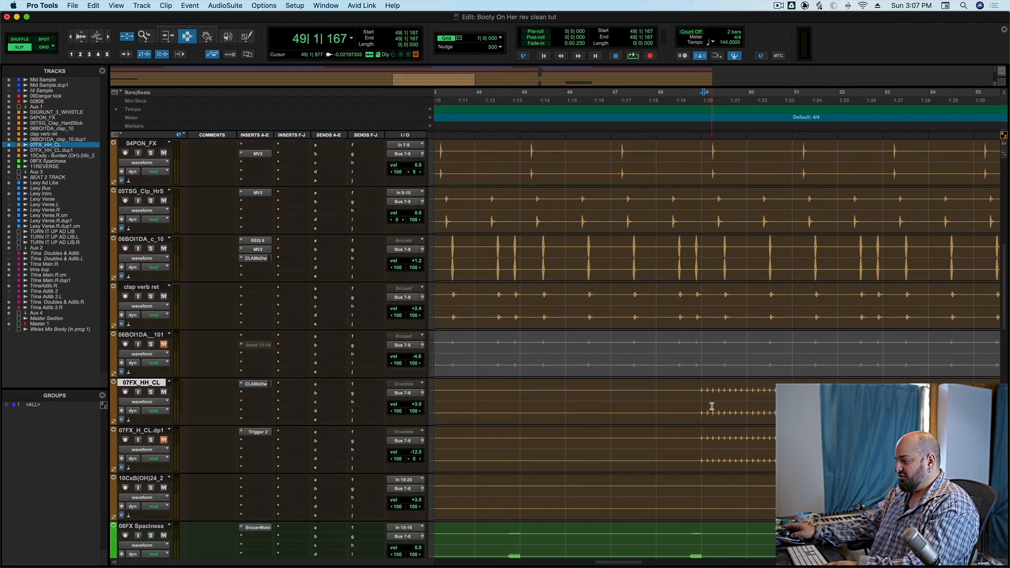
key("super+bracketright")
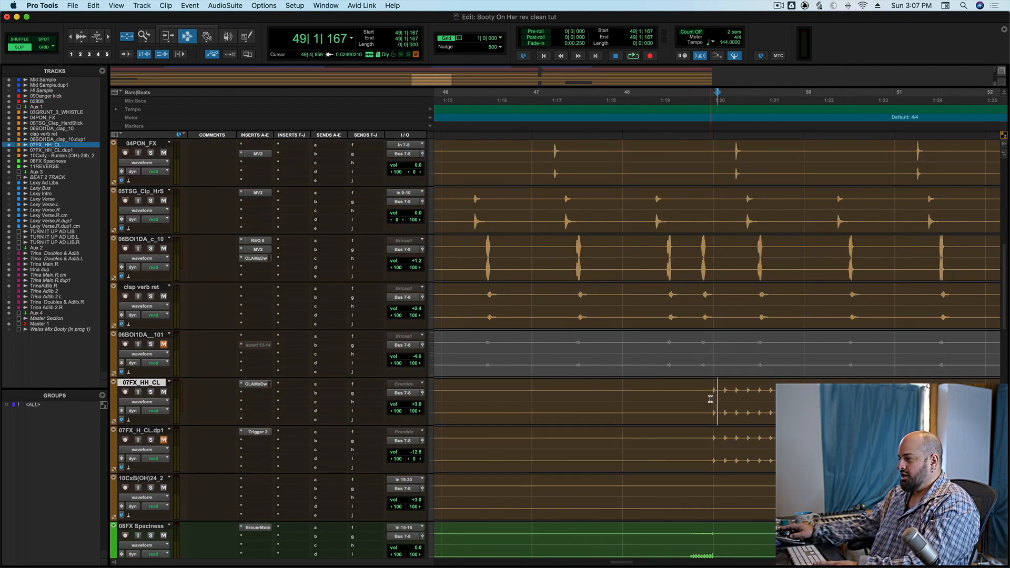
left_click(710, 399)
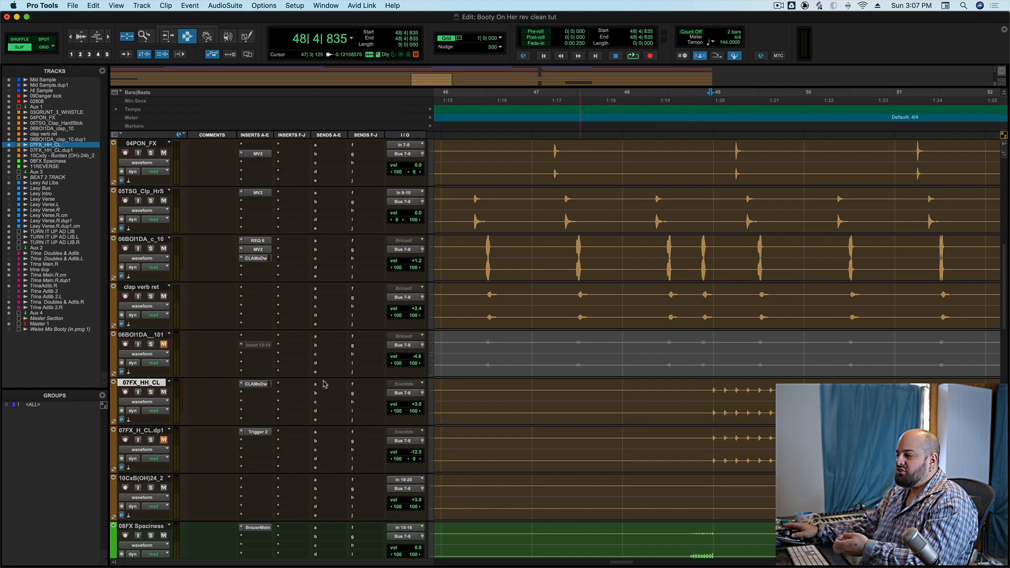
- Bypass CLA MixDown on 07FX_HH_CL, solo the track, and play the hi-hats from just before bar 49
left_click(257, 384)
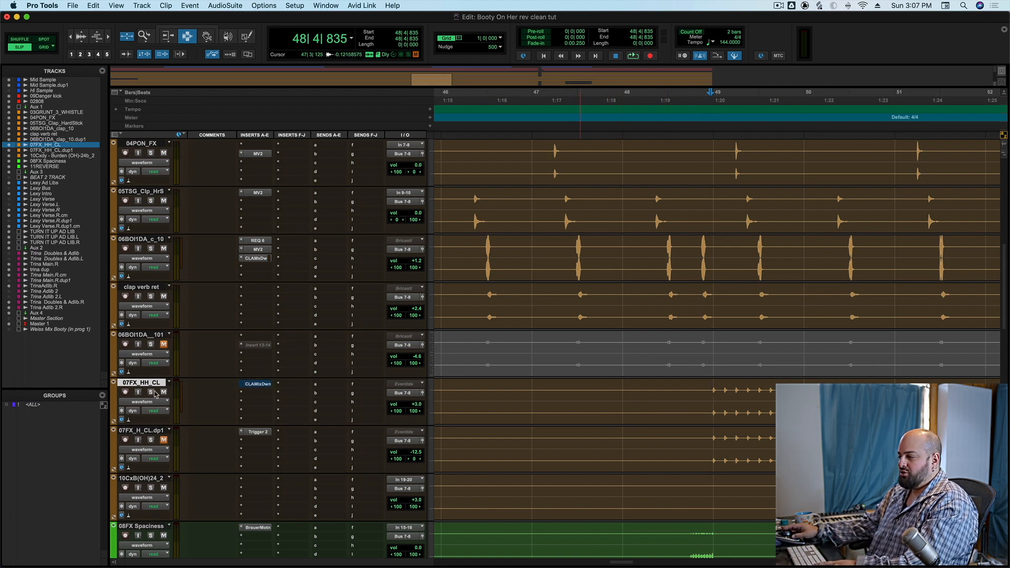
left_click(151, 393)
key("space")
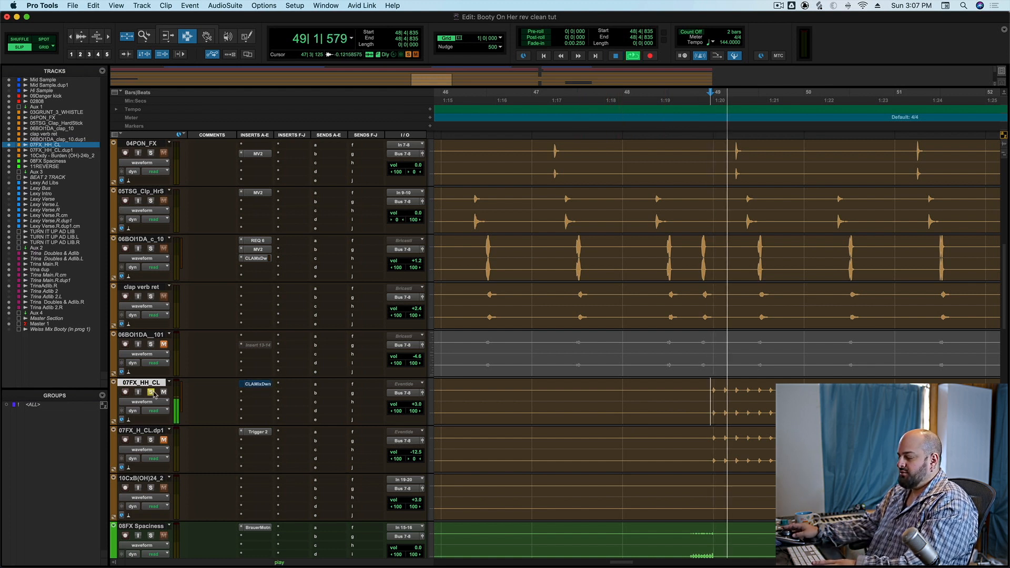
key("space")
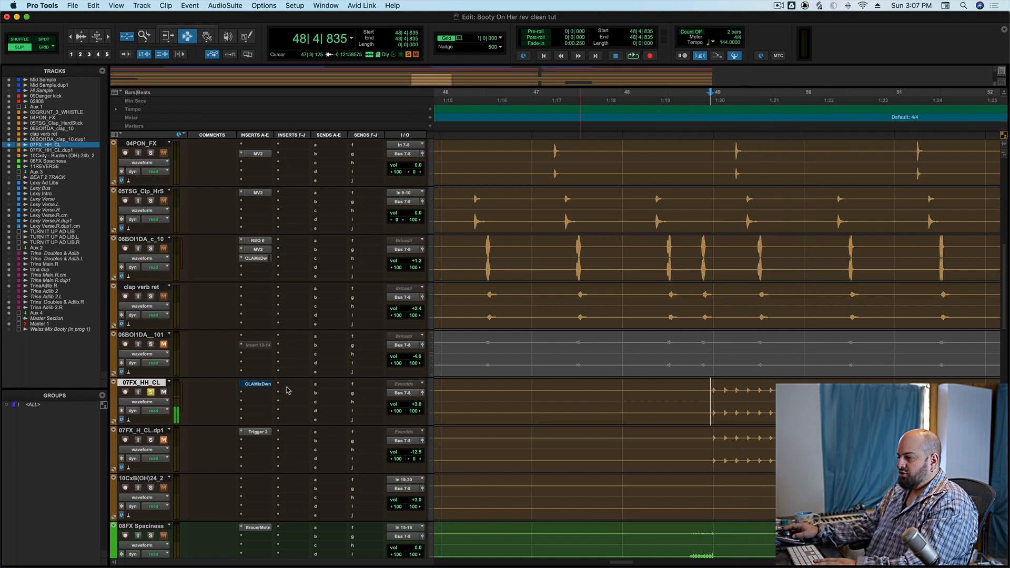
- Add a Trim plug-in to the first F-J insert of 07FX_HH_CL and set its gain to +6.0 dB
left_click(288, 386)
left_click(295, 371)
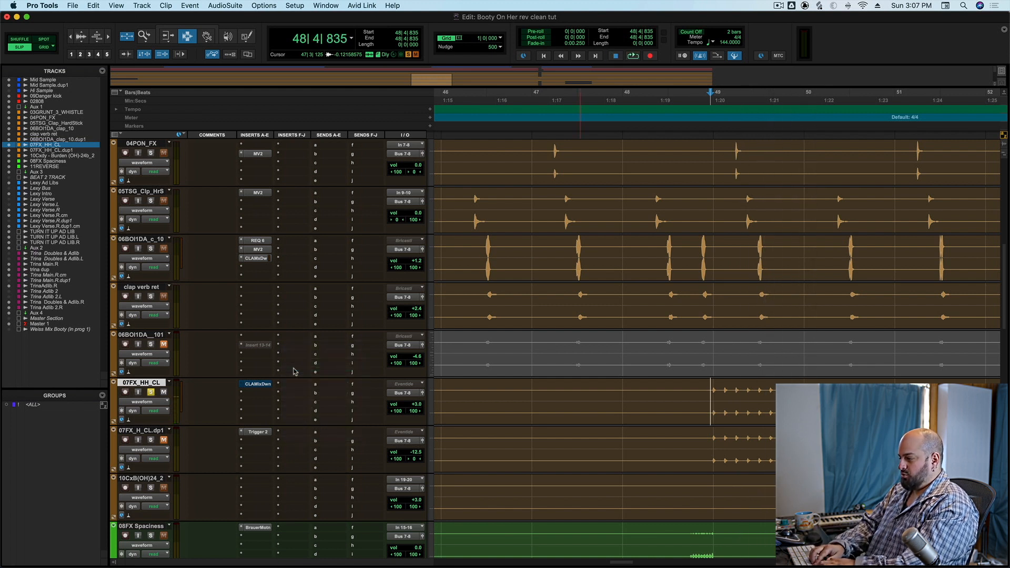
type("tri")
key("Return")
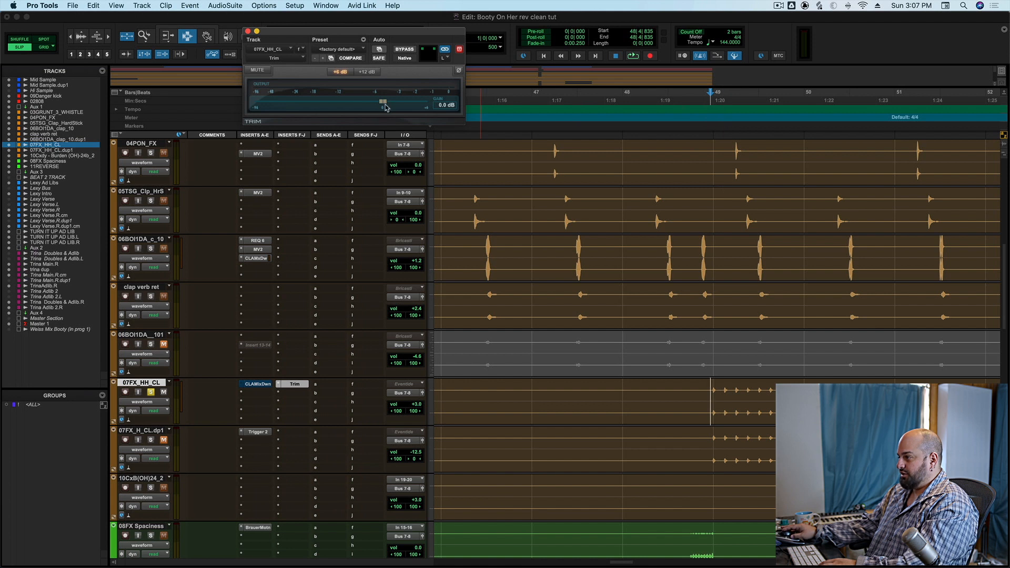
left_click_drag(384, 103, 468, 109)
- Play the soloed 07FX_HH_CL hi-hats with Trim active and bypassed, closing the Trim window
key("space")
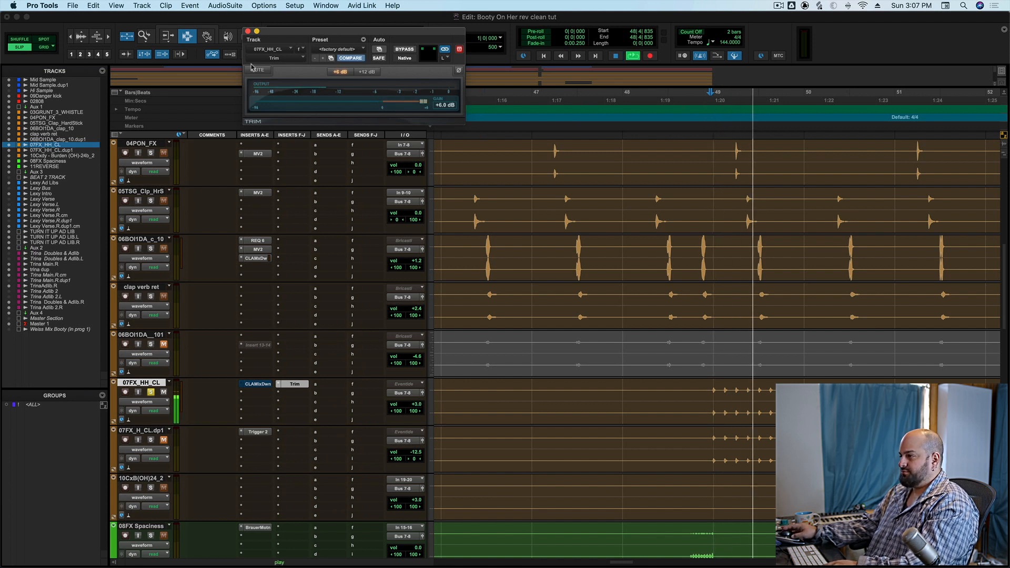
left_click(248, 31)
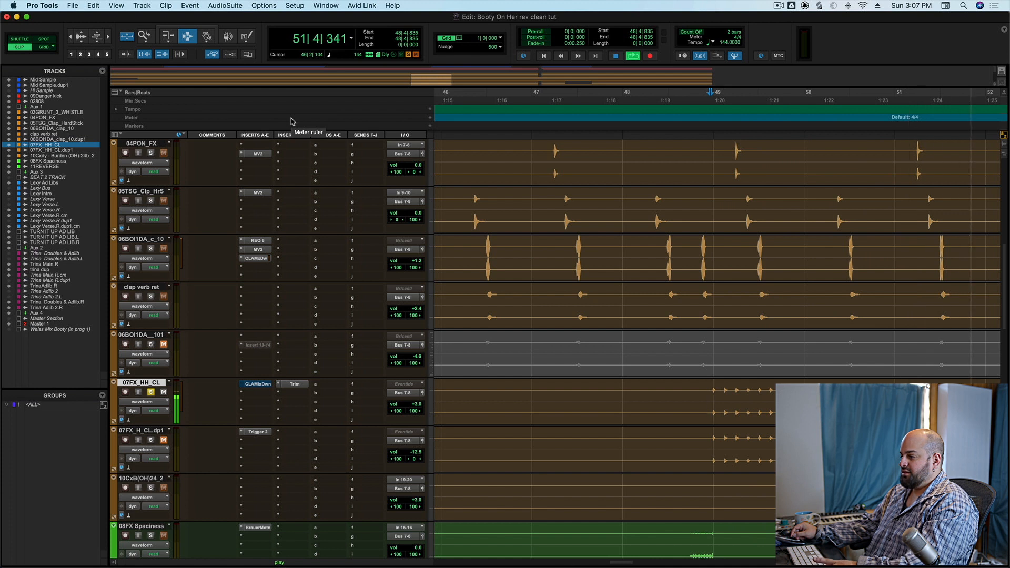
key("space")
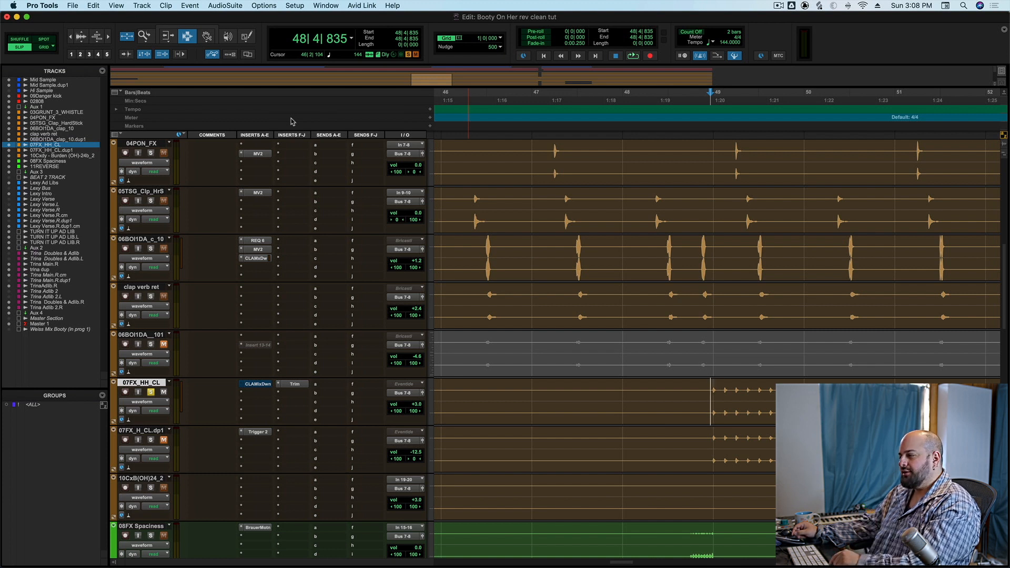
key("space")
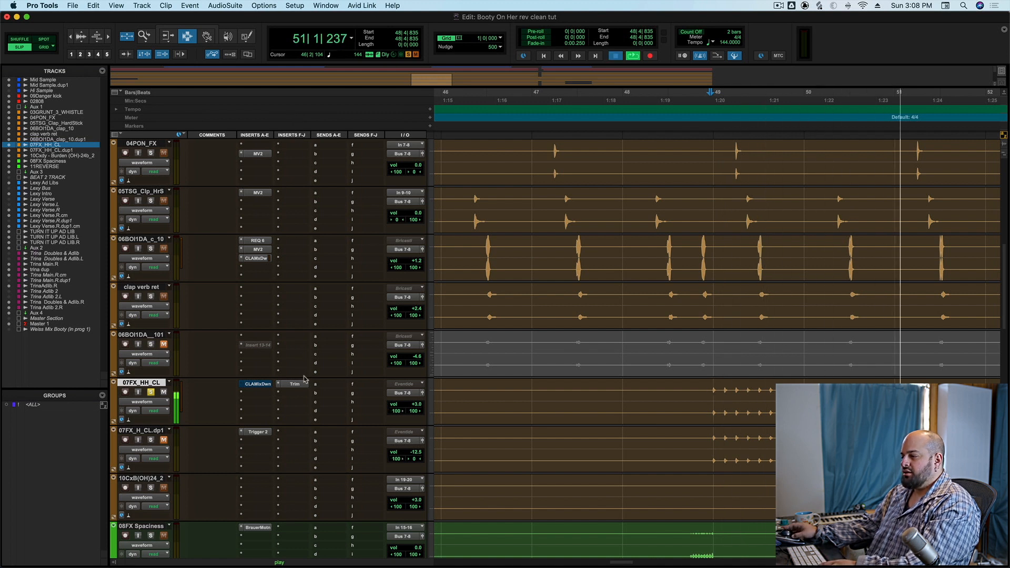
key("space")
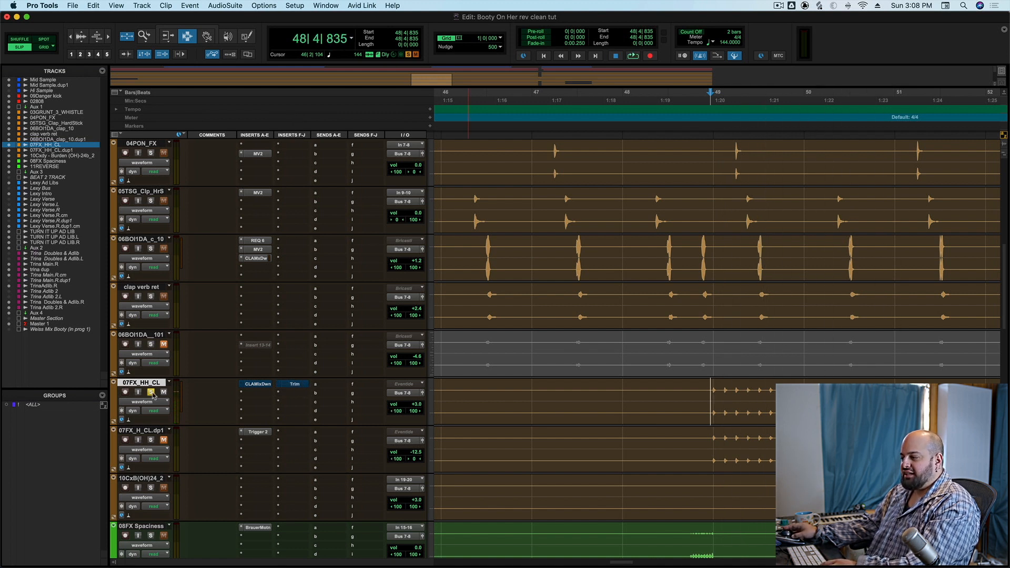
- Unsolo 07FX_HH_CL and play the full mix from just before bar 49, comparing Trim active and bypassed
left_click(152, 393)
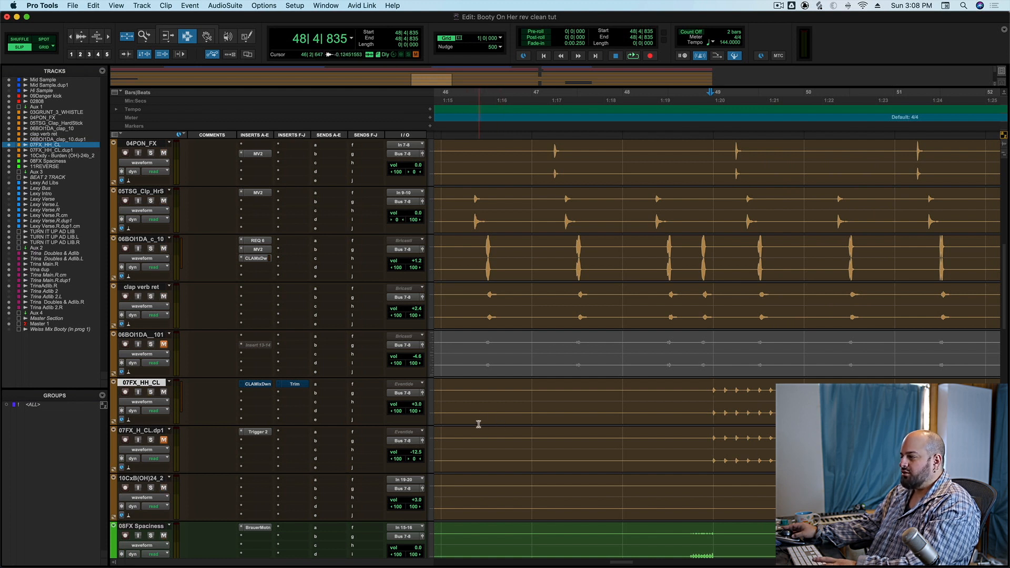
key("space")
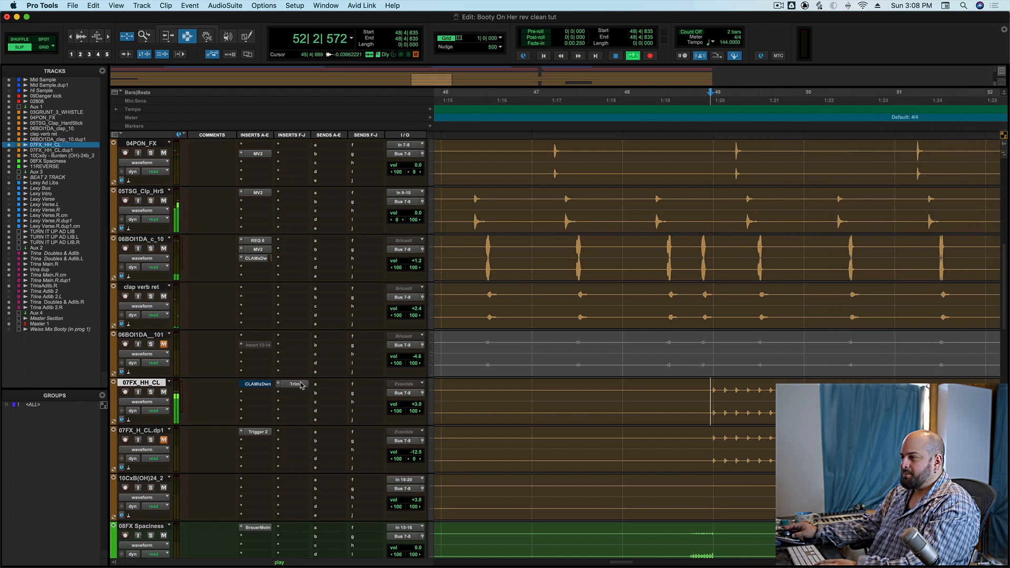
key("space")
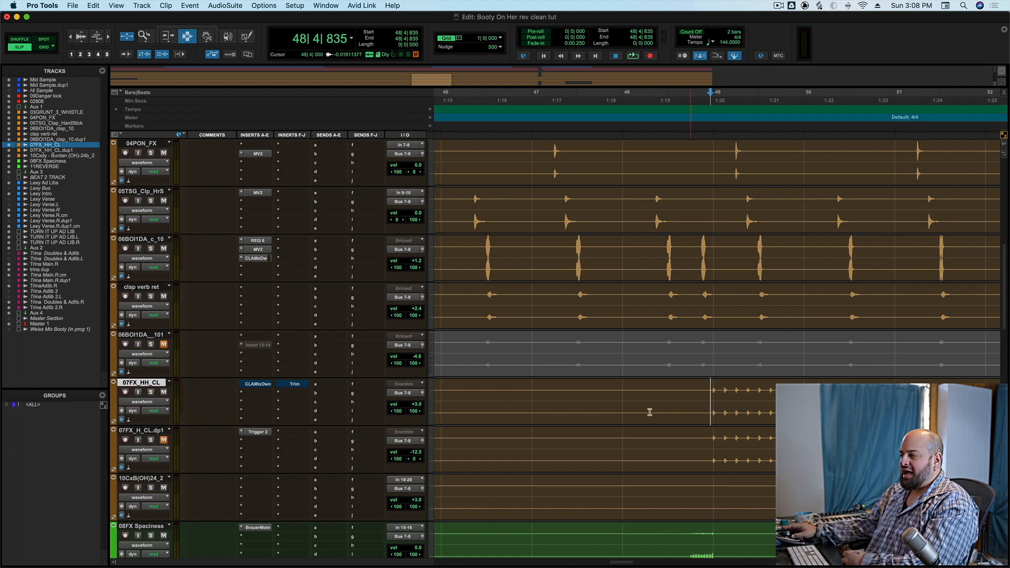
- Open CLA MixDown on 07FX_HH_CL, solo the track, and play the hi-hats with the plug-in bypassed
left_click(258, 384)
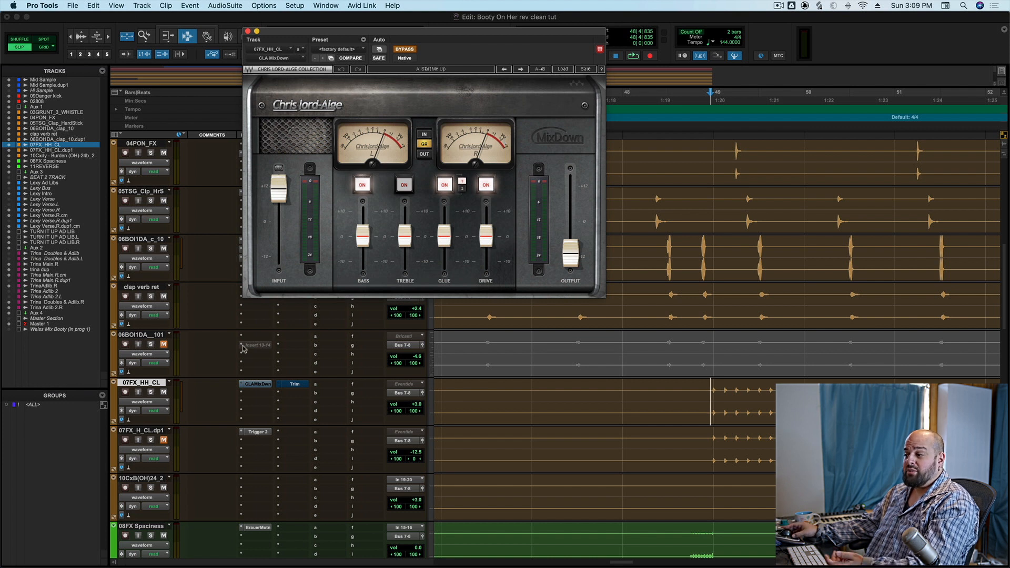
left_click(150, 393)
key("space")
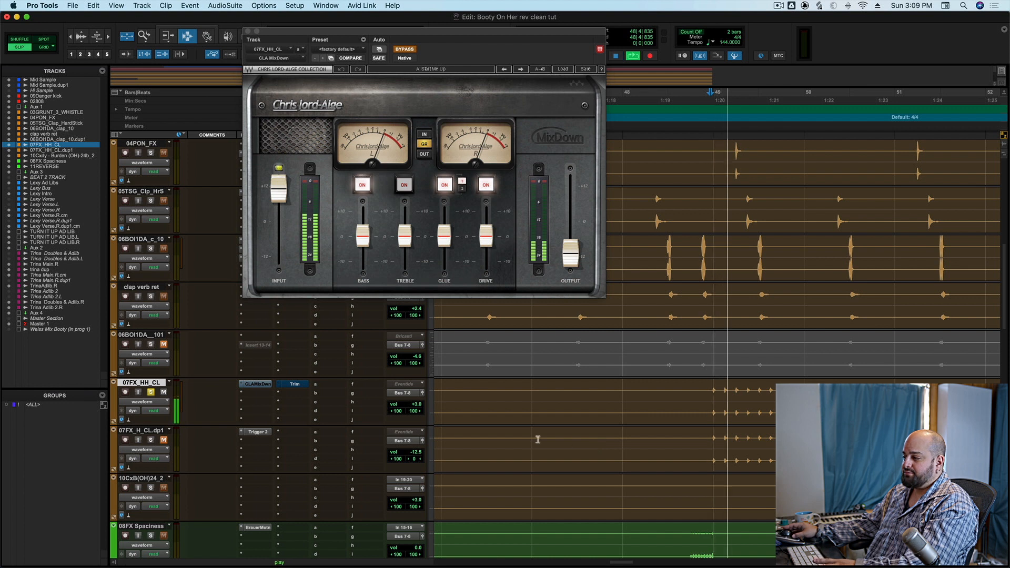
- Replay the soloed hi-hats with CLA MixDown alternately active and bypassed against the enabled Trim, leaving CLA MixDown active
left_click(253, 385, "super")
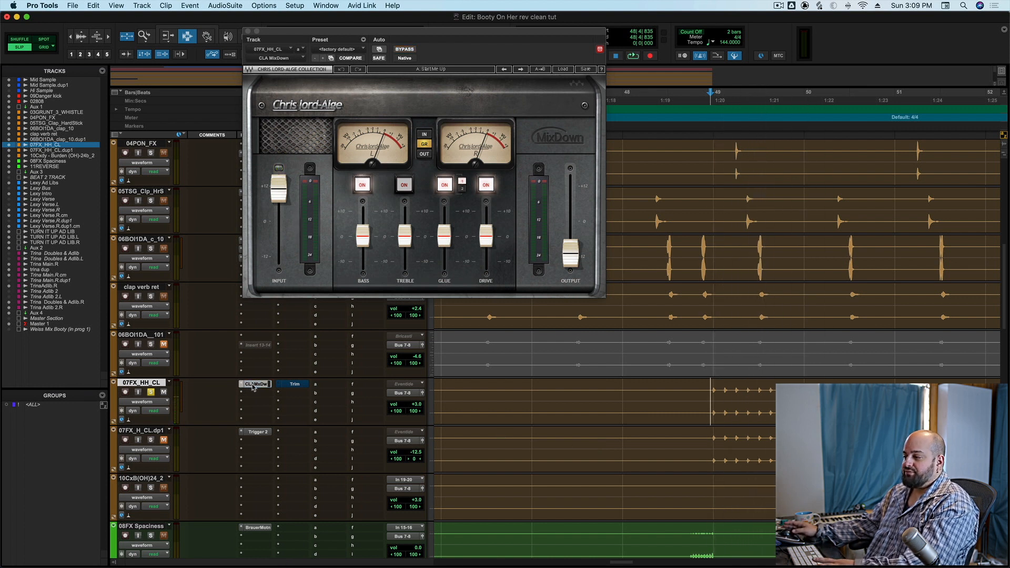
key("space")
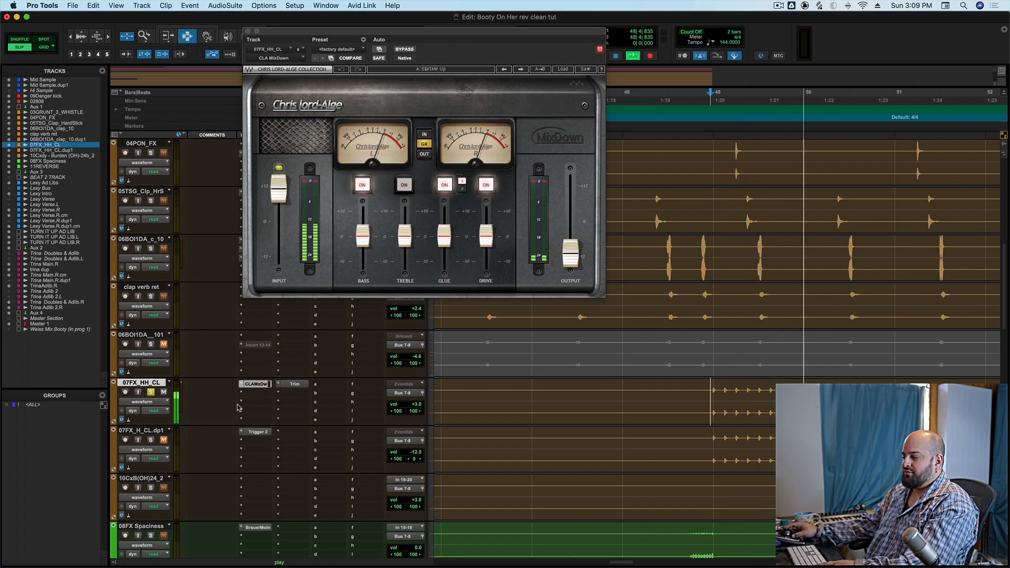
key("space")
left_click(265, 386, "super")
key("space")
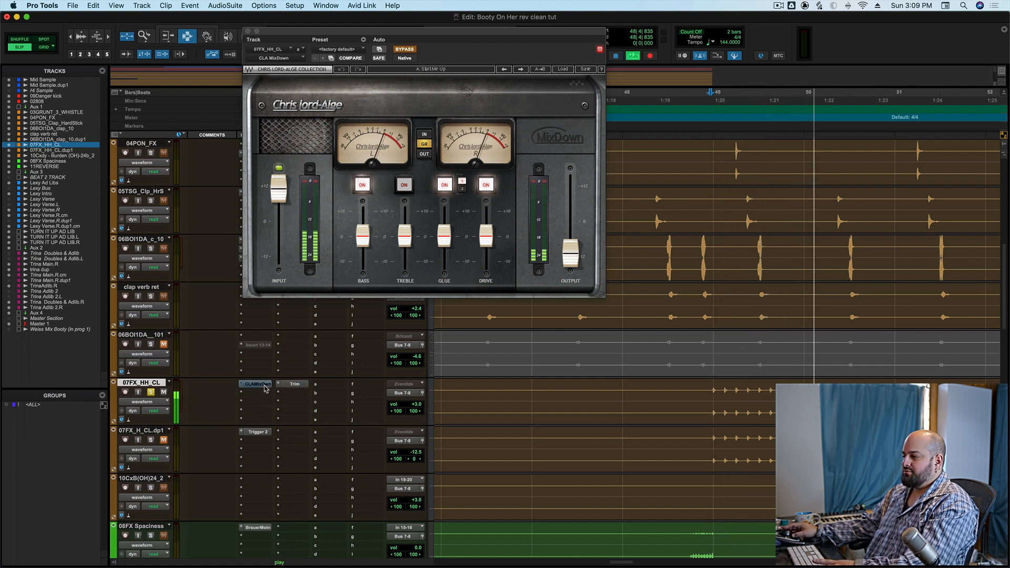
key("space")
left_click(265, 388, "super")
key("space")
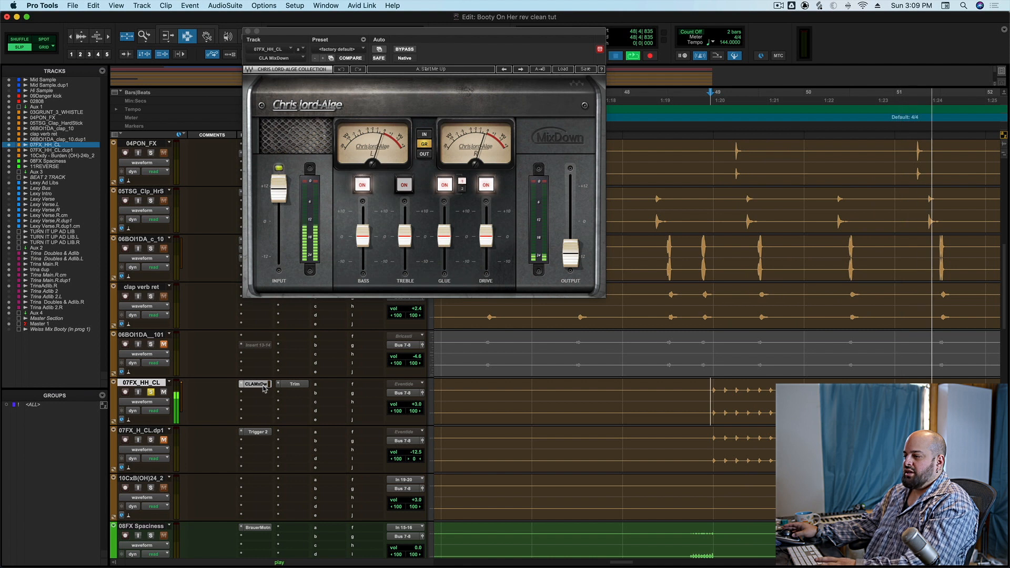
key("space")
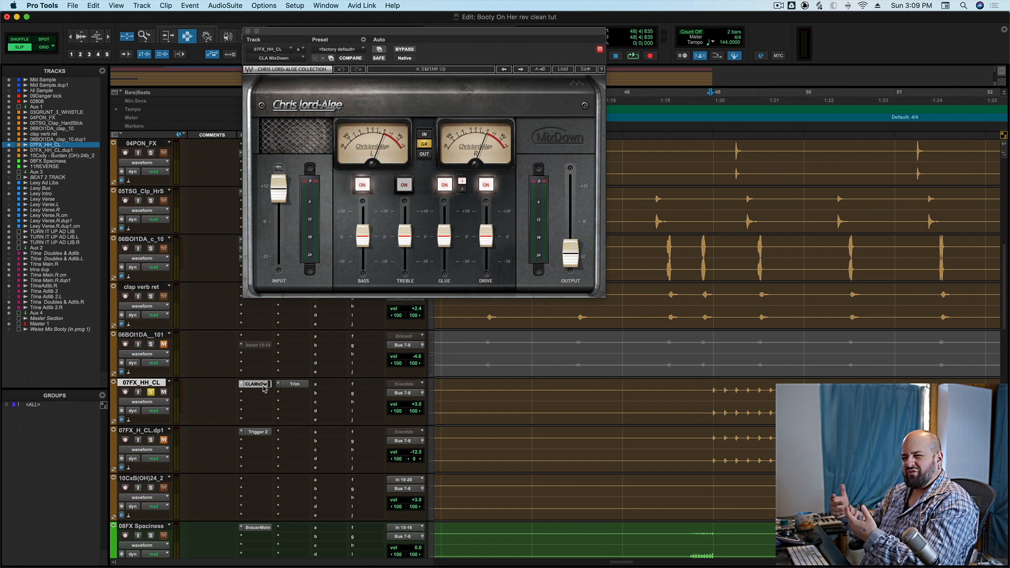
- Bypass Trim and unsolo 07FX_HH_CL, then toggle CLA MixDown's Treble section on and back off
left_click(293, 383, "super")
left_click(151, 391)
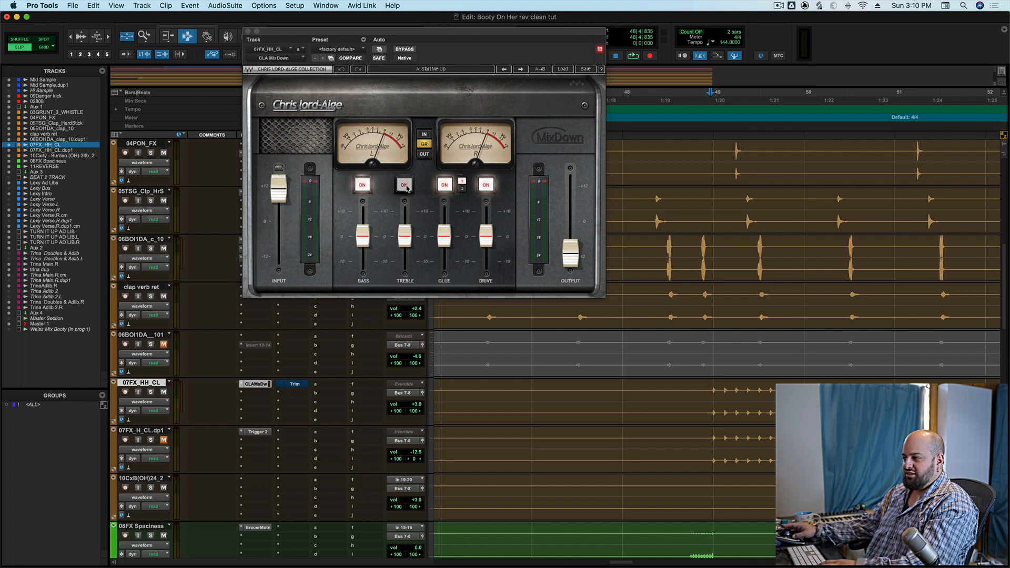
left_click(405, 185)
left_click(406, 187)
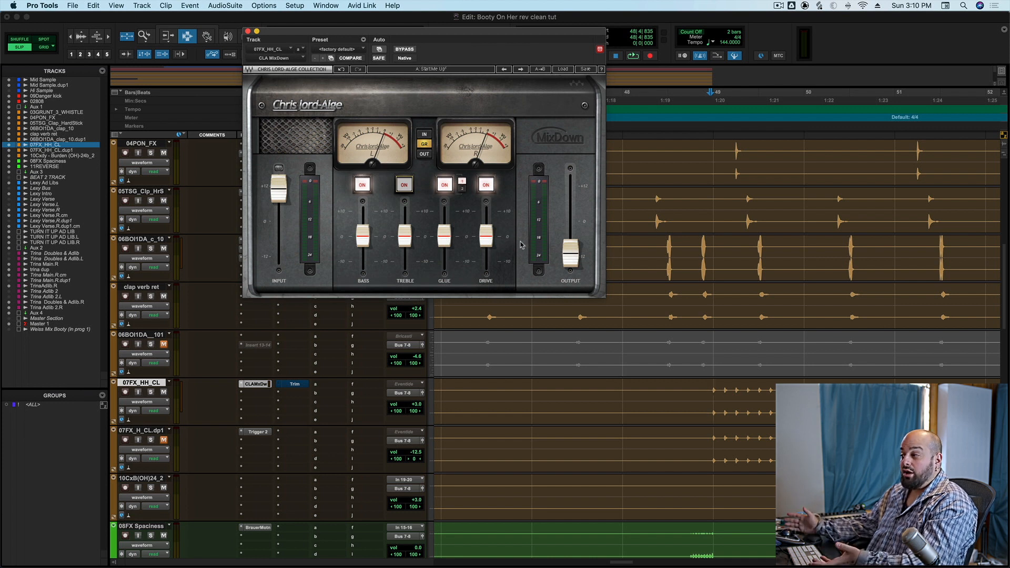
- Play the full mix from just before bar 49 with CLA MixDown active on the hi-hats, closing its window
key("space")
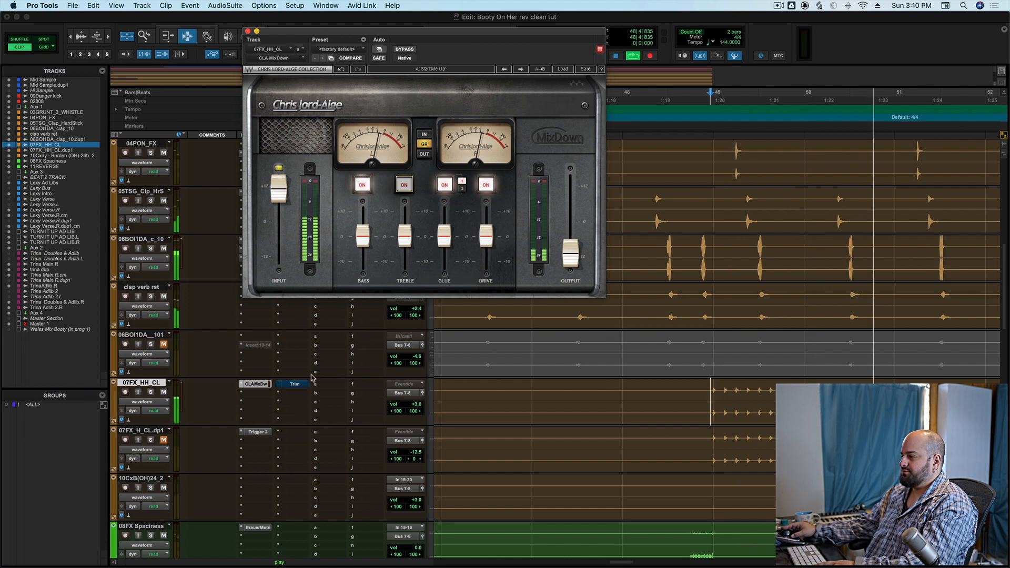
left_click(248, 31)
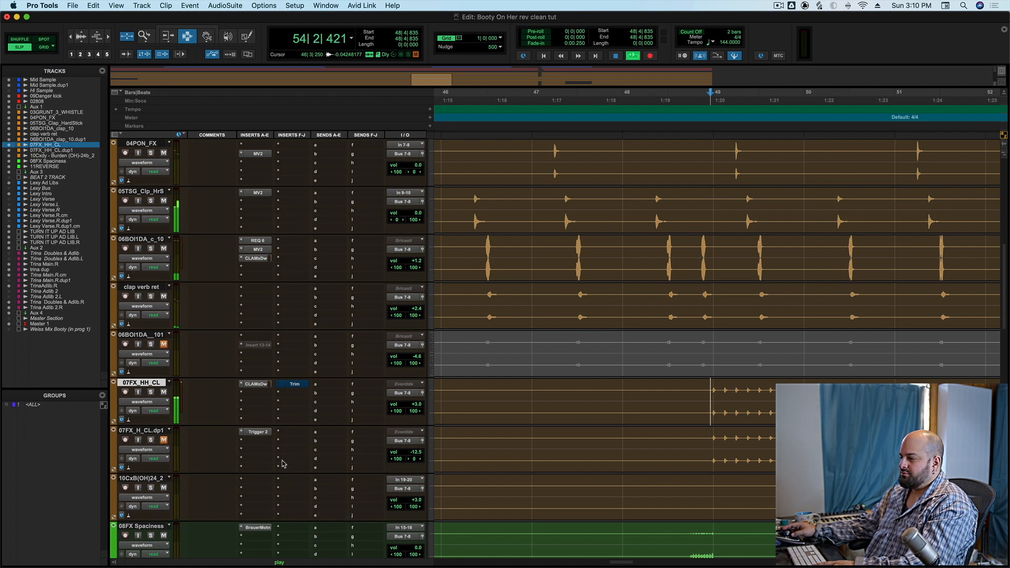
key("space")
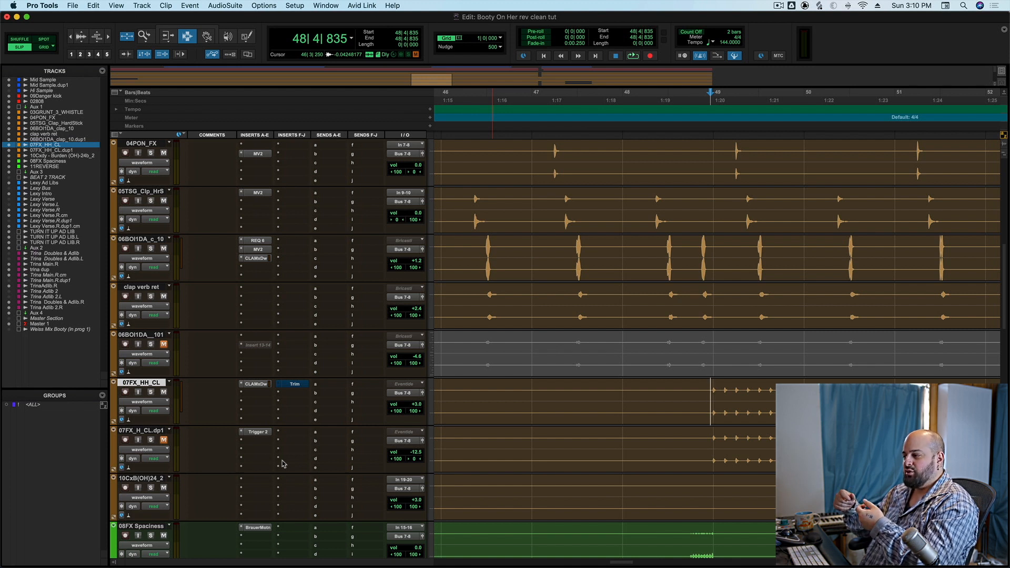
- Set the Trim gain on 07FX_HH_CL to +2.5 dB and take the plug-in out of bypass
left_click(298, 386)
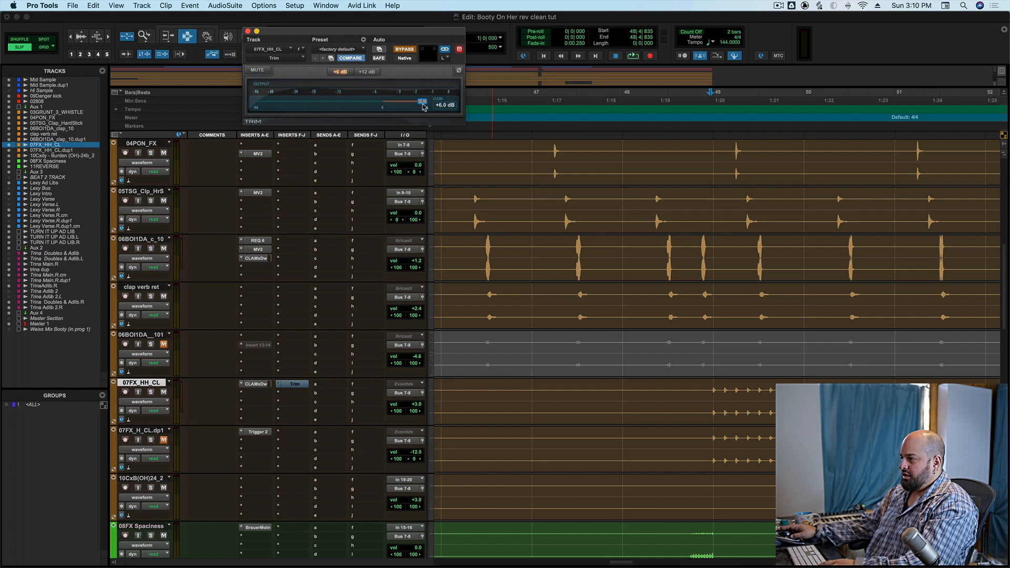
left_click_drag(424, 107, 404, 104)
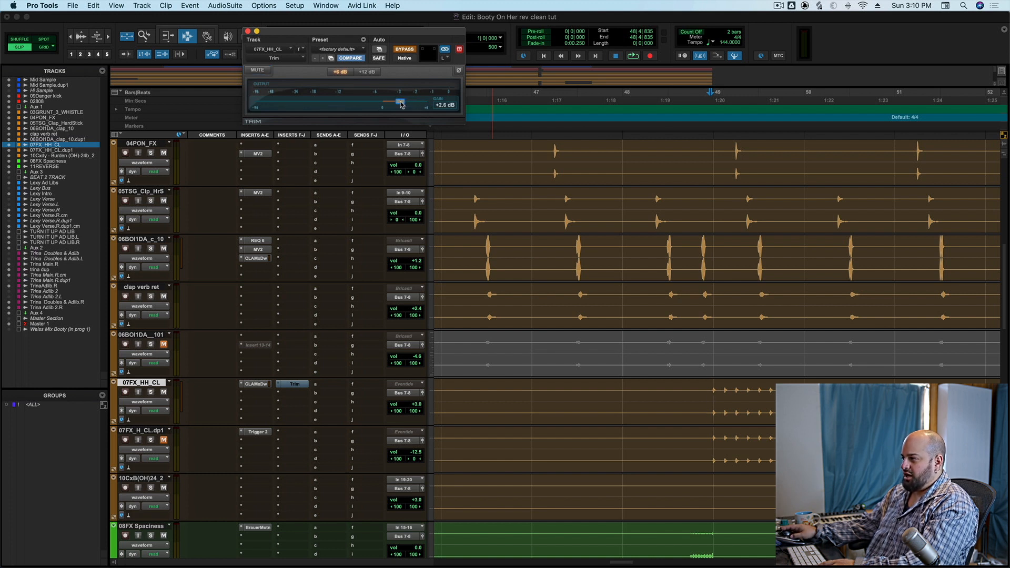
left_click(405, 49)
- Play the full mix with Trim active on 07FX_HH_CL, close its window, and bypass Trim after stopping playback
key("space")
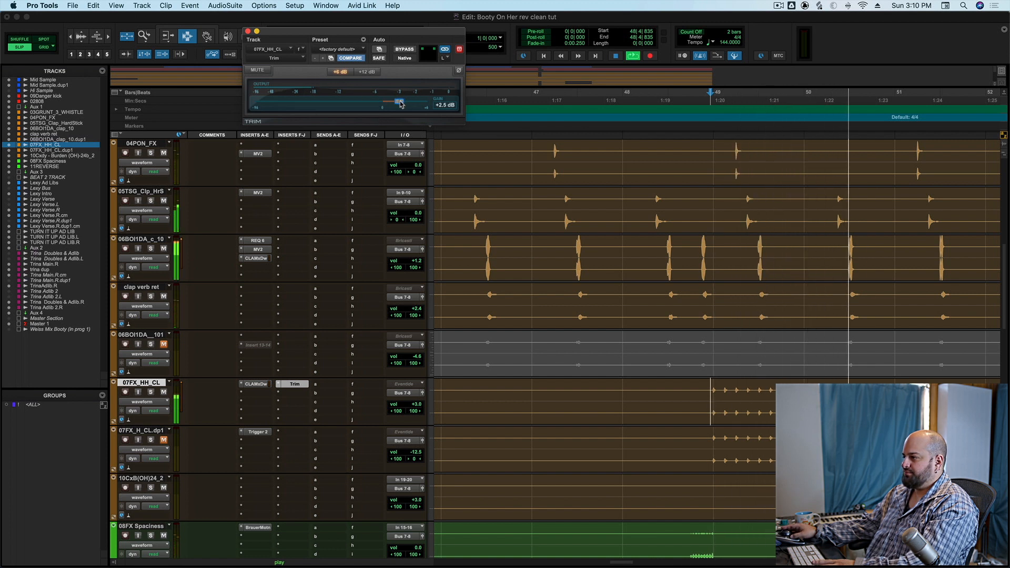
left_click(248, 31)
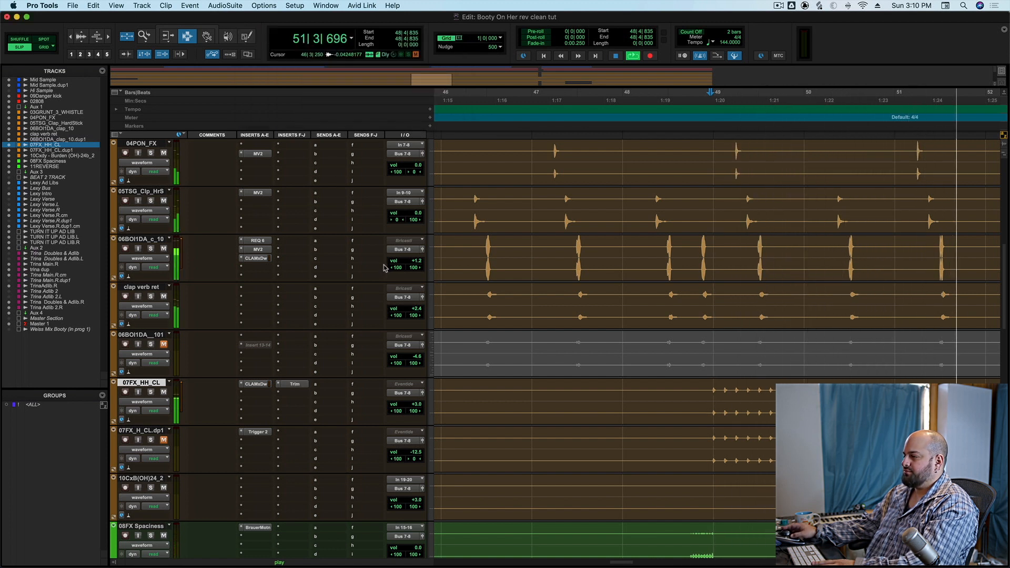
key("space")
left_click(295, 384, "super")
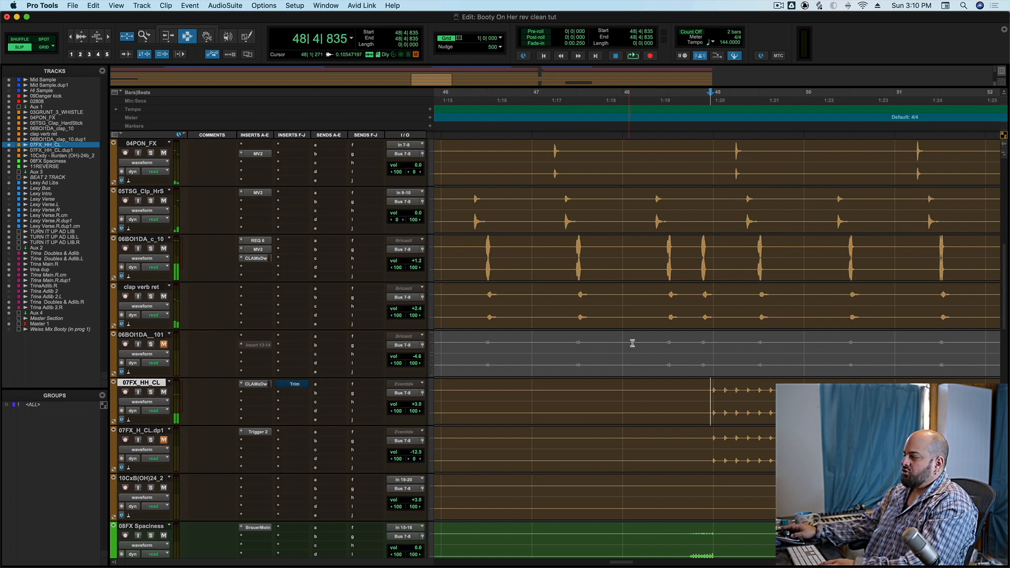
- Mute the TrinaAdlib.R, Trina Doubles & Adlib.R and Trina Adlib 2.R tracks, with the edit cursor late in bar 47
scroll(686, 374, "down", 3)
key("r")
key("r")
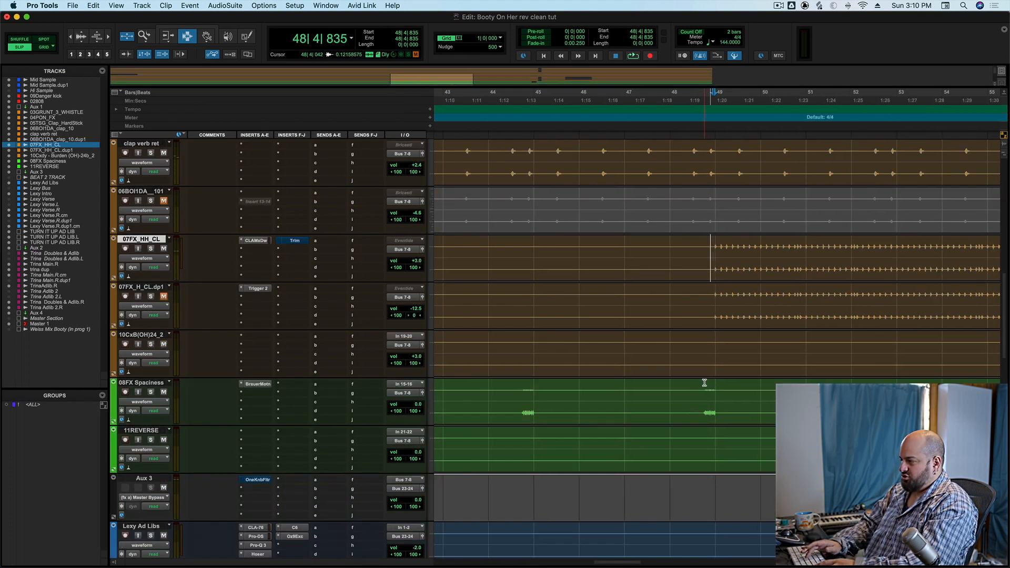
key("r")
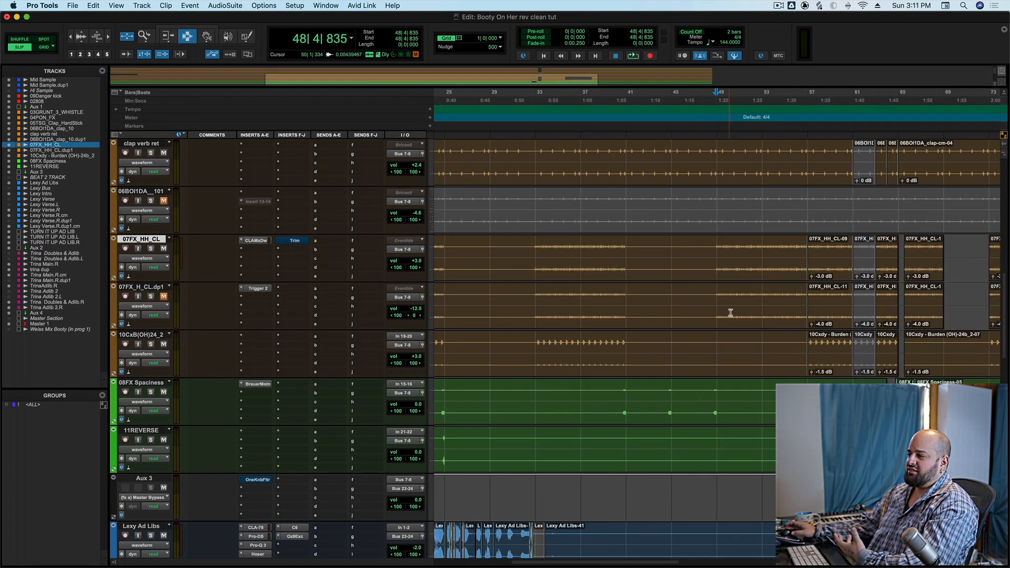
scroll(737, 310, "down", 10)
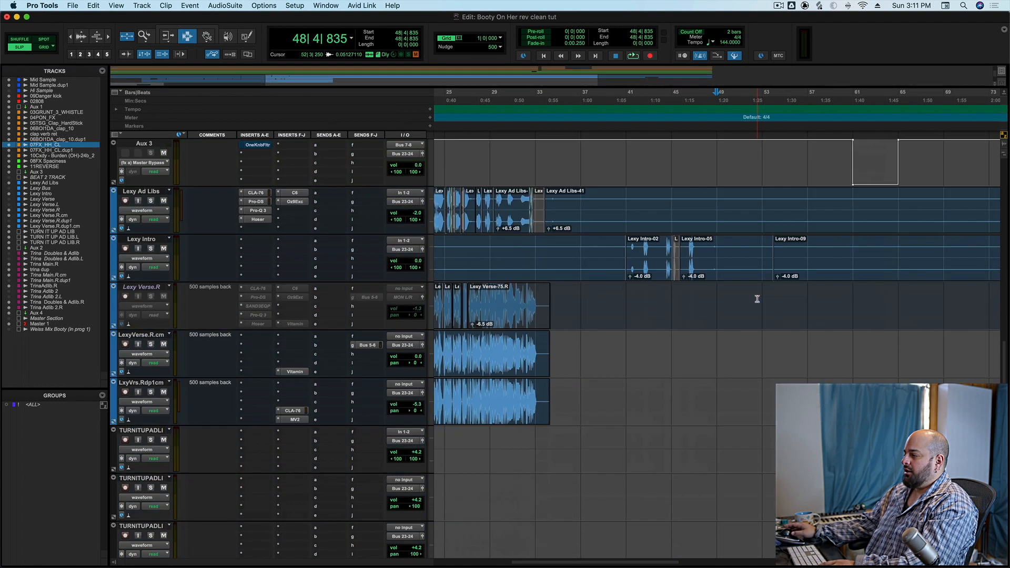
scroll(747, 301, "down", 3)
left_click(704, 213)
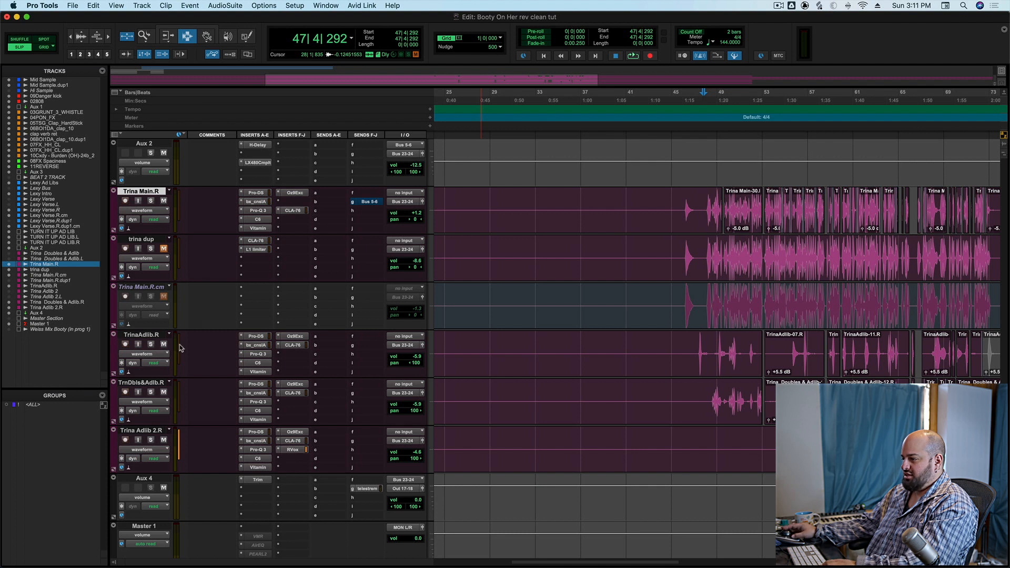
left_click(150, 333)
left_click(150, 430, "shift")
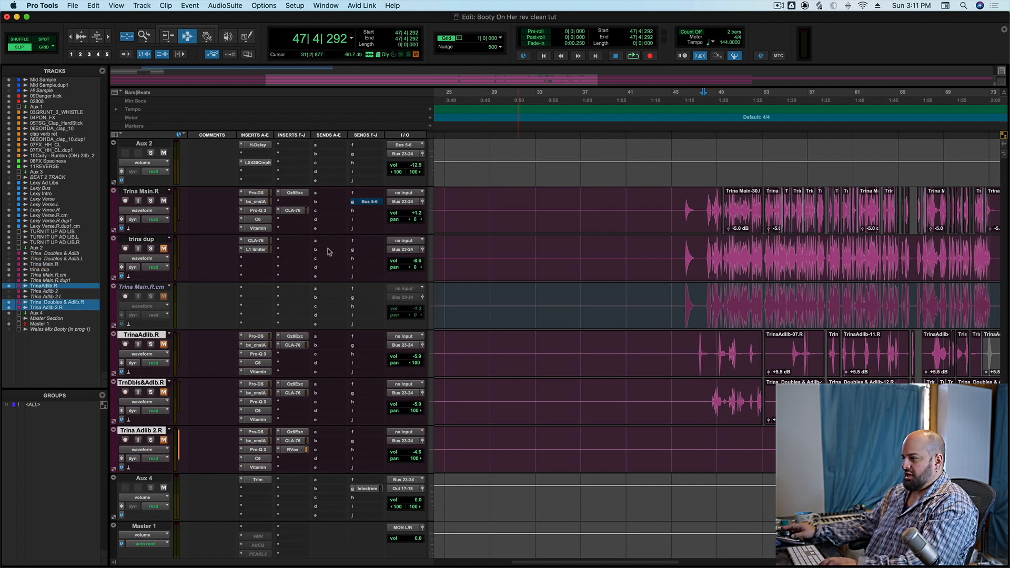
- Bypass all inserts on Trina Main.R, enlarge its track height, and play the mix from late in bar 47
left_click(255, 193, "super")
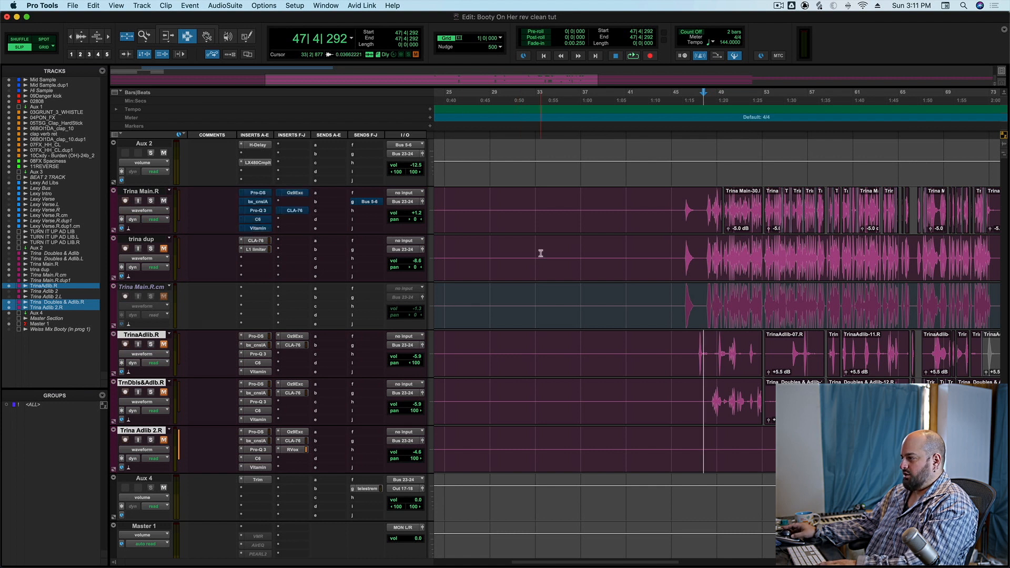
scroll(605, 263, "up", 2)
left_click(703, 308)
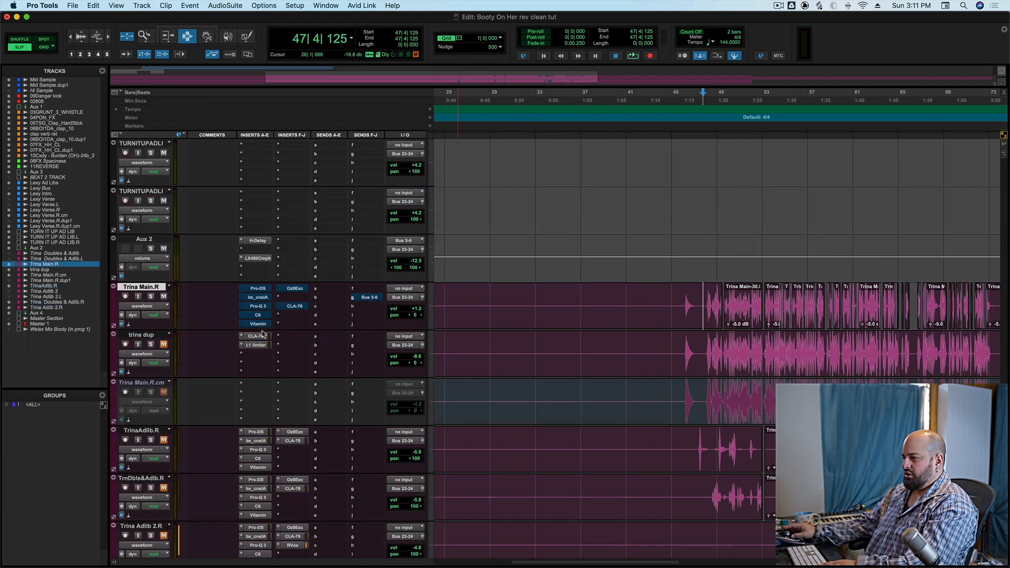
left_click_drag(160, 328, 166, 376)
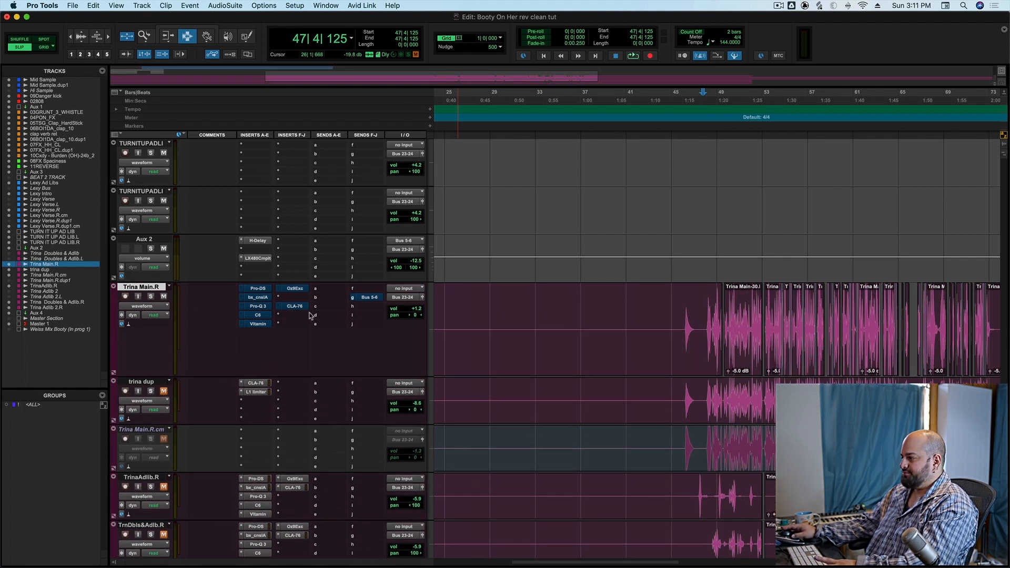
key("space")
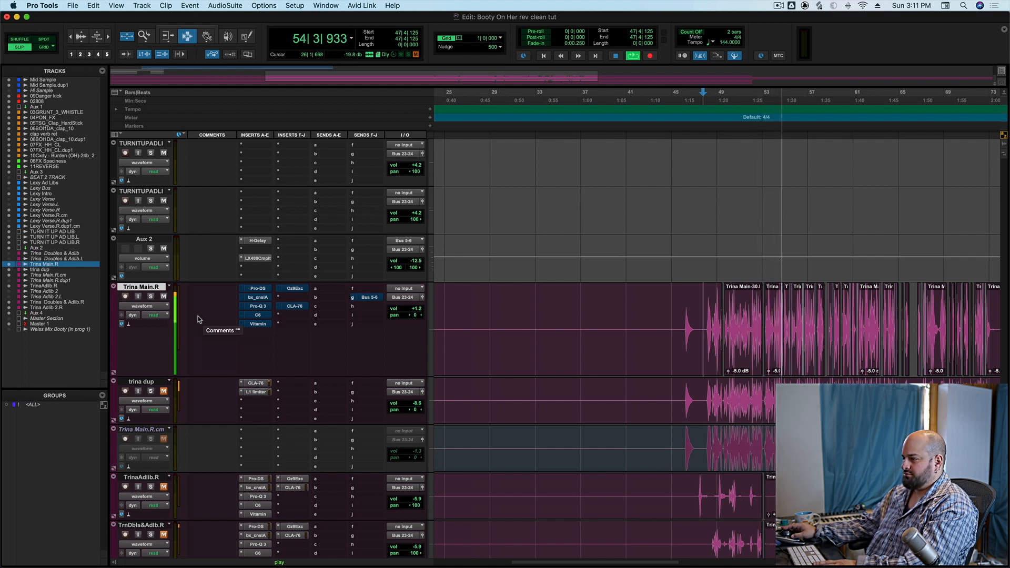
key("space")
- Take all Trina Main.R inserts out of bypass and play the mix with the processed vocal from late in bar 50
left_click(777, 321)
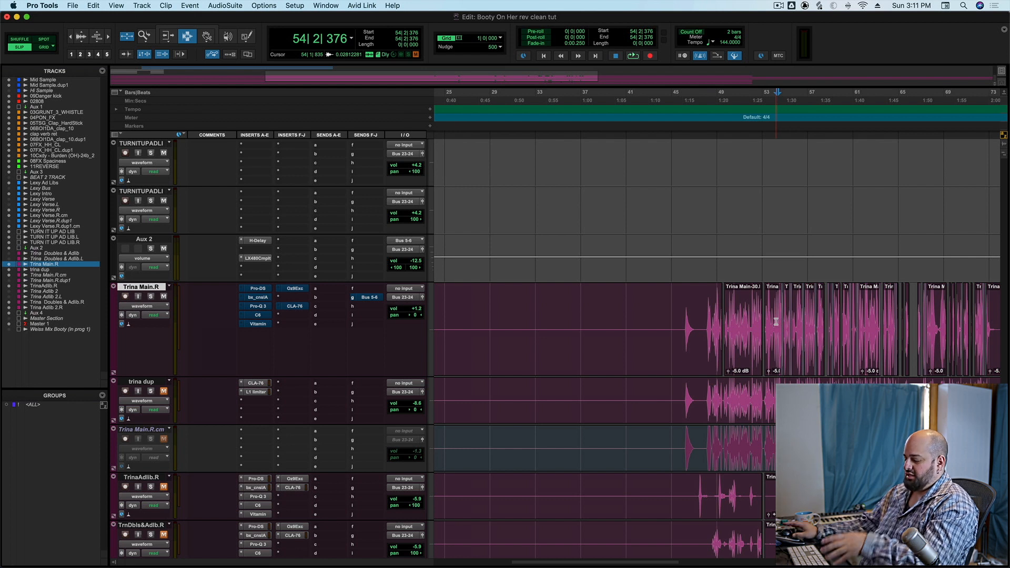
key("t")
key("t")
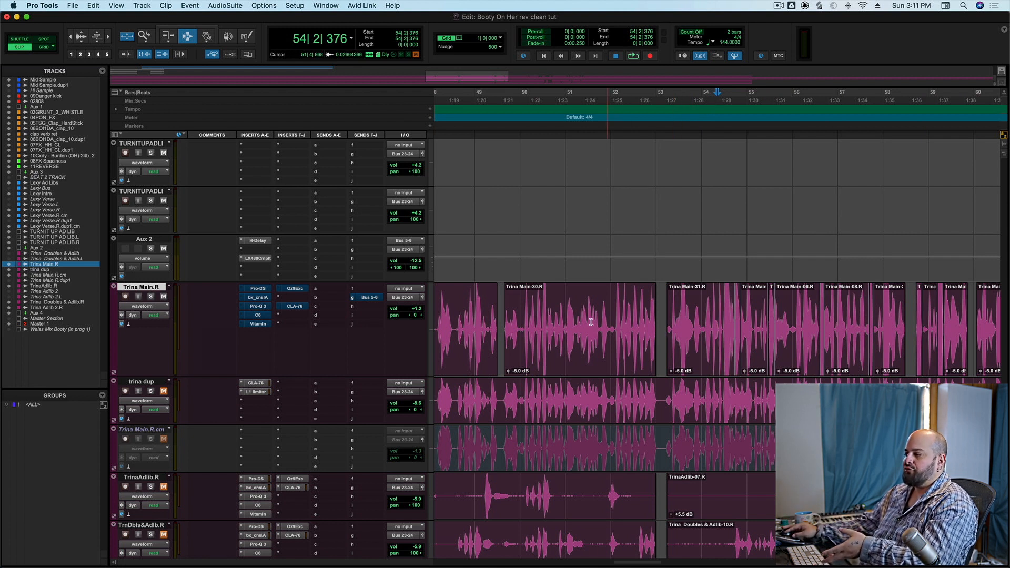
left_click(564, 322)
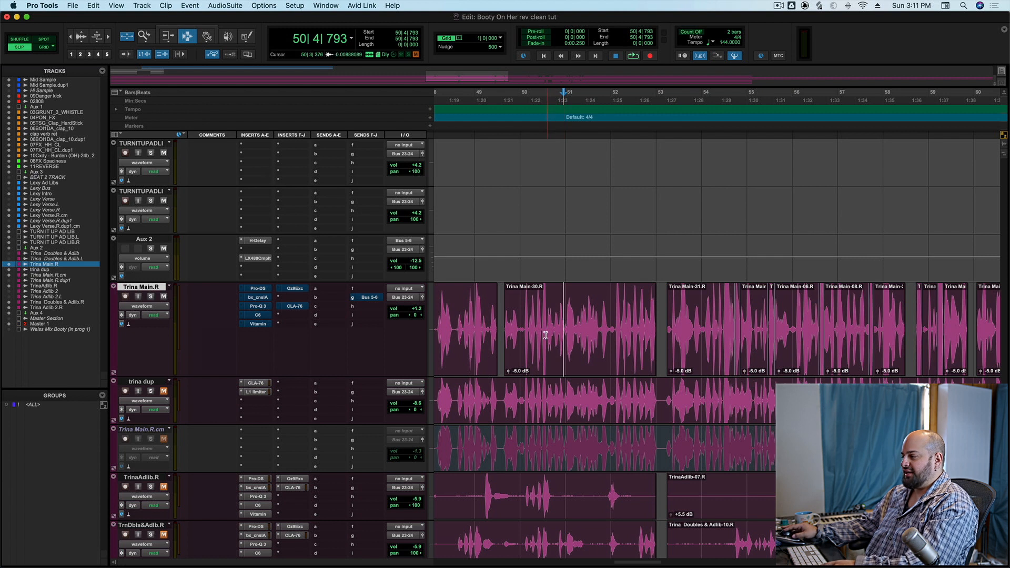
key("r")
key("r")
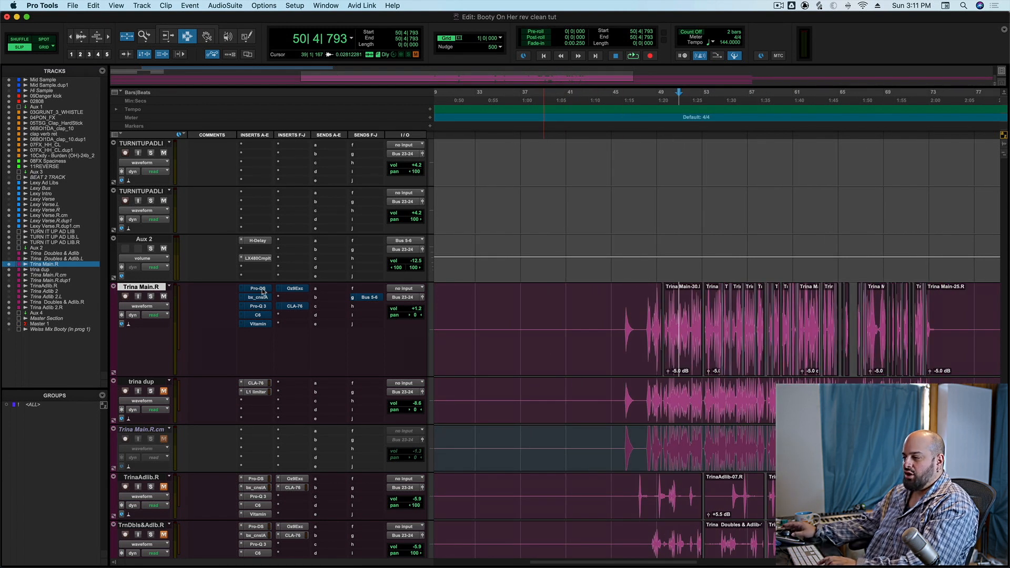
key("shift+a")
key("space")
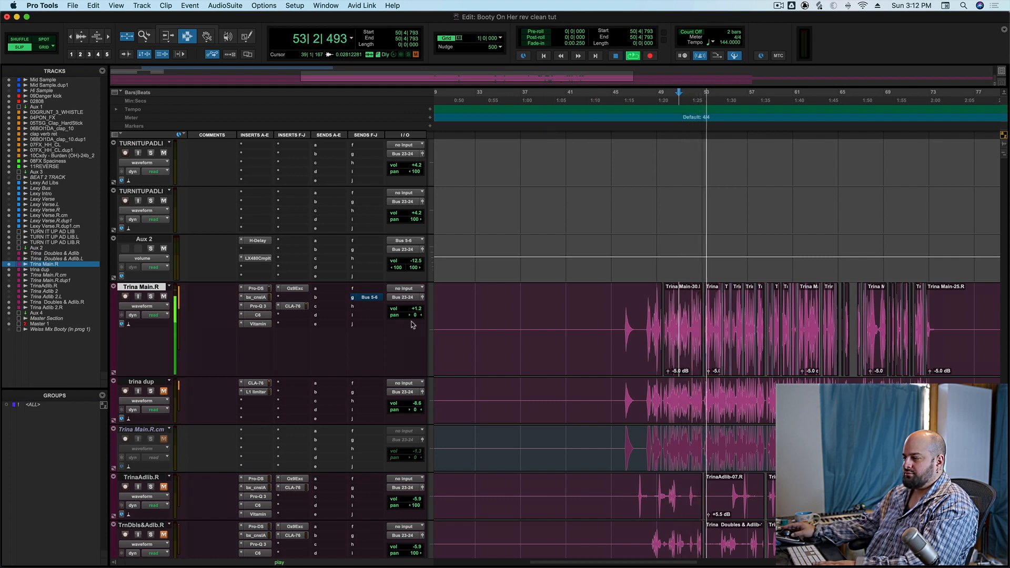
key("space")
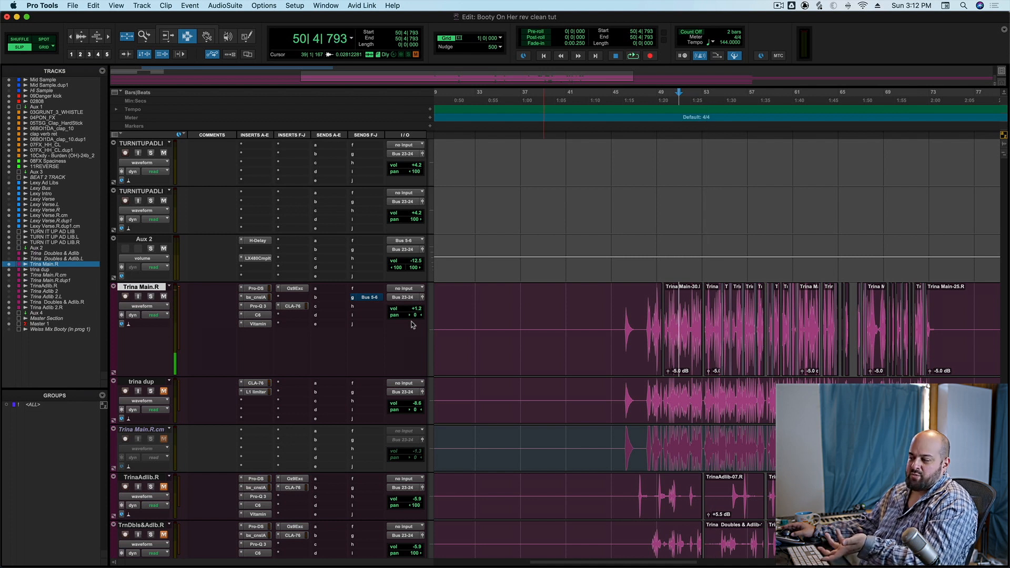
- Place the cursor at bar 48, bypass all Trina Main.R inserts except Pro-DS, and check the Pro-DS settings
left_click(645, 317)
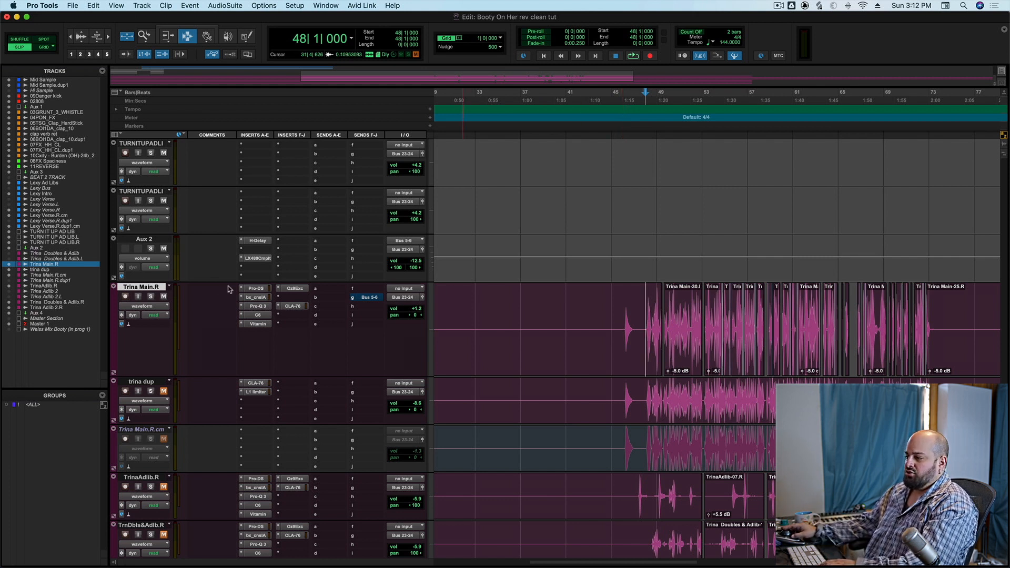
key("shift+a")
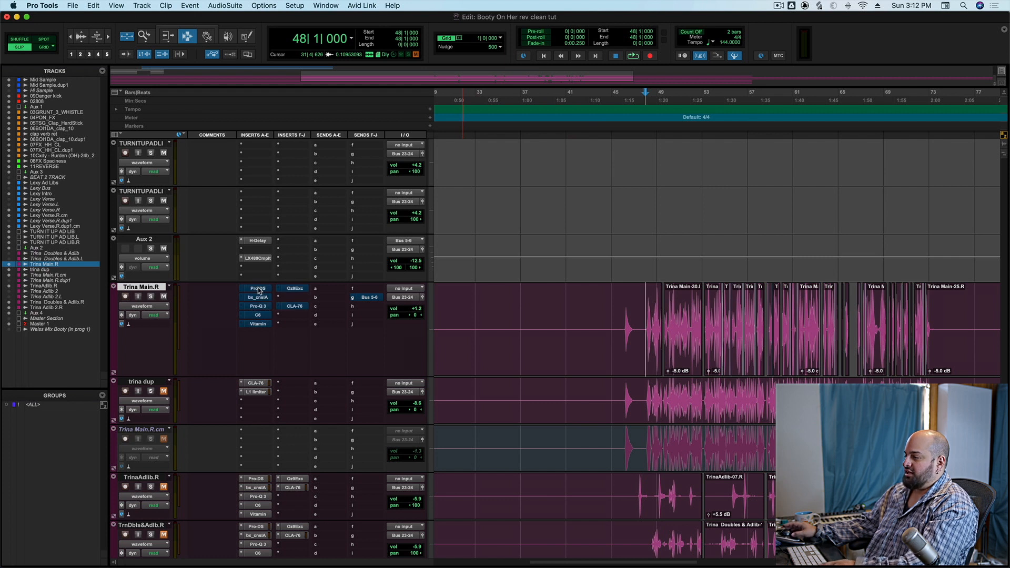
left_click(259, 290, "super")
left_click(259, 290)
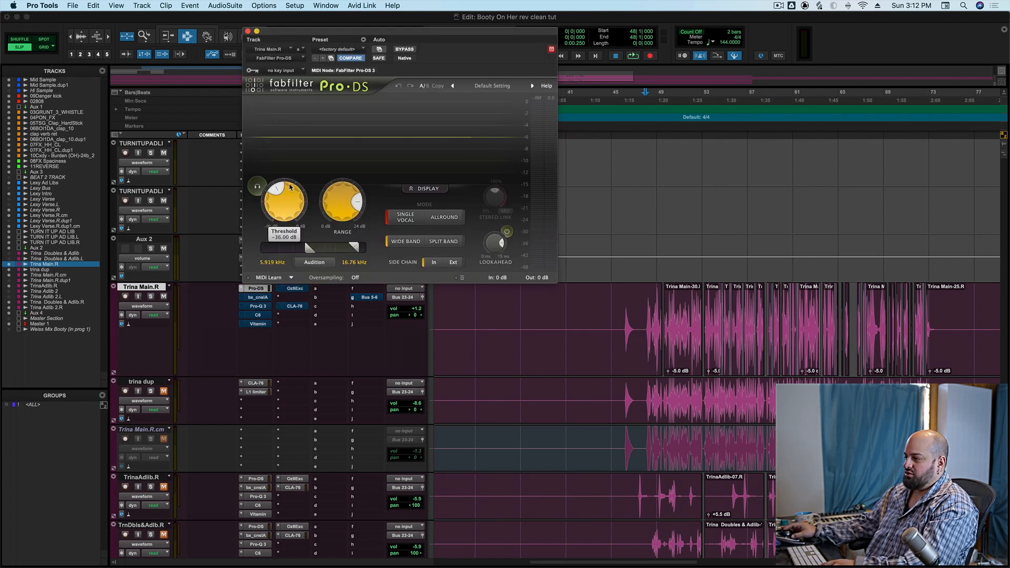
left_click(247, 31)
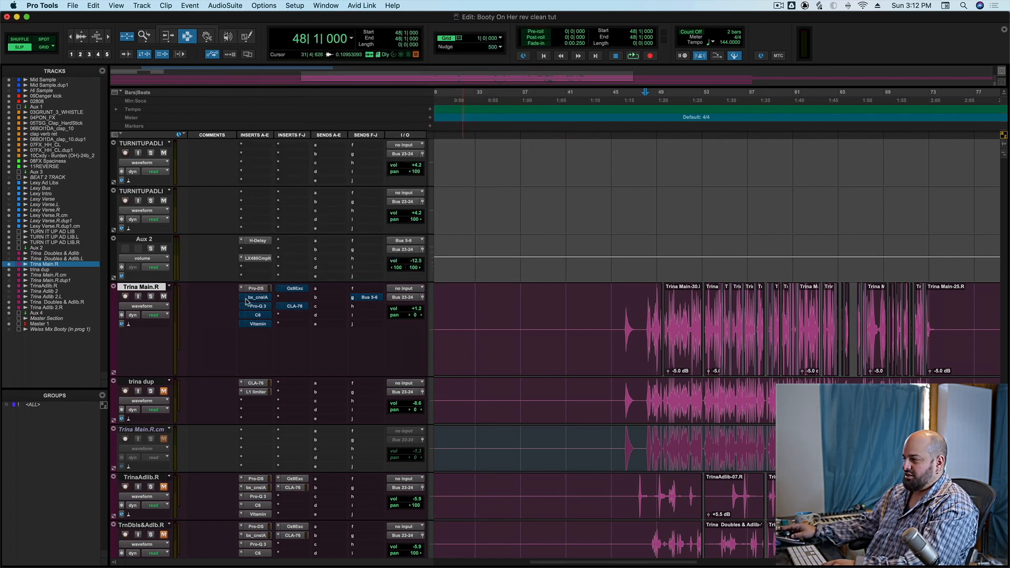
- Open bx_console AMEK 9099 on Trina Main.R, solo the track and play it with the plug-in bypassed
left_click(255, 297)
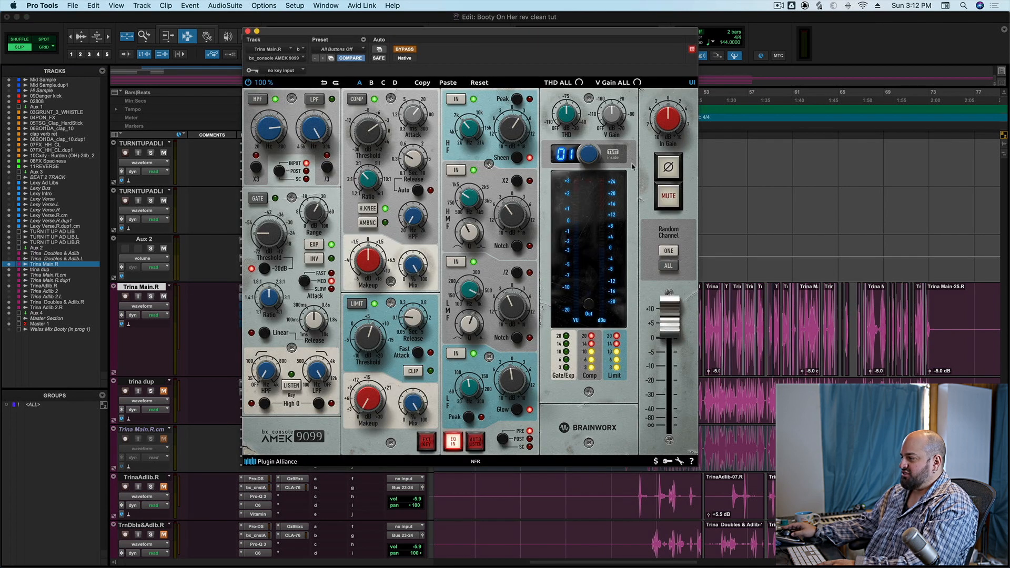
left_click(151, 298)
left_click(151, 298)
left_click(413, 49)
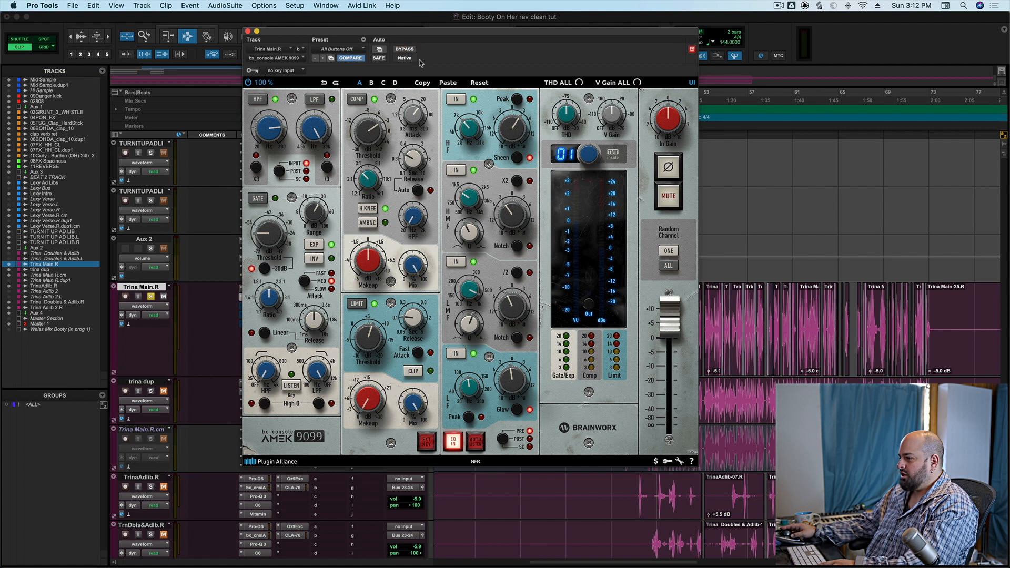
left_click(404, 49)
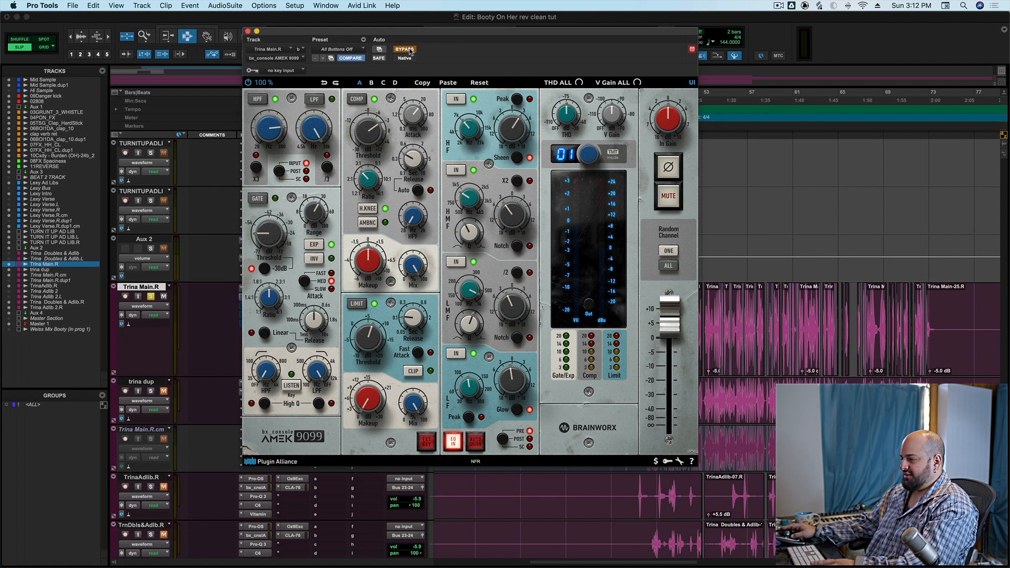
key("space")
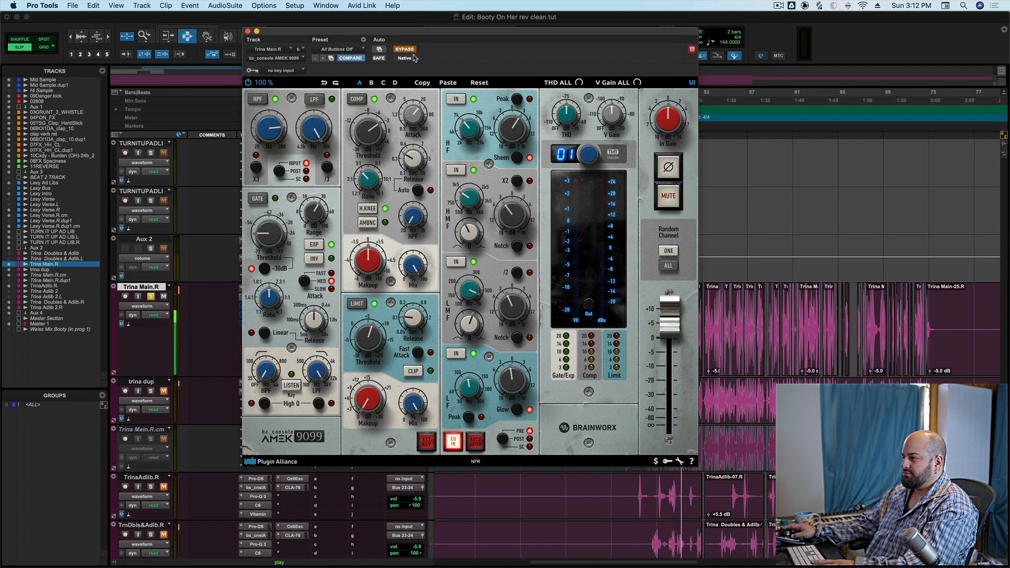
key("space")
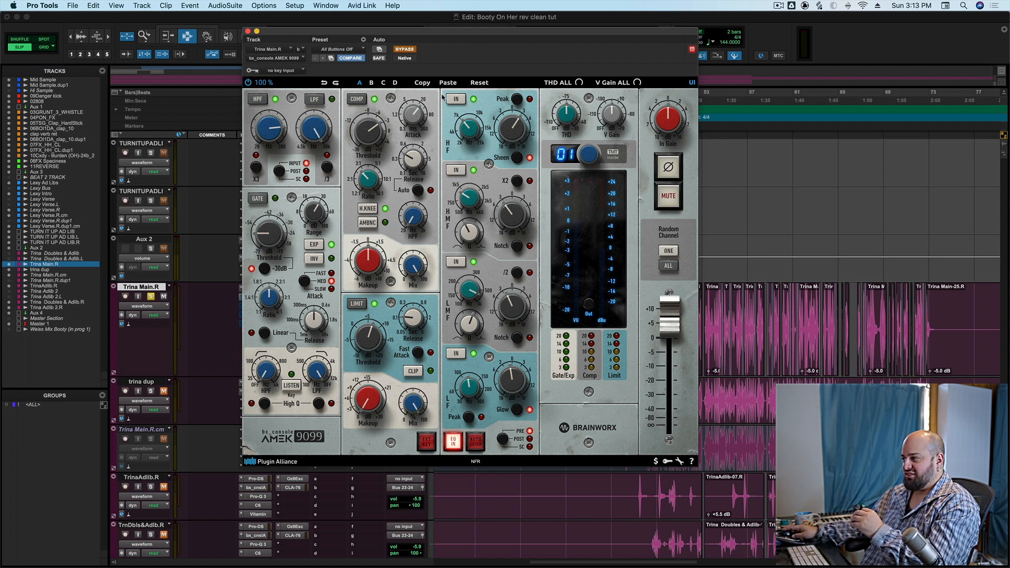
- Take AMEK 9099 out of bypass and switch on its HF, HMF, LMF and LF EQ bands one by one, auditioning the soloed vocal
left_click(407, 50)
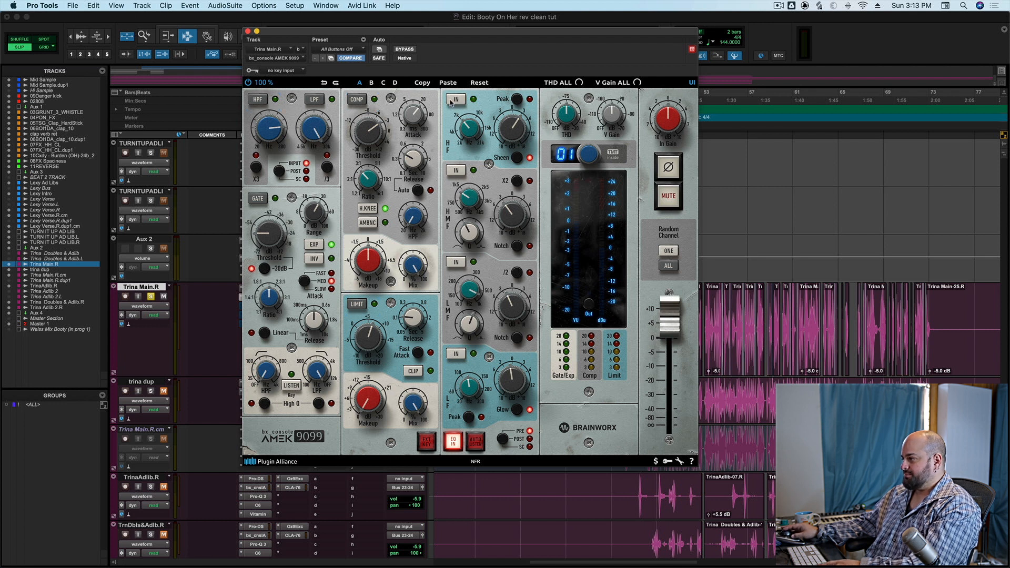
key("space")
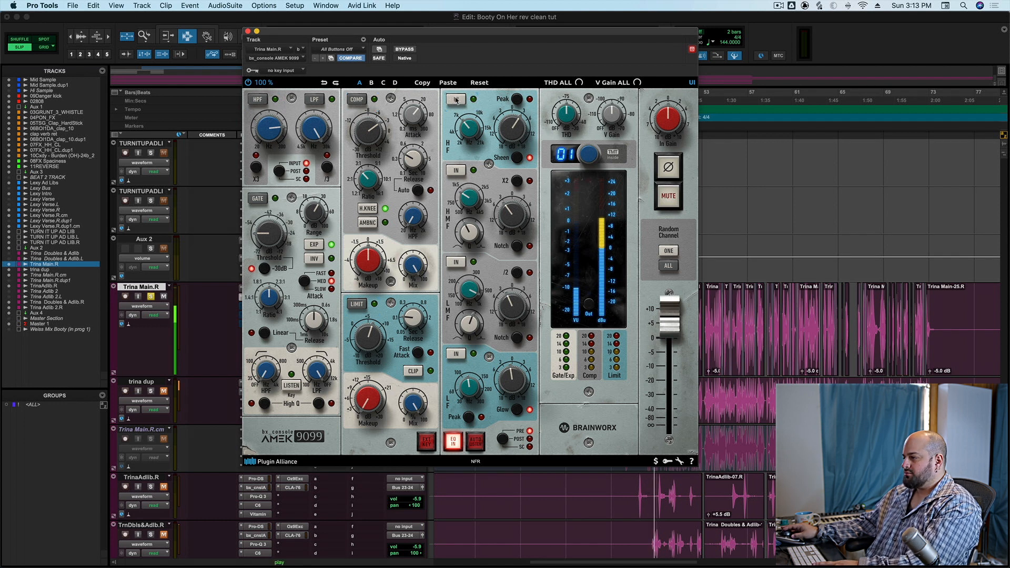
left_click(456, 99)
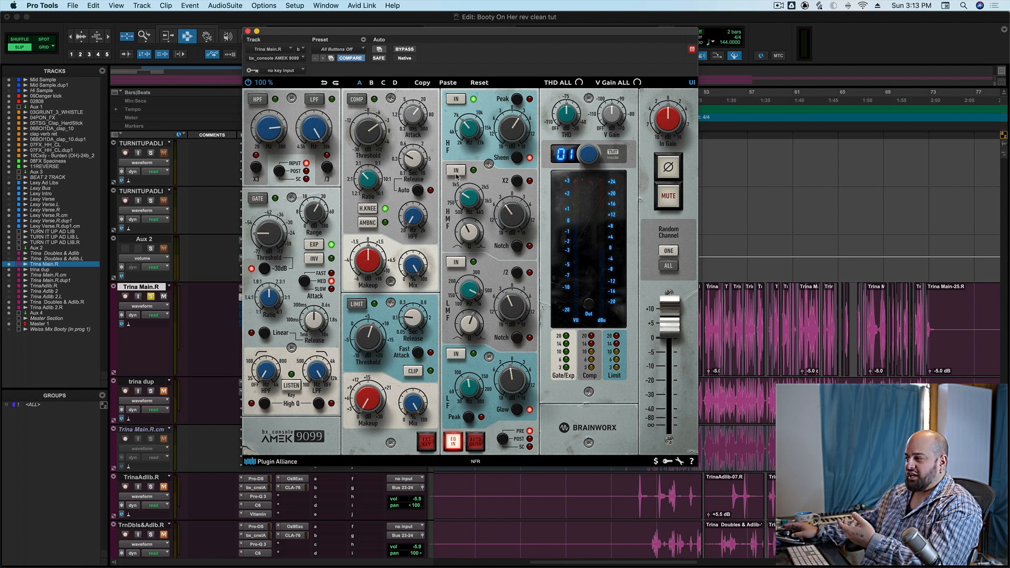
key("space")
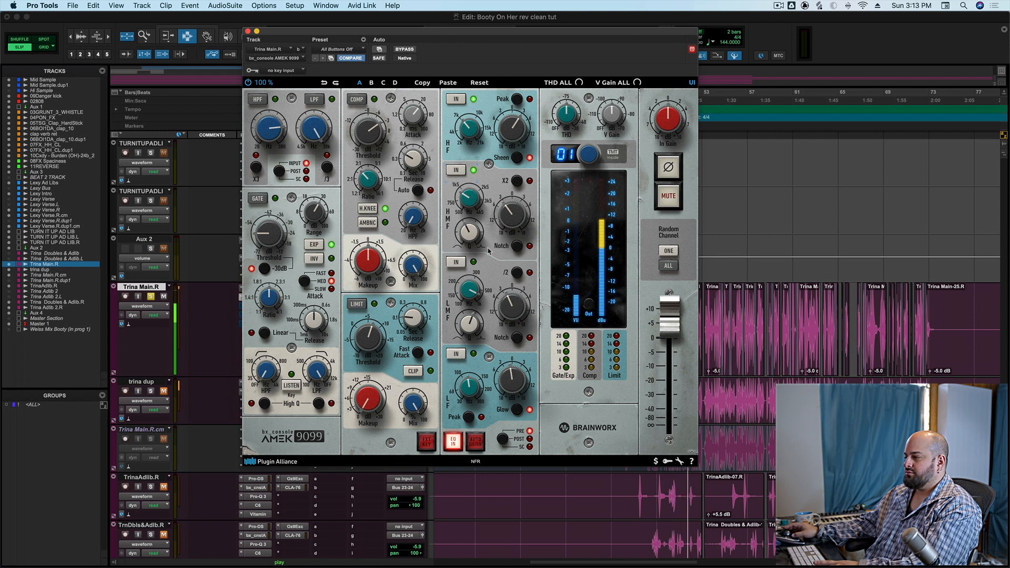
key("space")
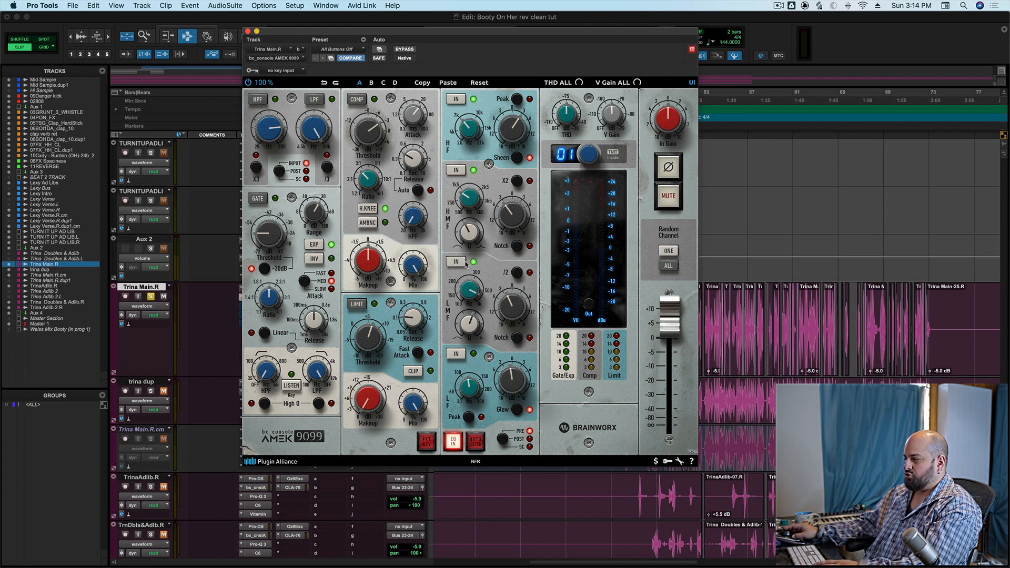
key("space")
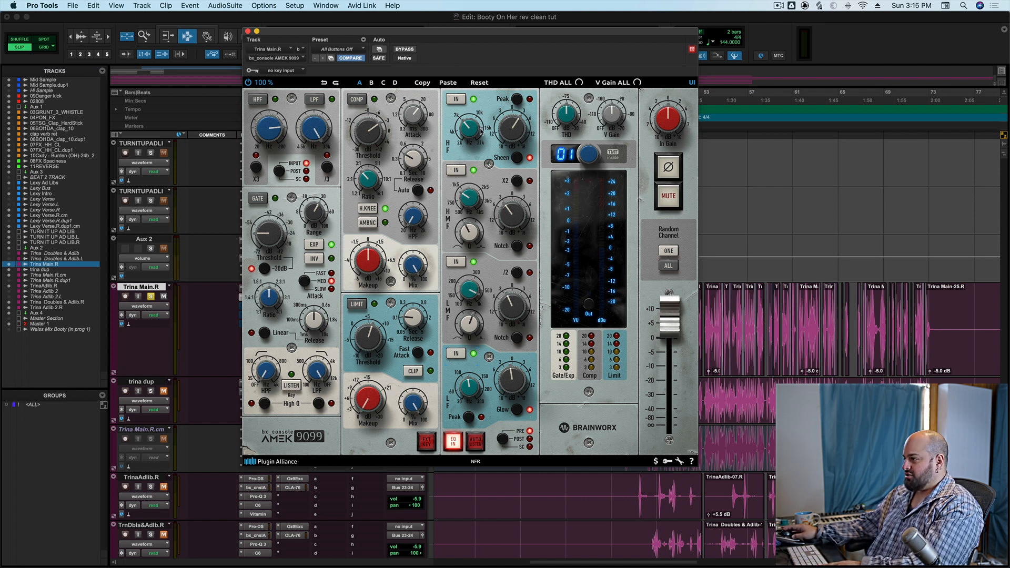
- Switch off all four AMEK 9099 EQ bands, play the soloed vocal, and switch the bands back on during playback to compare
left_click(463, 101)
left_click(457, 263)
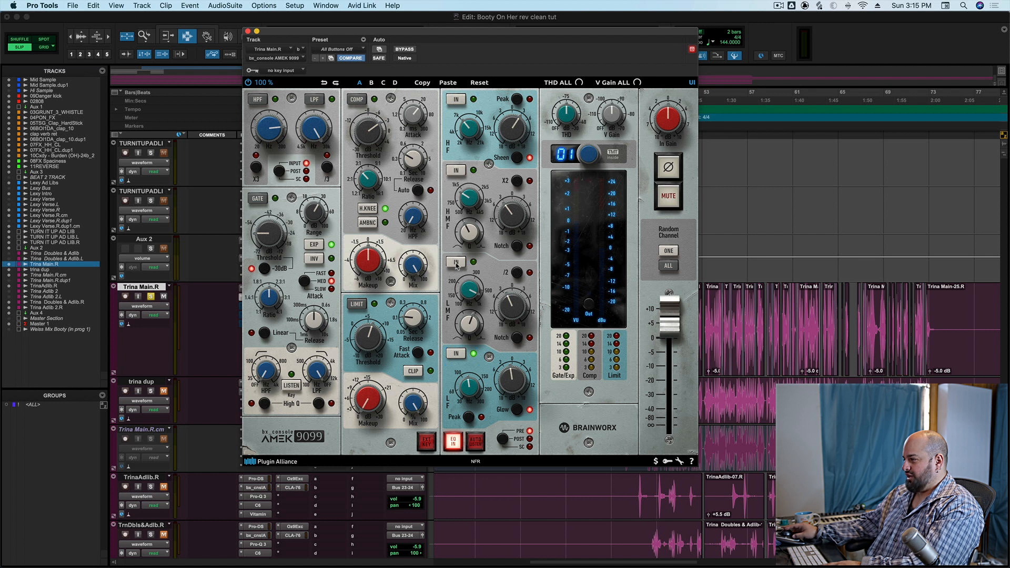
key("space")
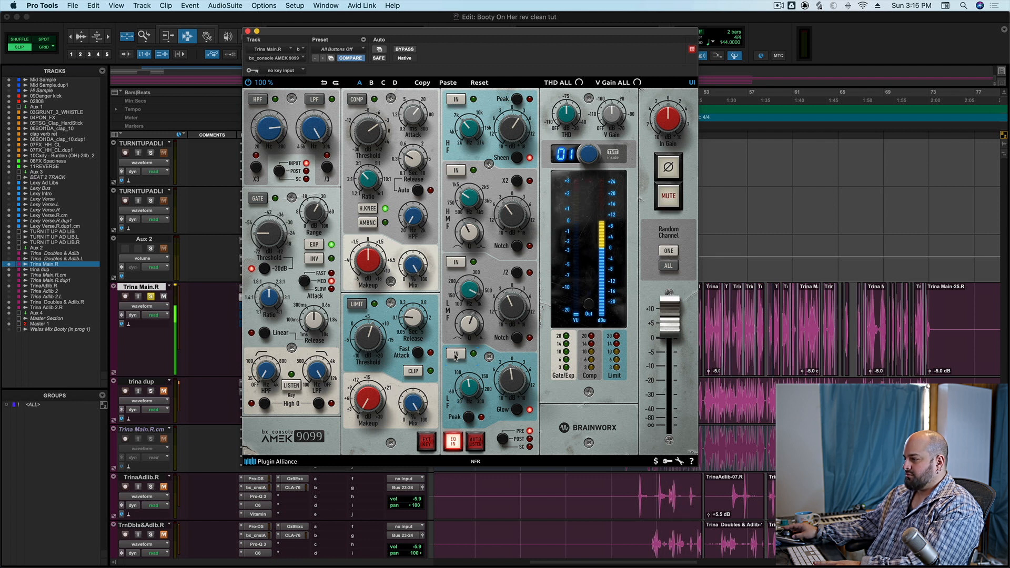
left_click(456, 355)
left_click(456, 262)
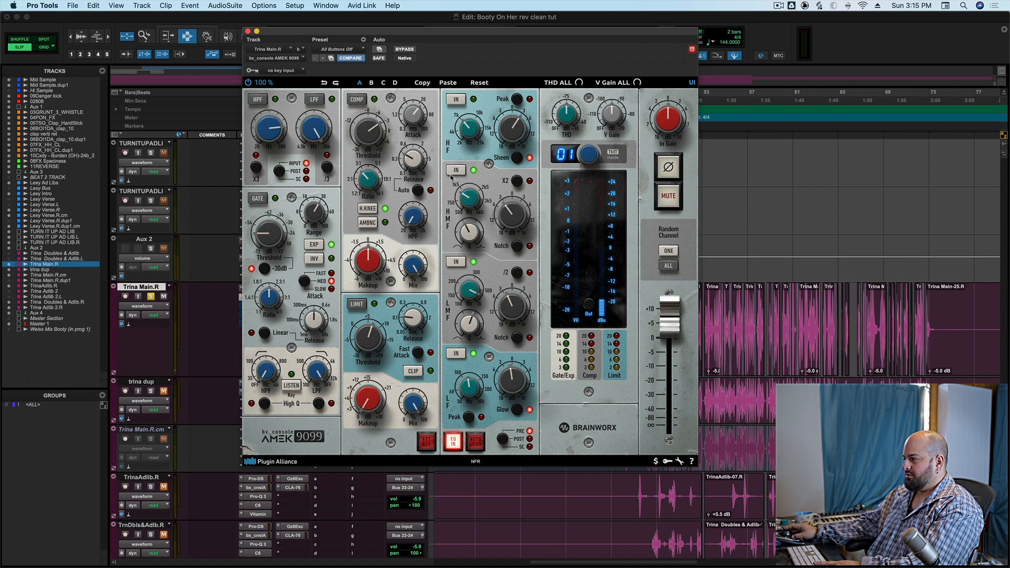
left_click(457, 103)
key("space")
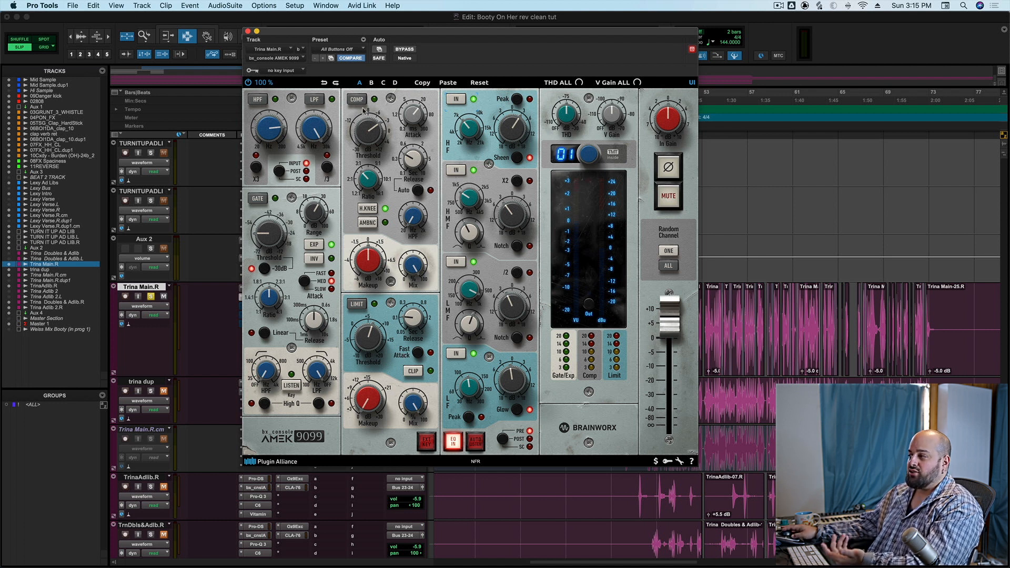
- Switch on the COMP section of AMEK 9099 on Trina Main.R and audition the soloed vocal around bar 53
left_click(357, 101)
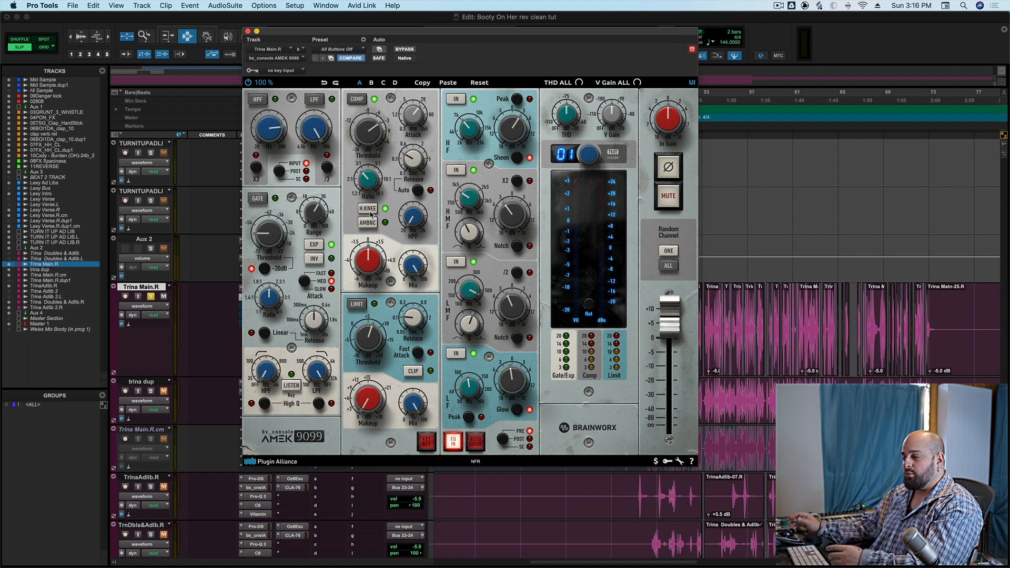
key("space")
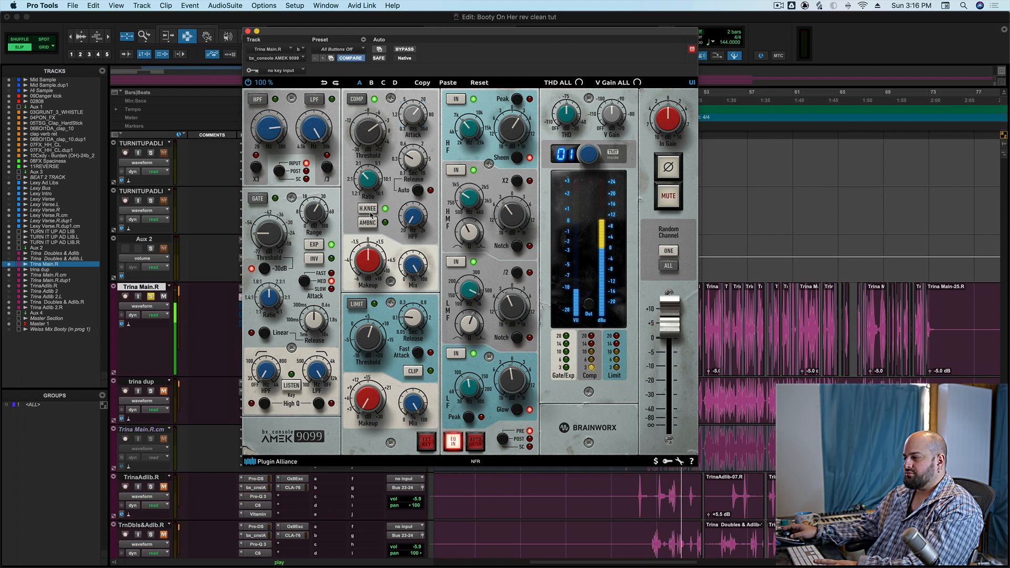
left_click(728, 320)
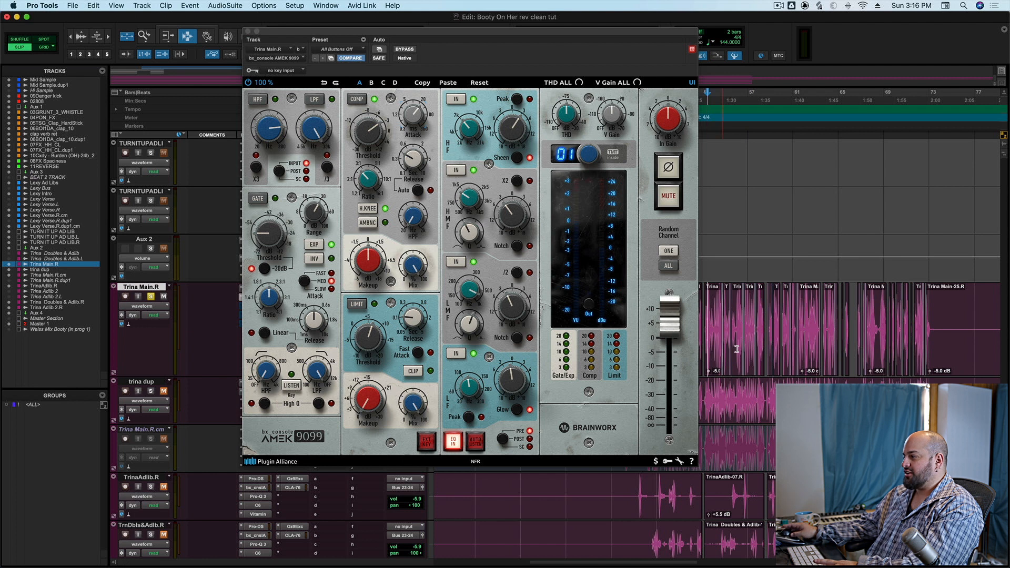
key("space")
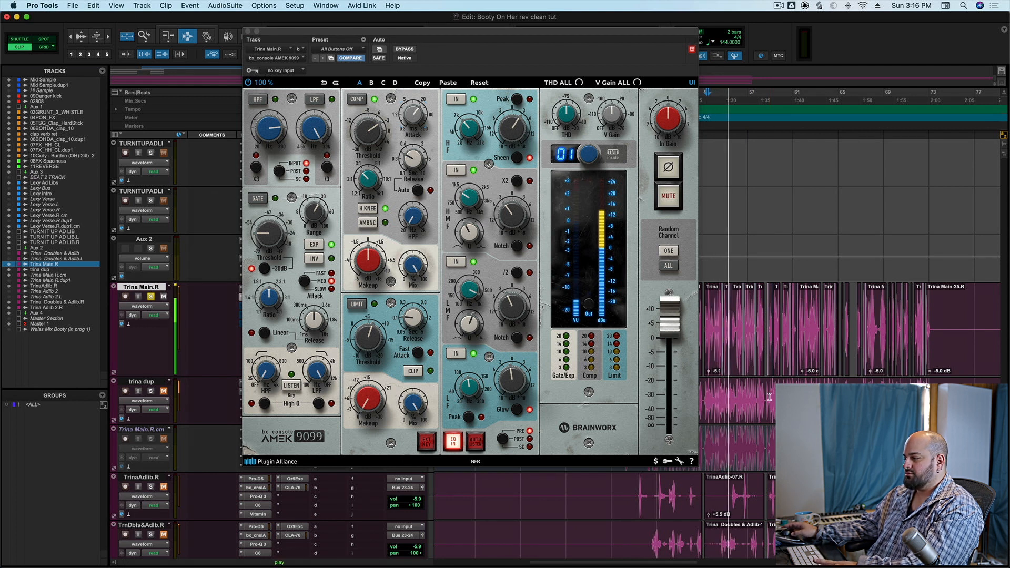
key("space")
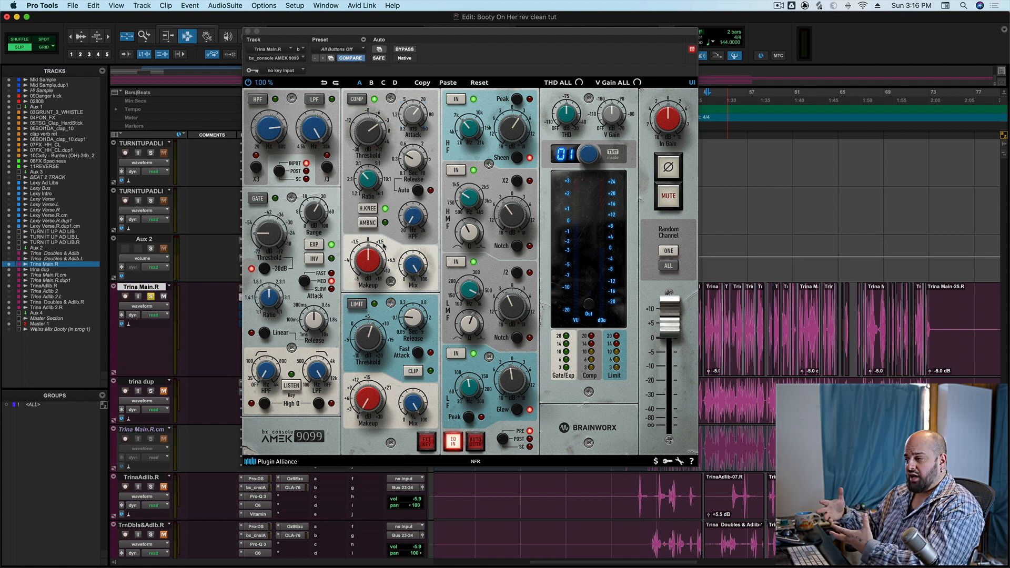
- Switch on the LIMIT and HPF sections of AMEK 9099, audition the vocal from bar 53, and close the plug-in
left_click(355, 303)
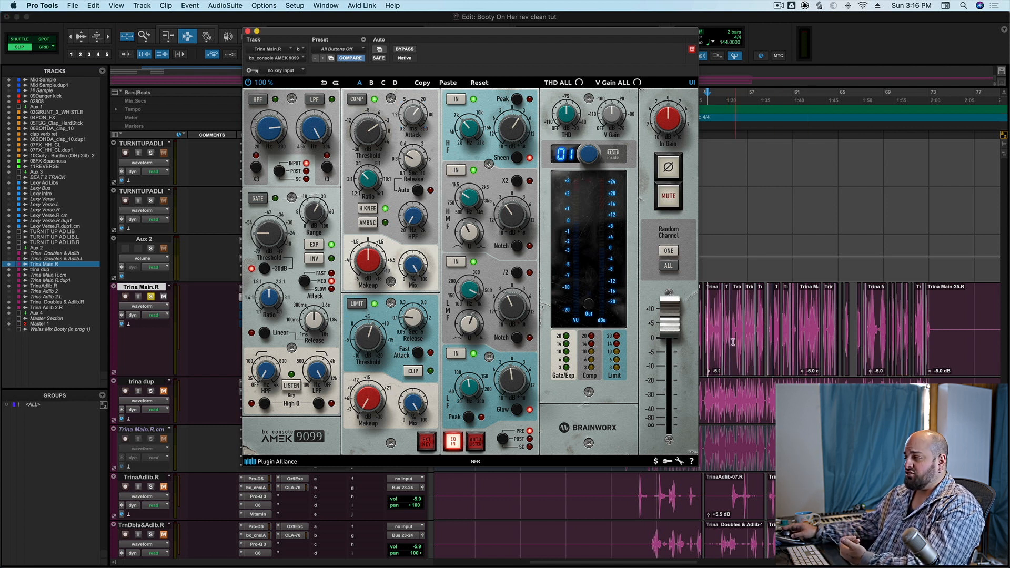
left_click(704, 332)
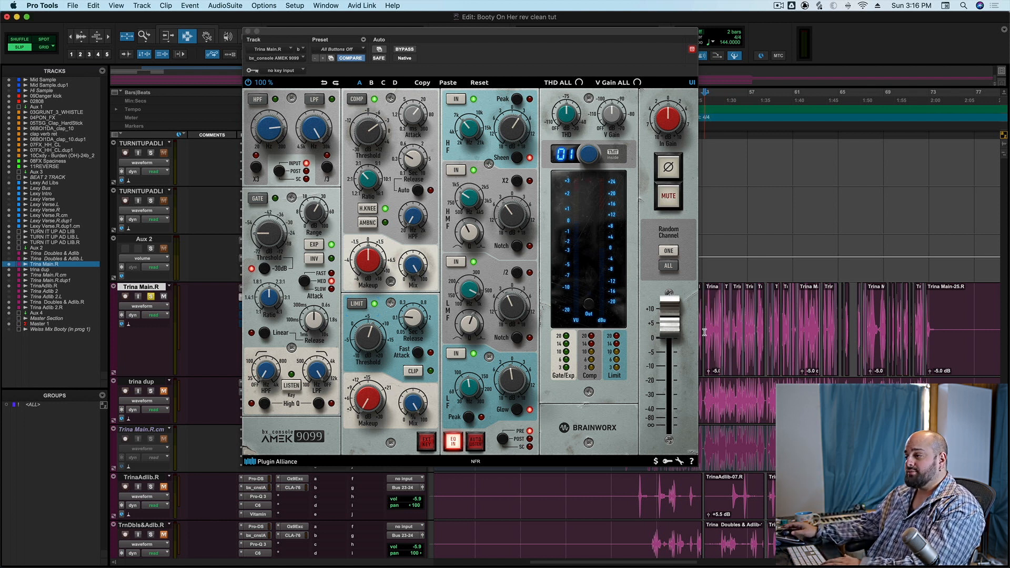
key("space")
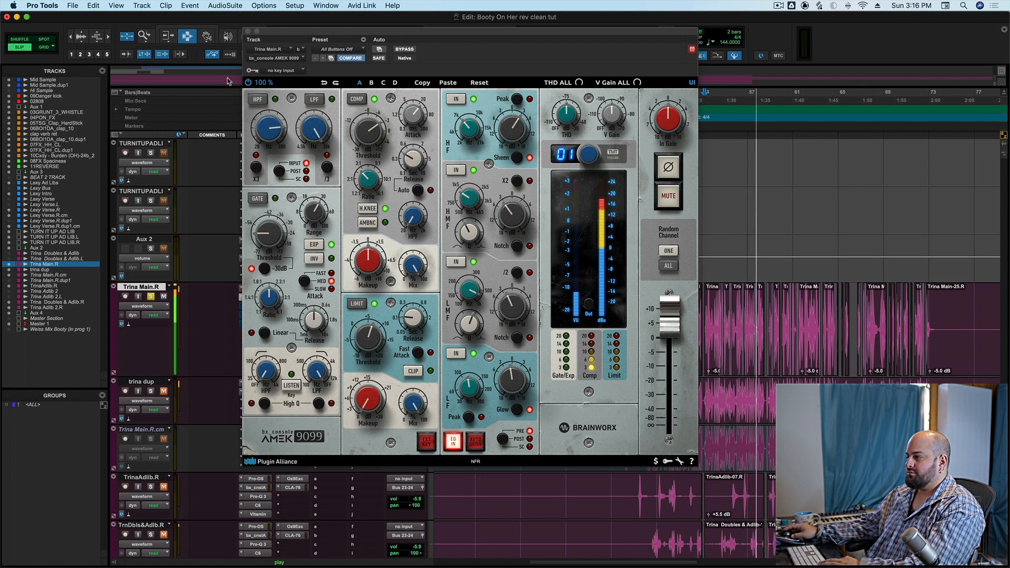
left_click(257, 99)
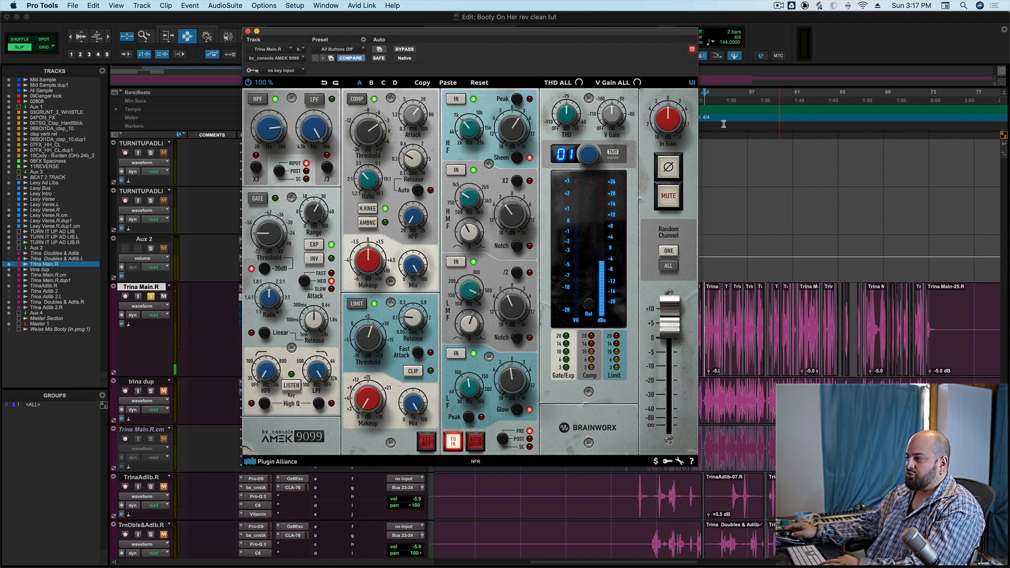
key("space")
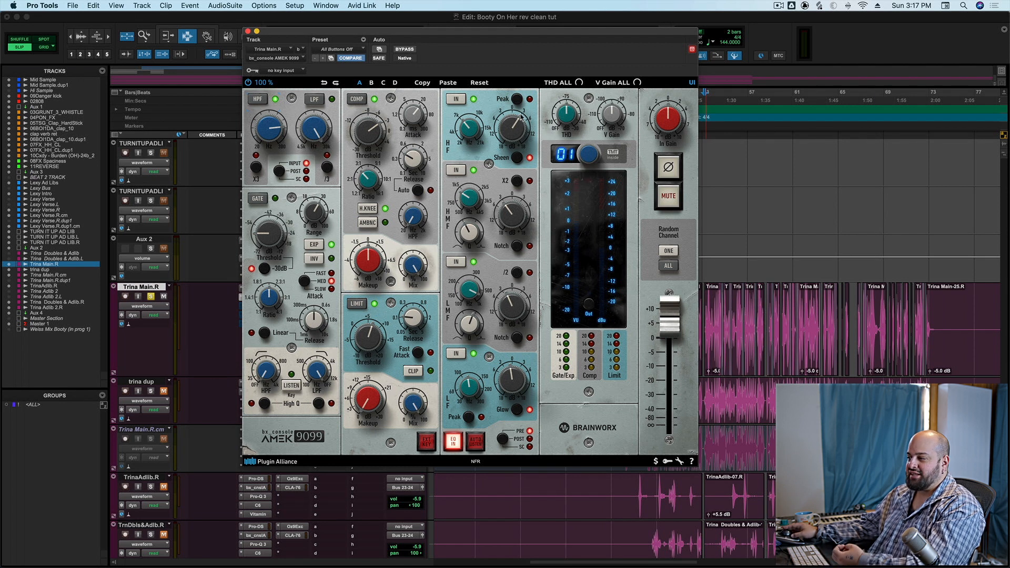
left_click(248, 31)
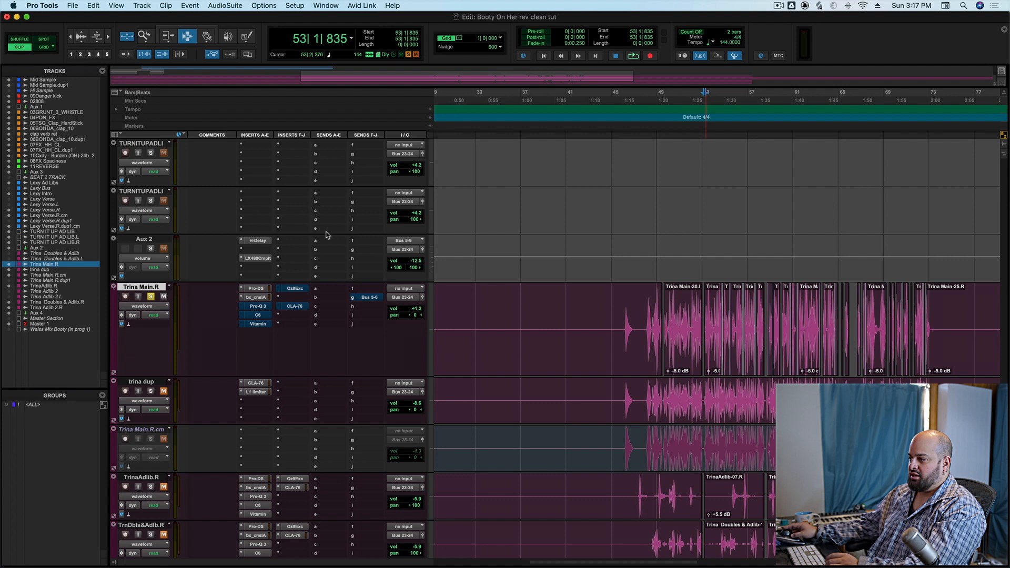
- Take Pro-Q 3 on Trina Main.R out of bypass, audition the vocal through it, and return the cursor to bar 48
left_click(259, 307)
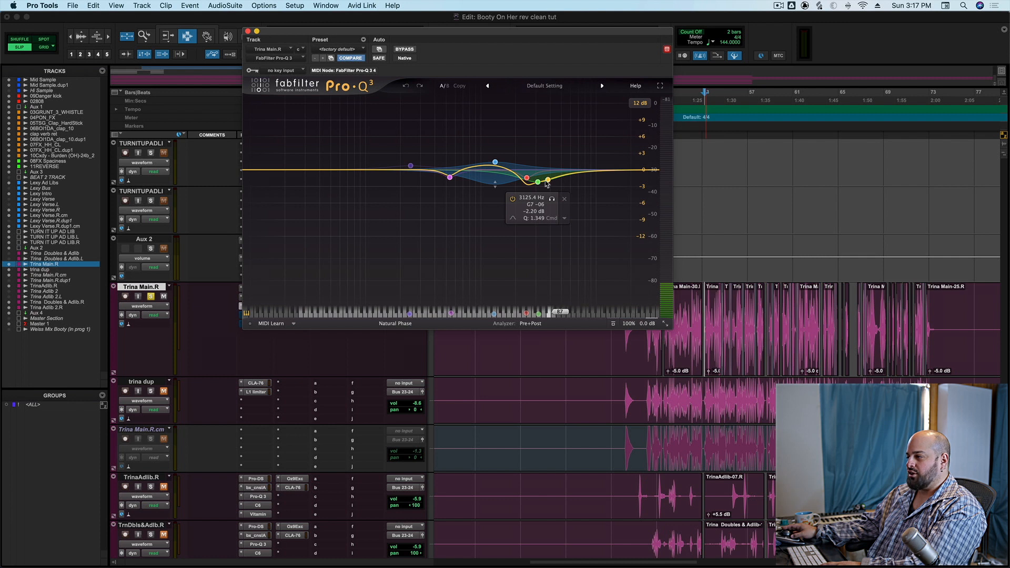
key("space")
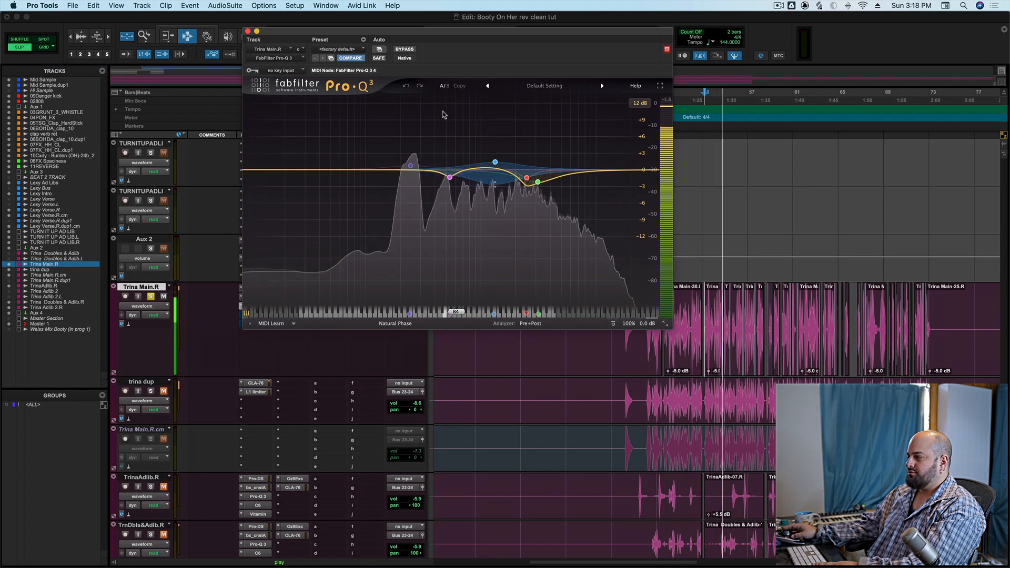
left_click(246, 31)
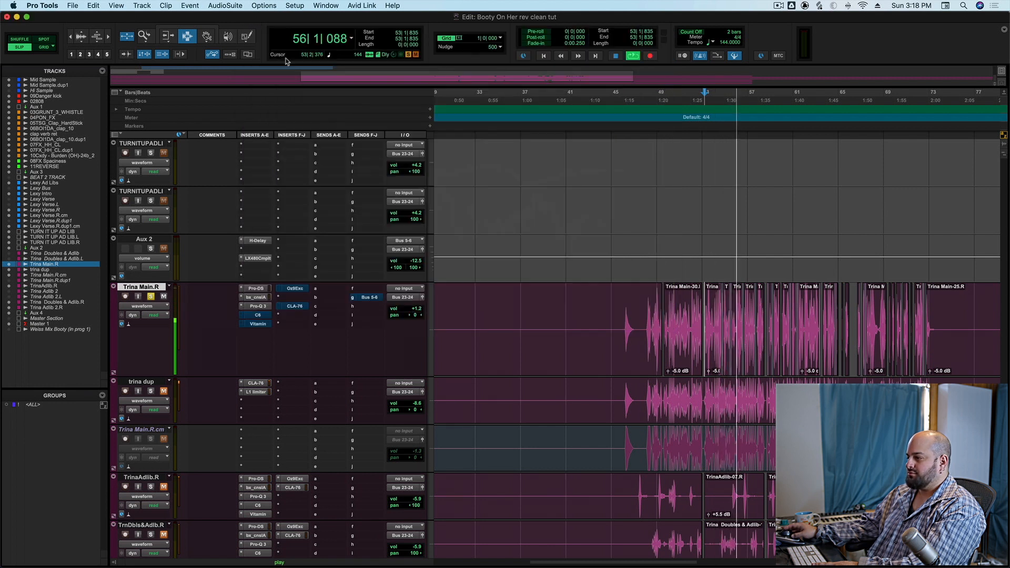
left_click(646, 314)
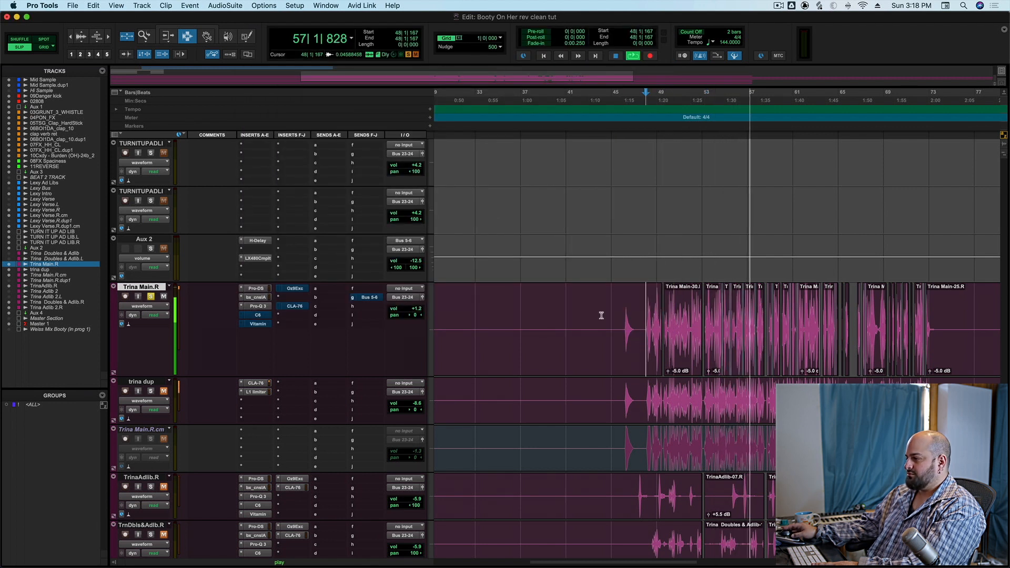
key("space")
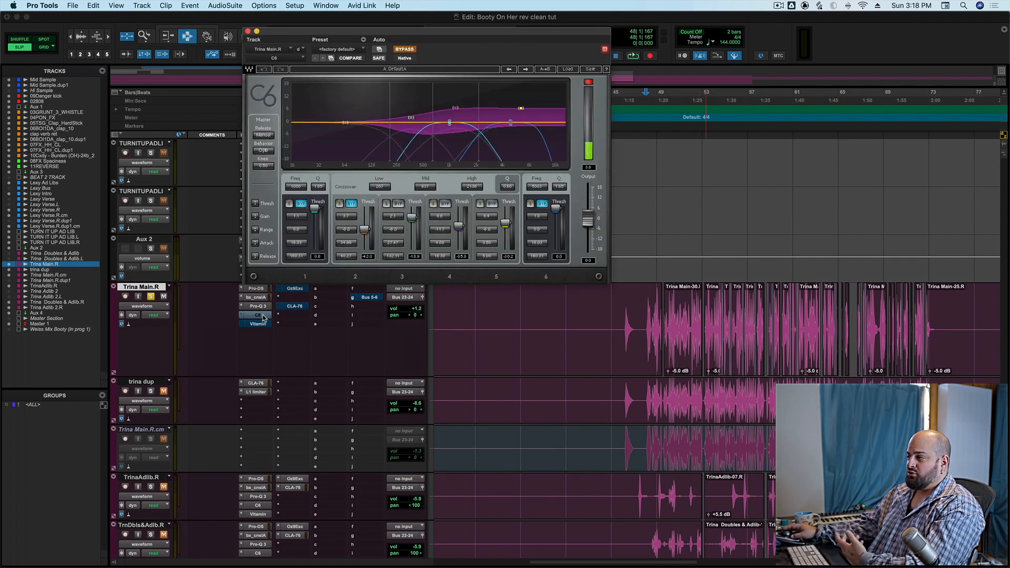
- Take the C6 multiband compressor on Trina Main.R out of bypass, play the vocal from bar 48, and close the plug-in
left_click(258, 315)
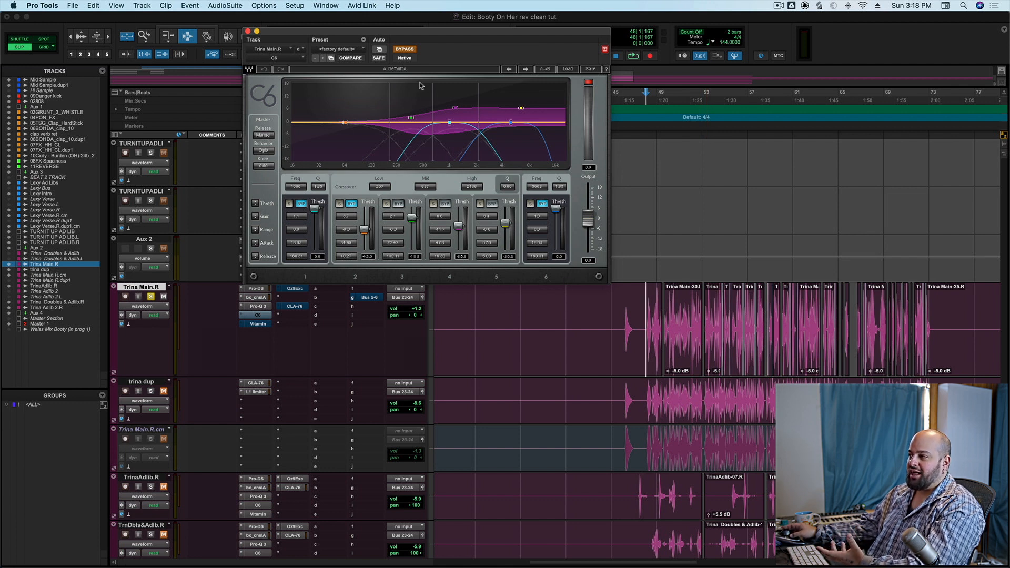
left_click(408, 51)
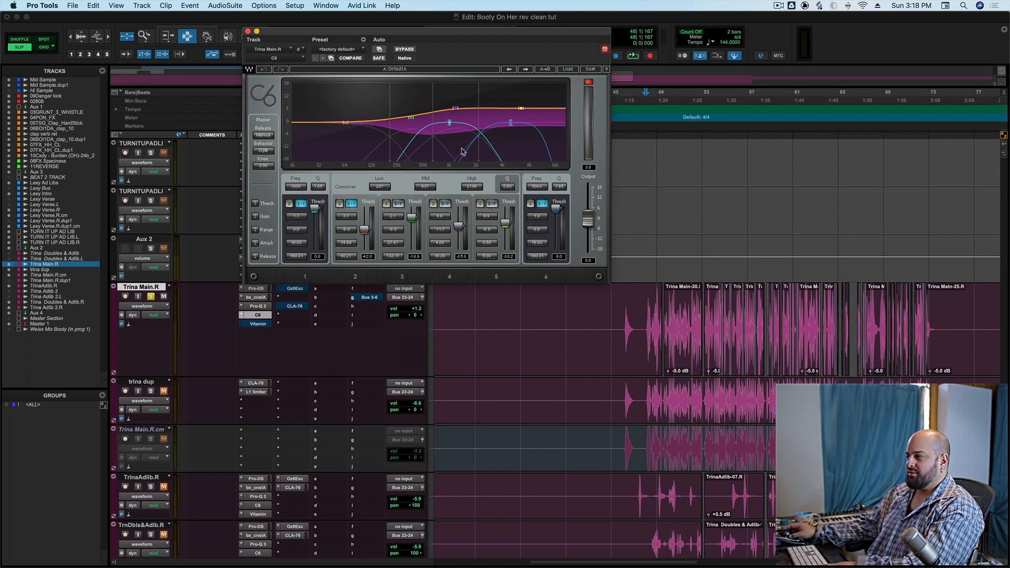
key("space")
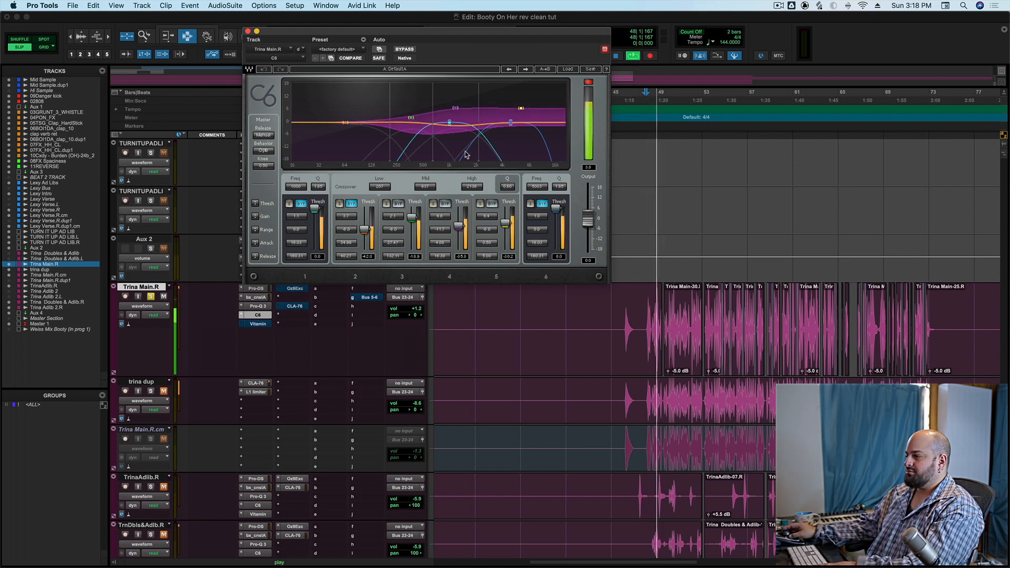
key("space")
left_click(247, 31)
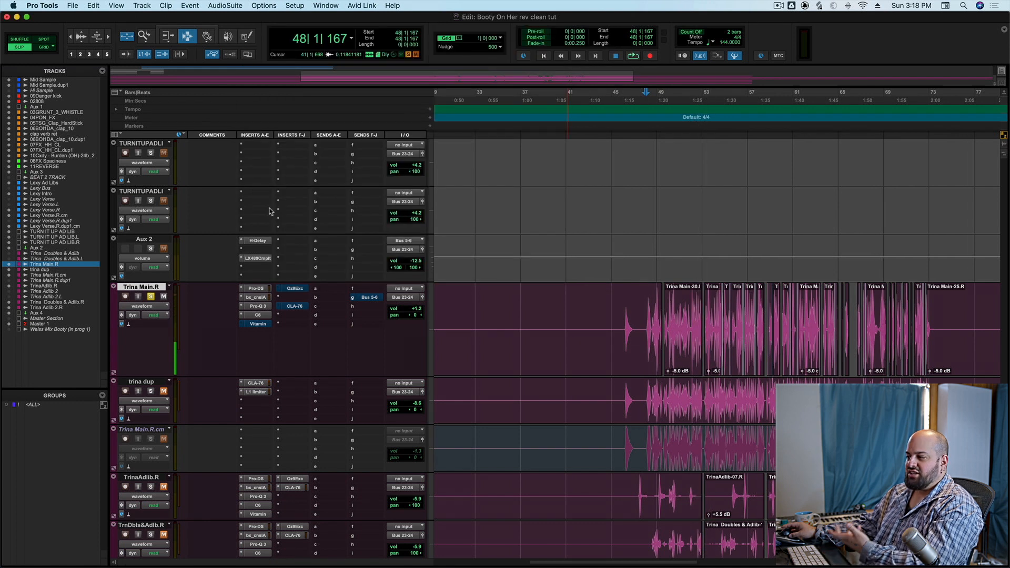
- Take Vitamin on Trina Main.R out of bypass, audition the soloed vocal from bar 48, and close the plug-in
left_click(258, 324)
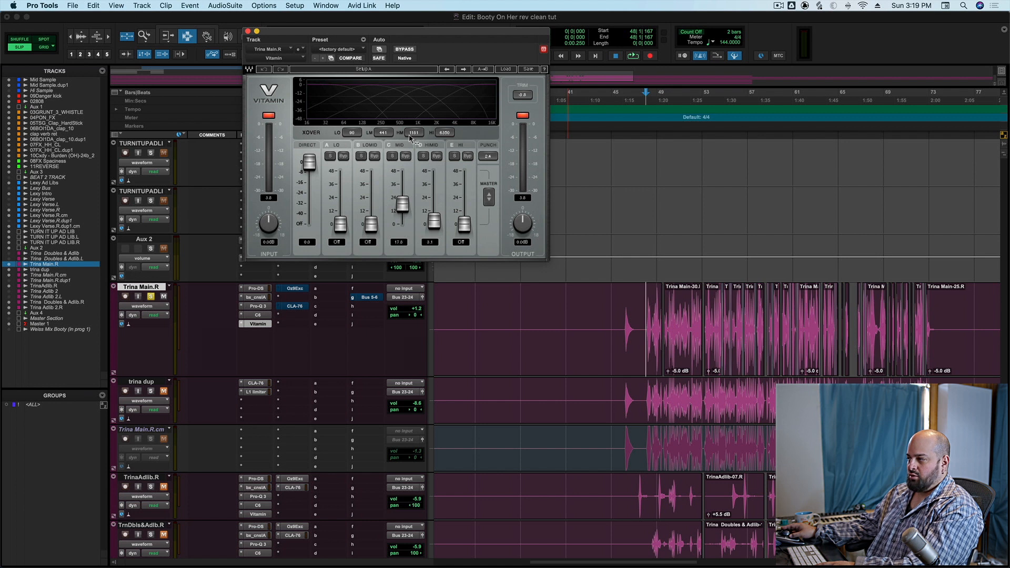
key("space")
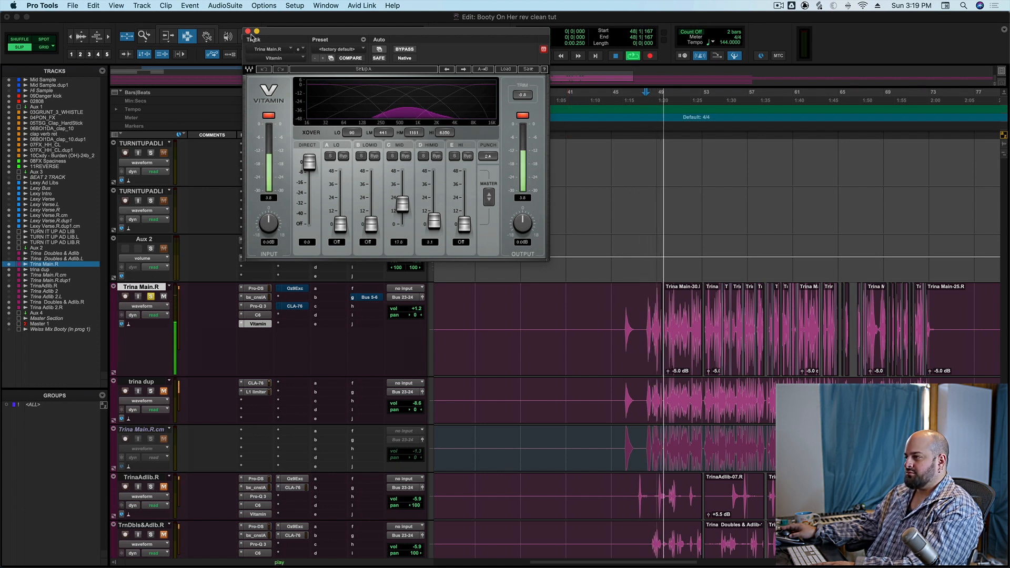
left_click(248, 31)
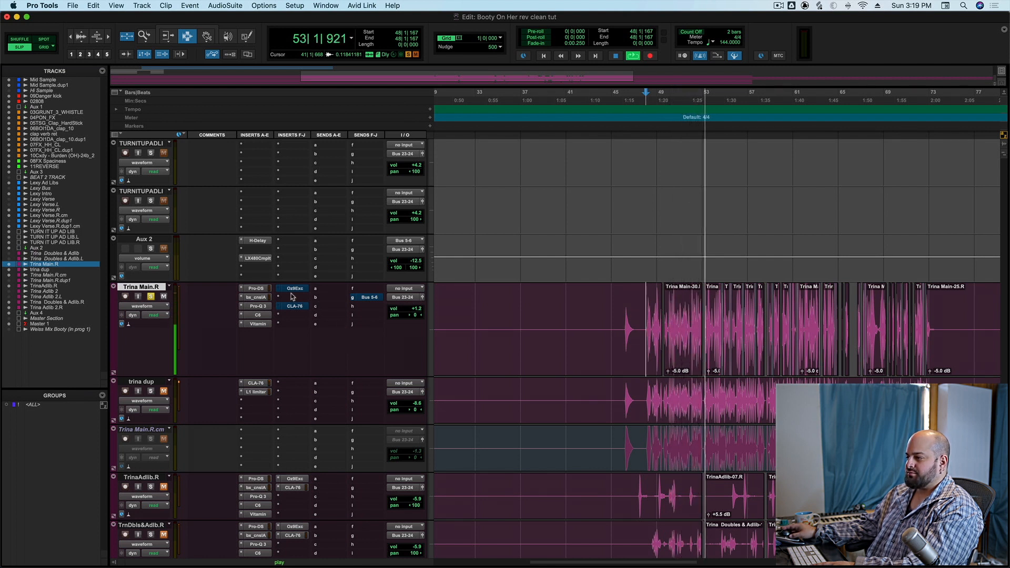
key("space")
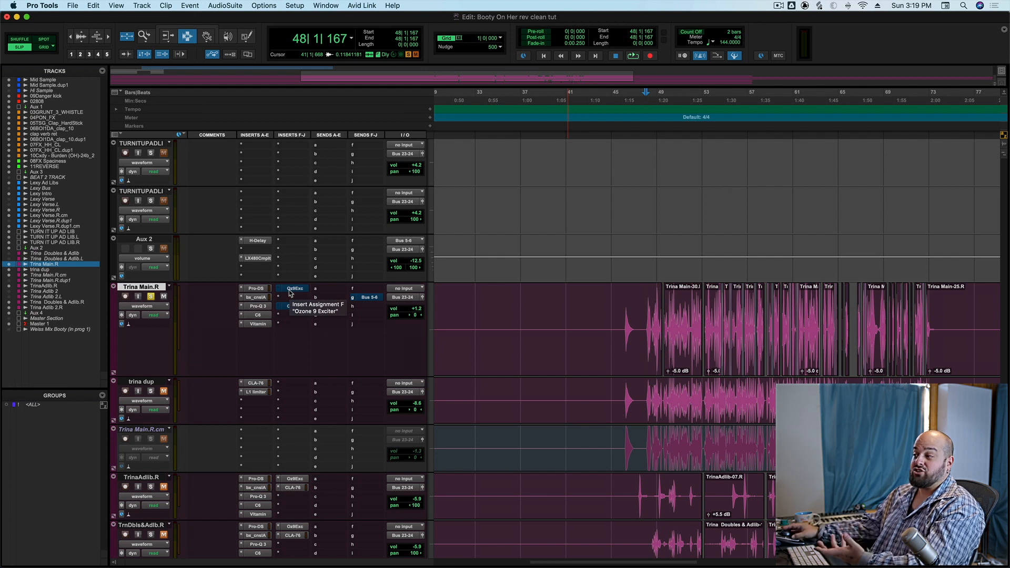
- Take Ozone 9 Exciter on Trina Main.R out of bypass, audition the vocal with it, and close the plug-in
left_click(290, 289)
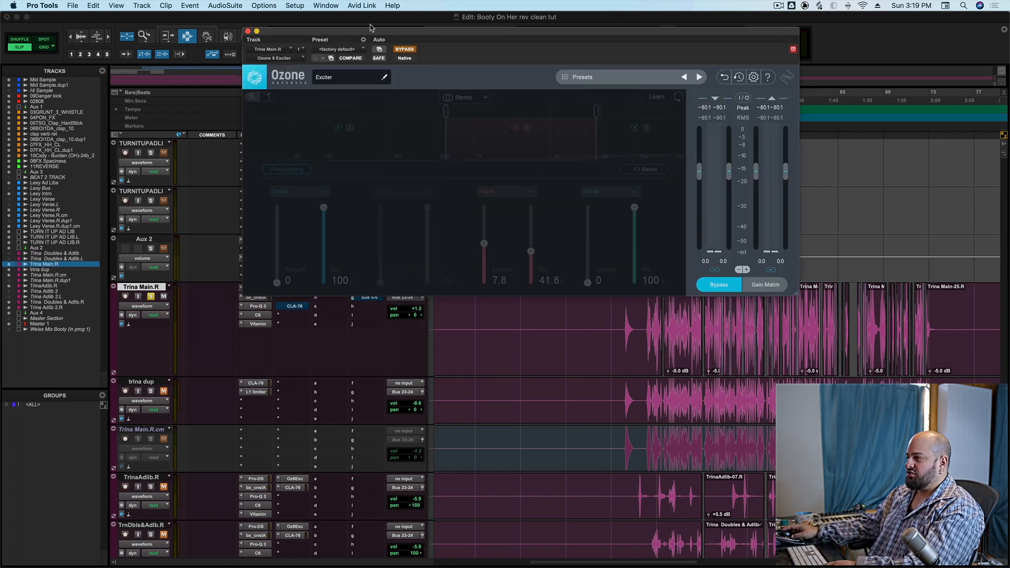
left_click(397, 50)
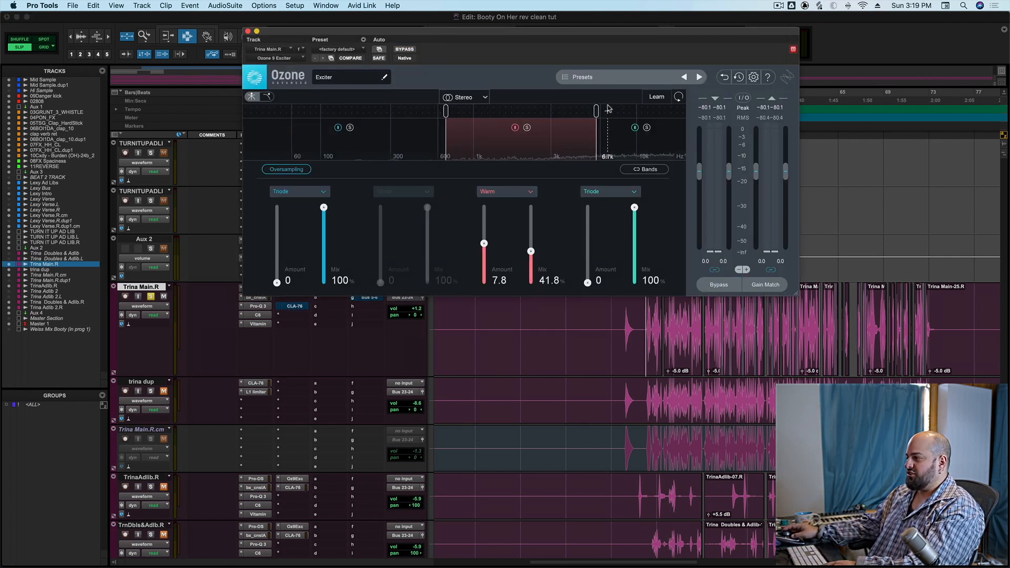
key("space")
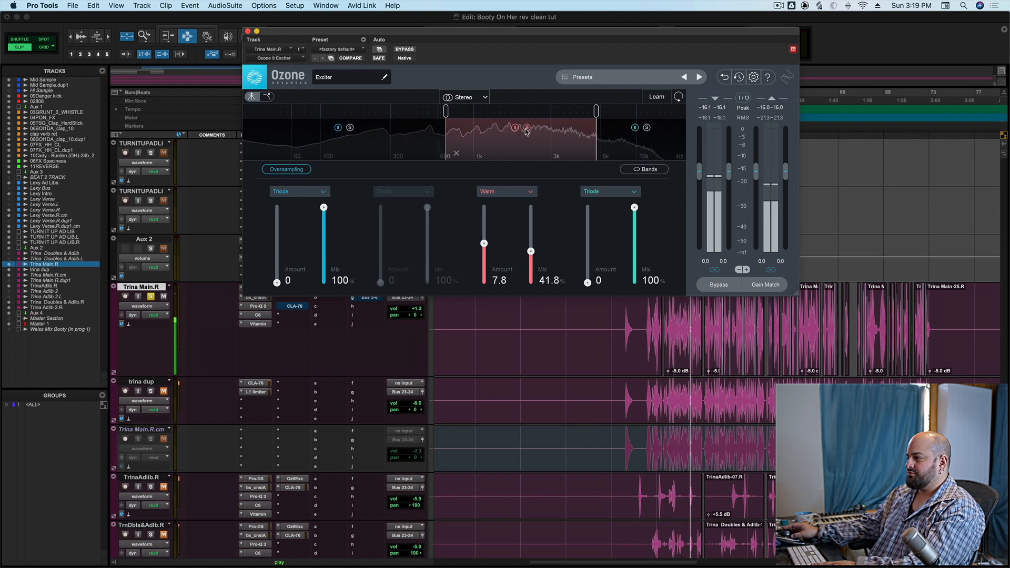
left_click(248, 32)
key("space")
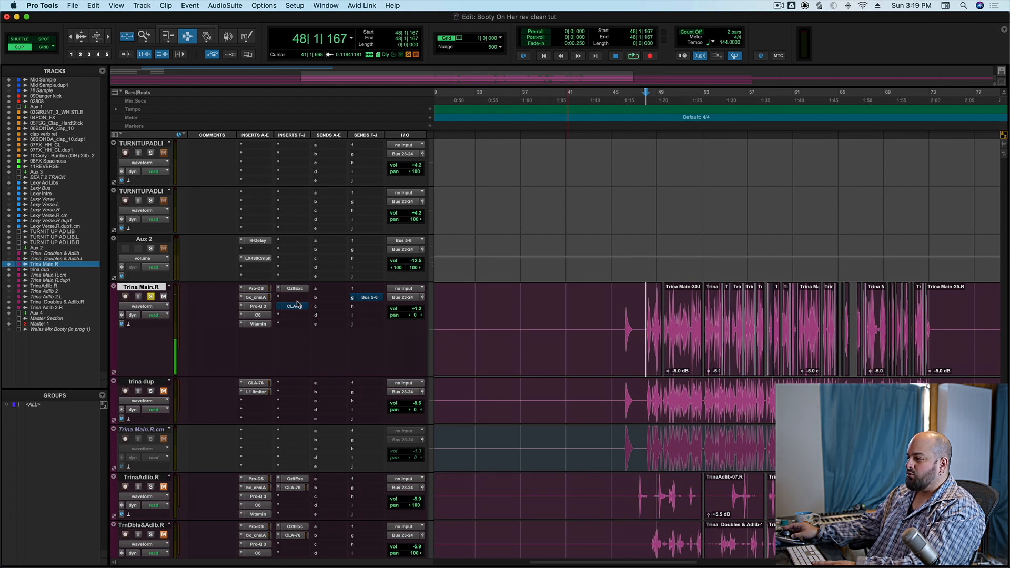
- Take the CLA-76 compressor on Trina Main.R out of bypass, audition the full insert chain, and close the plug-in
left_click(296, 306)
left_click(405, 49)
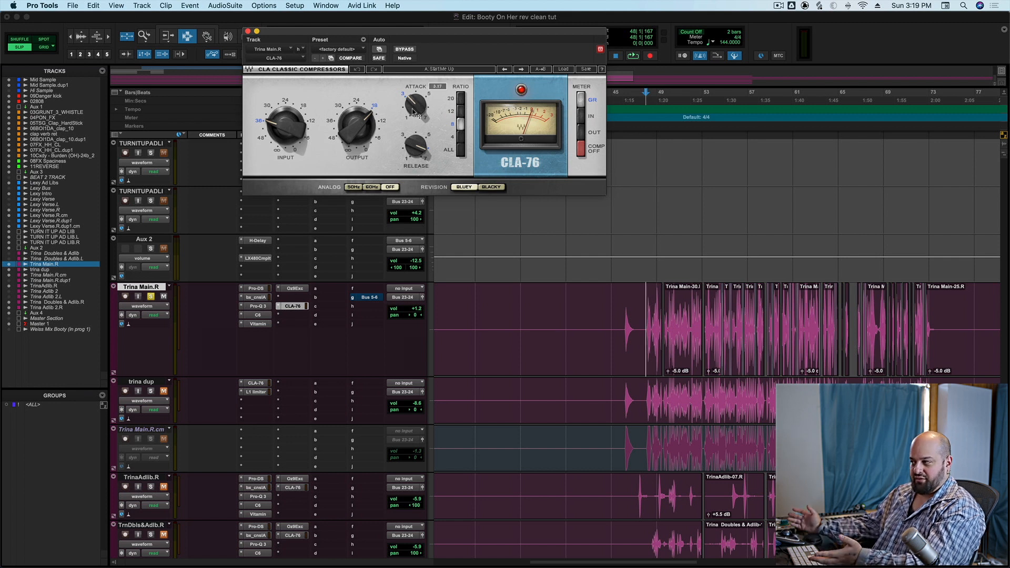
key("space")
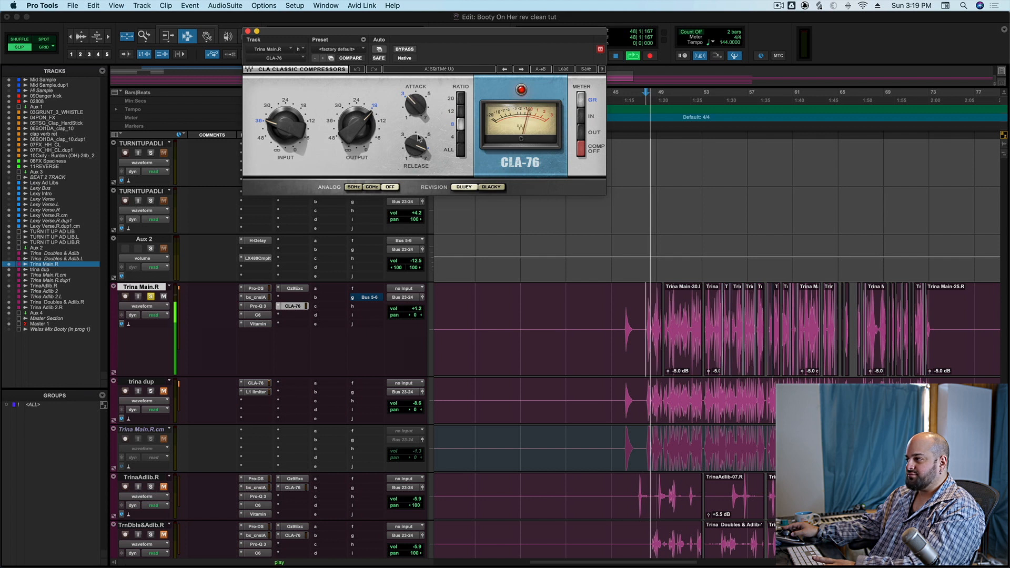
left_click(248, 31)
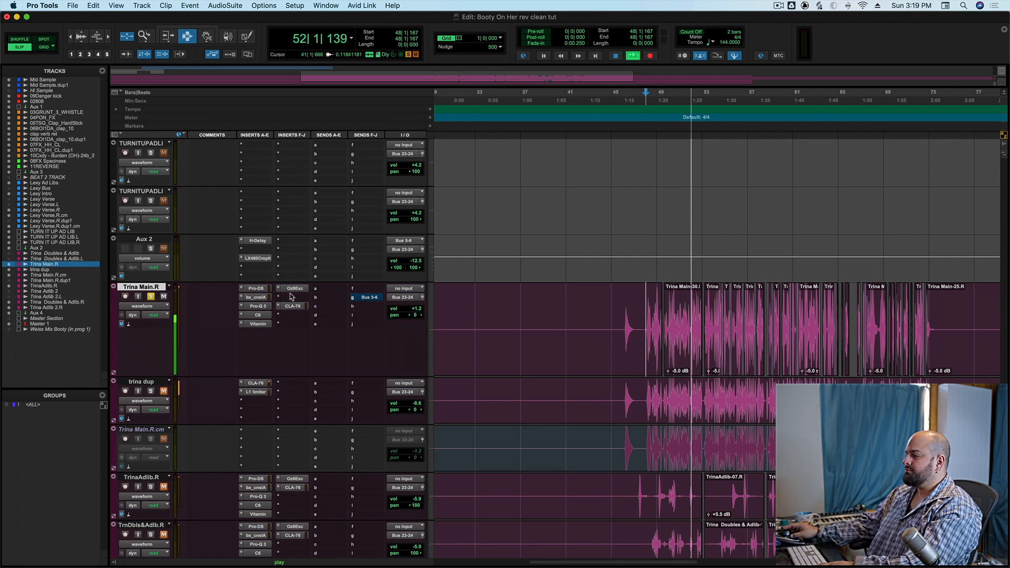
key("space")
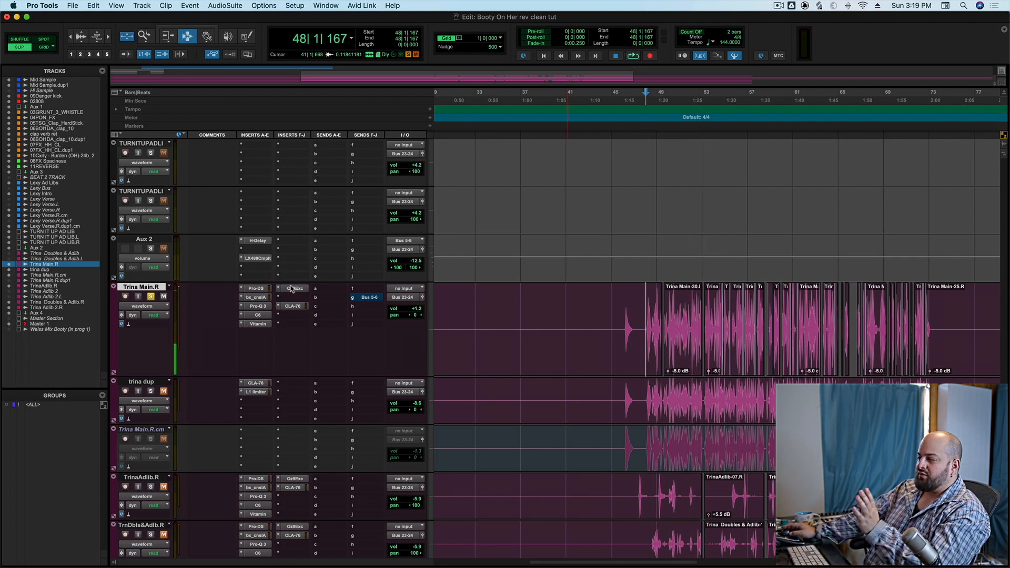
- Reopen AMEK 9099 on Trina Main.R to review its settings, and close it again
left_click(256, 298)
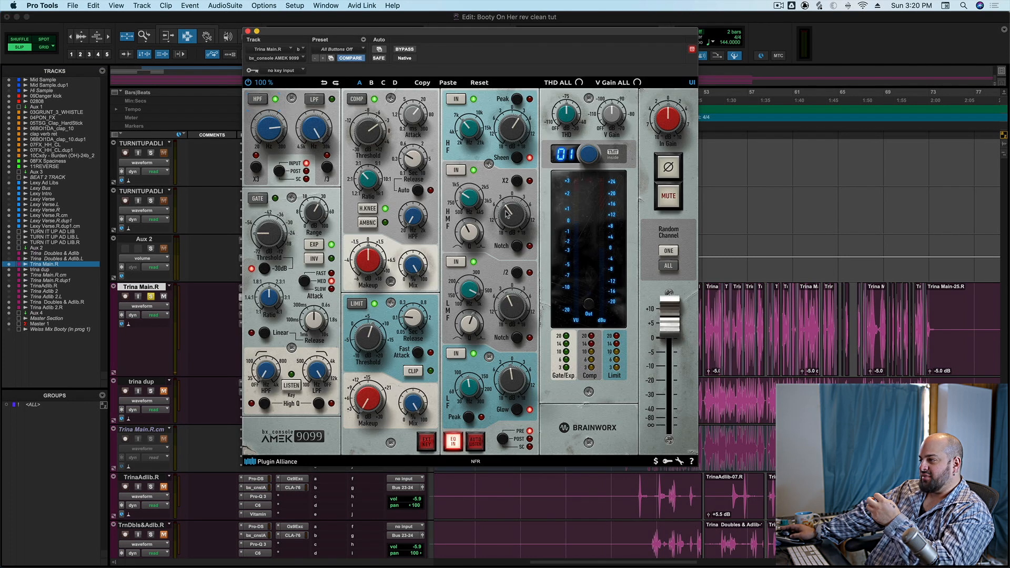
left_click(248, 31)
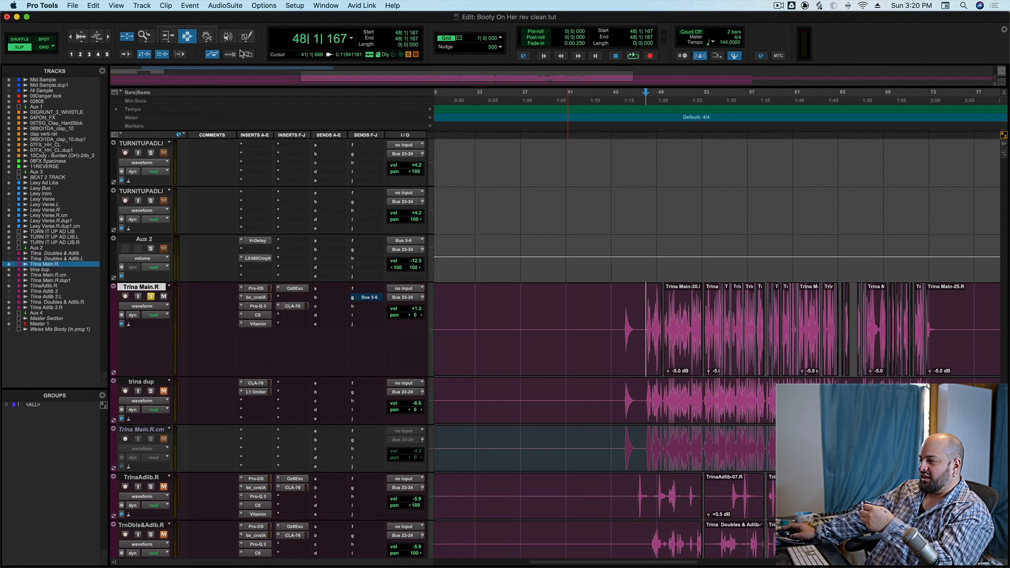
left_click(257, 298)
left_click(248, 31)
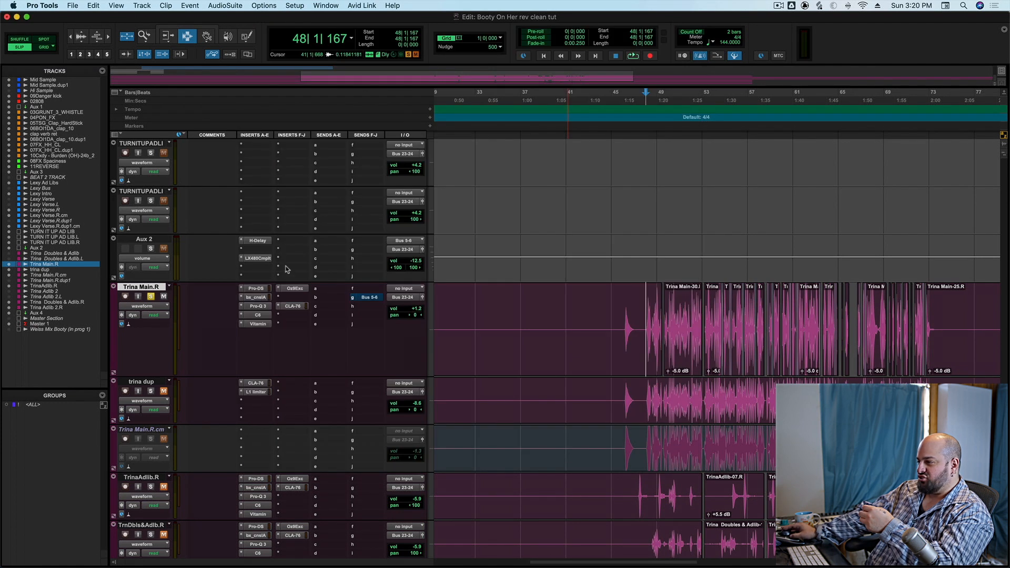
- Reopen Pro-Q 3 and Vitamin on Trina Main.R in turn to review their settings, closing each one
left_click(258, 306)
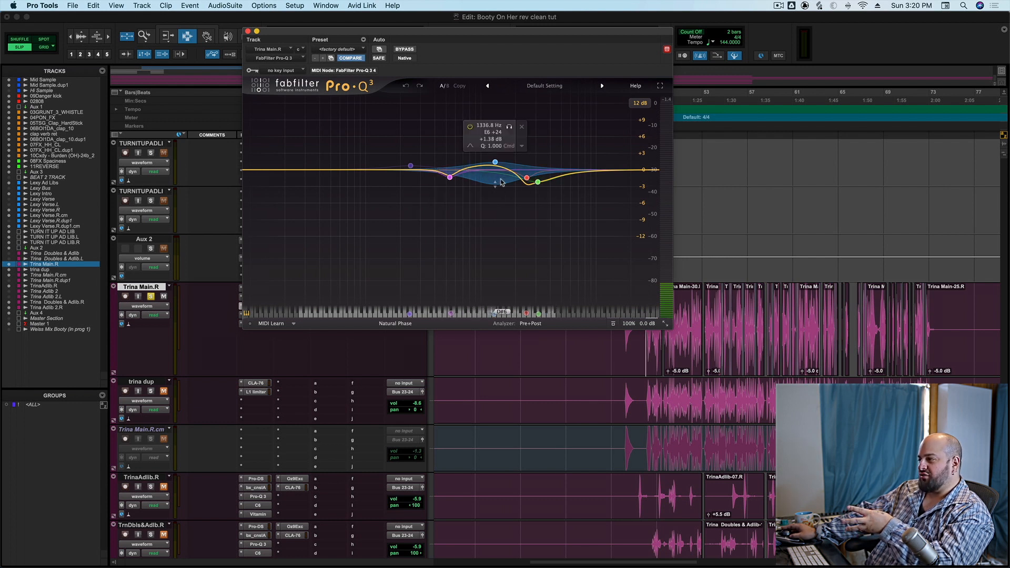
left_click(248, 31)
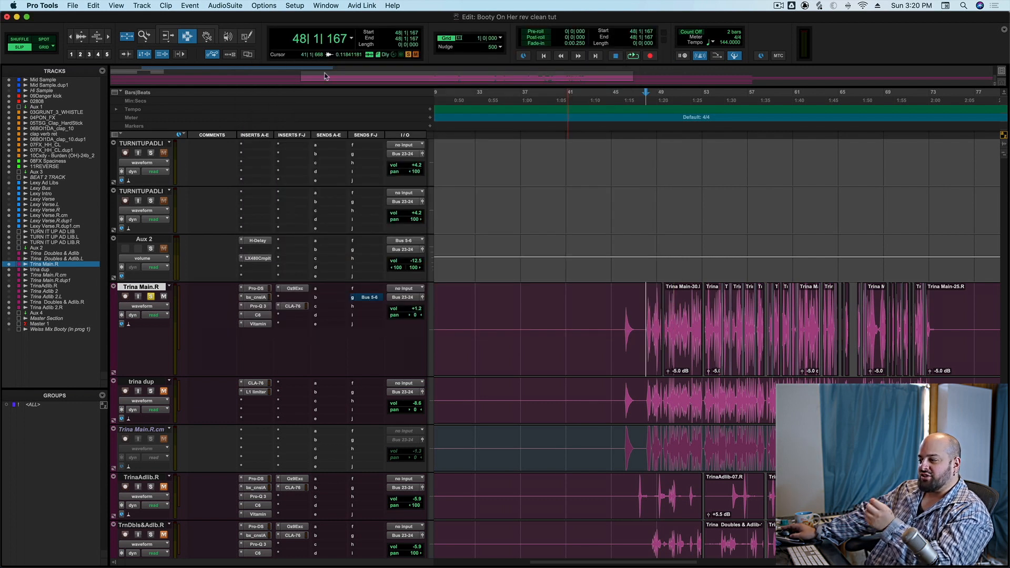
left_click(250, 325)
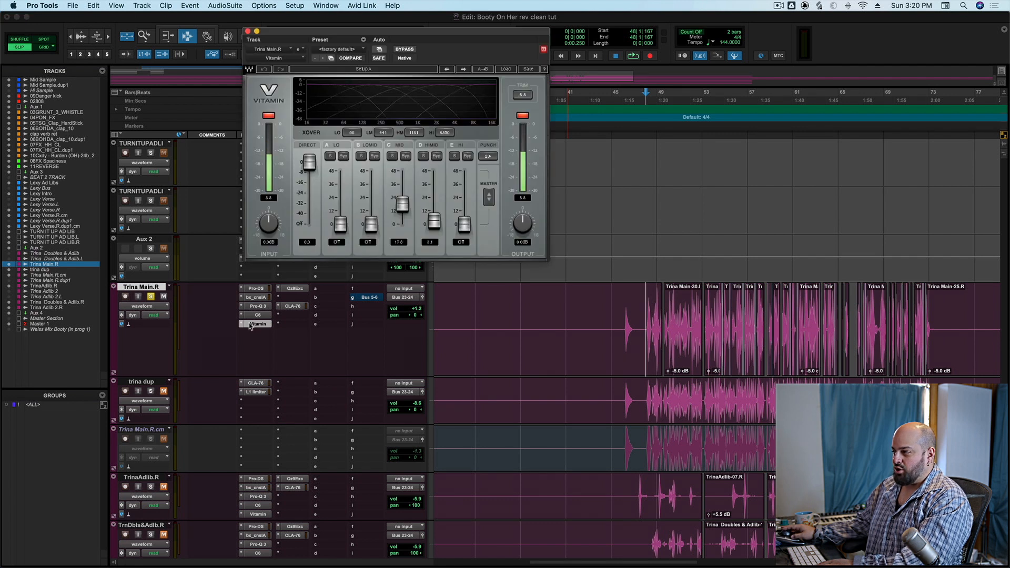
left_click(248, 31)
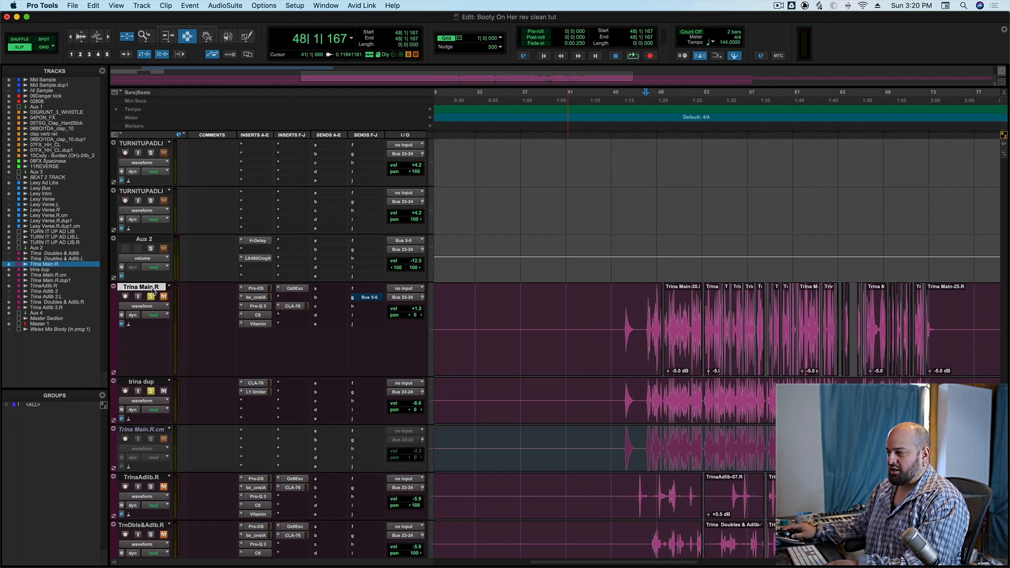
- Open the CLA-76 and L1 limiter on trina dup and place their windows side by side for review
left_click(255, 383)
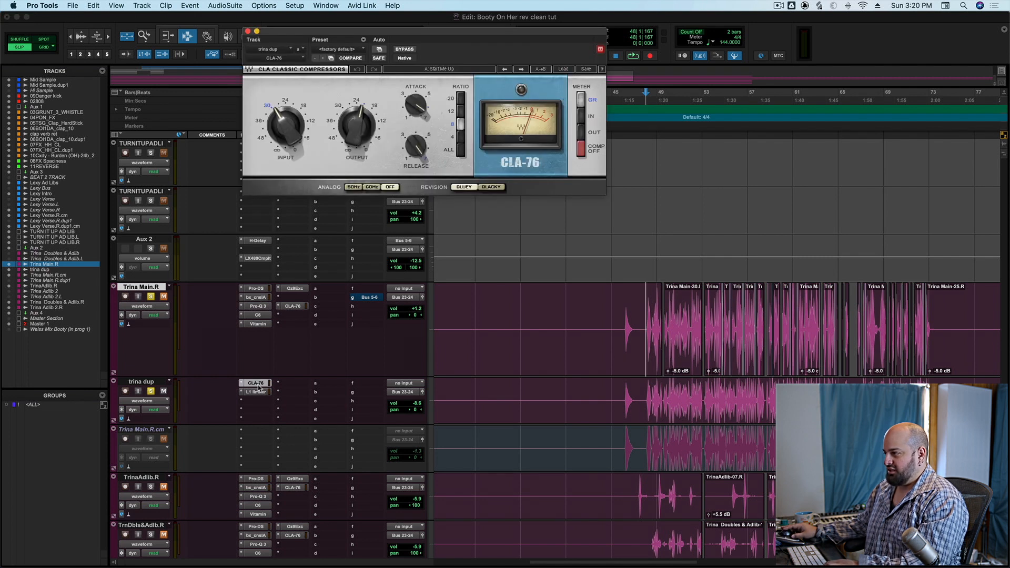
left_click(255, 392)
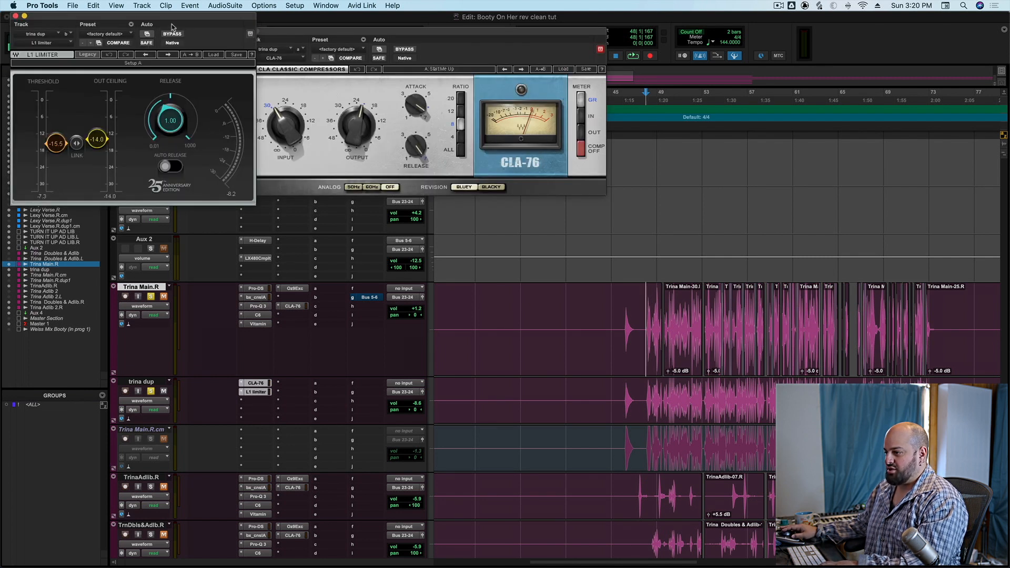
left_click_drag(169, 19, 765, 36)
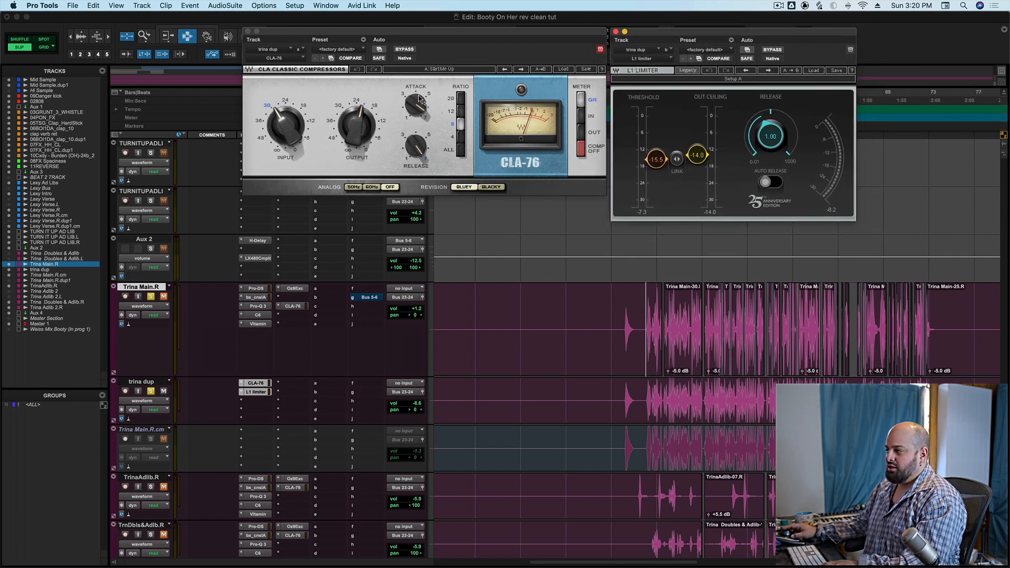
mouse_move(425, 149)
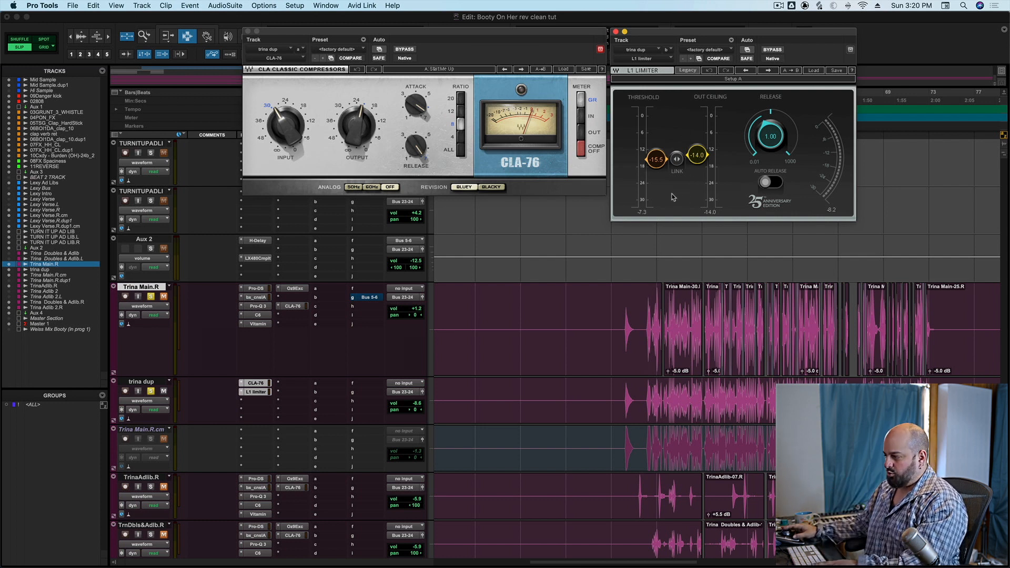
- Audition trina dup with its volume reset to 0.0 dB, stop playback, and undo the volume change
key("space")
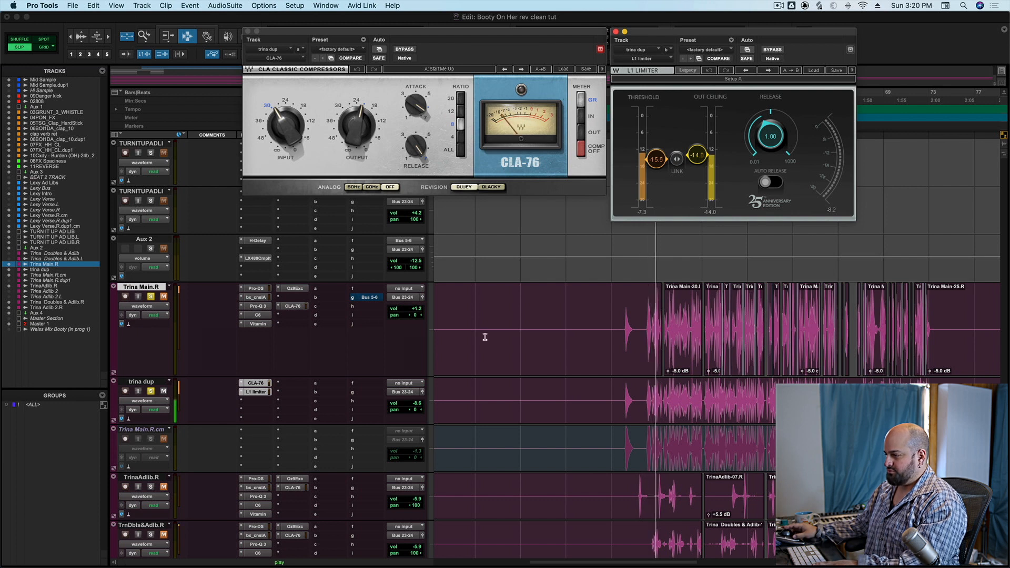
left_click(411, 406, "alt")
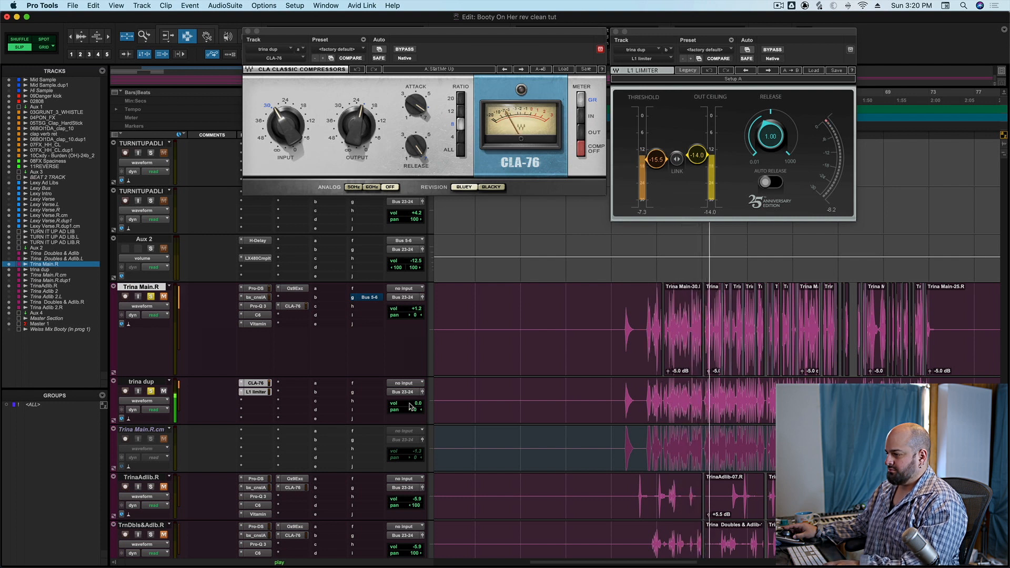
key("space")
key("super+z")
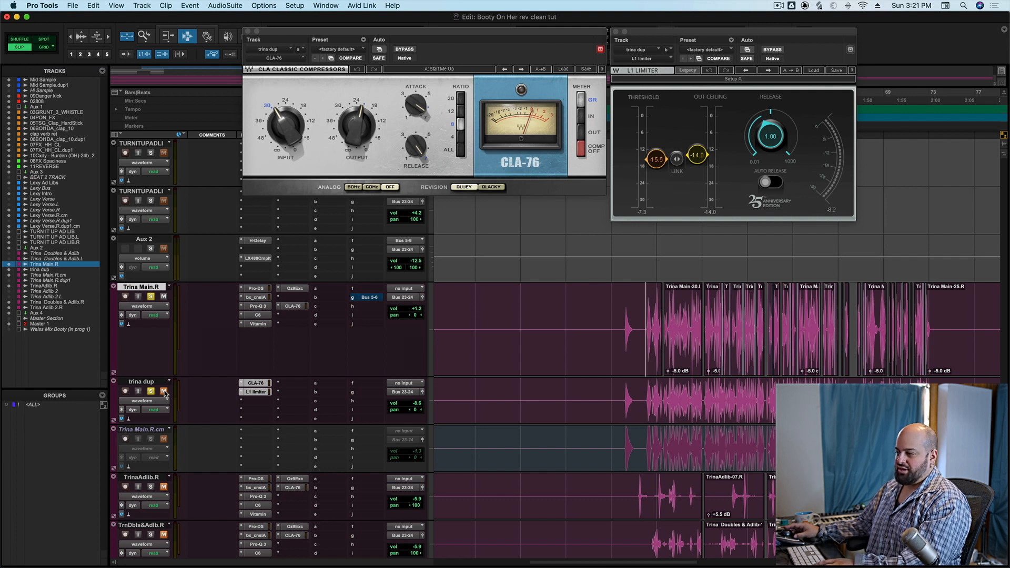
- Play Trina Main.R from bar 48 and unmute trina dup to compare the lead with and without it
key("space")
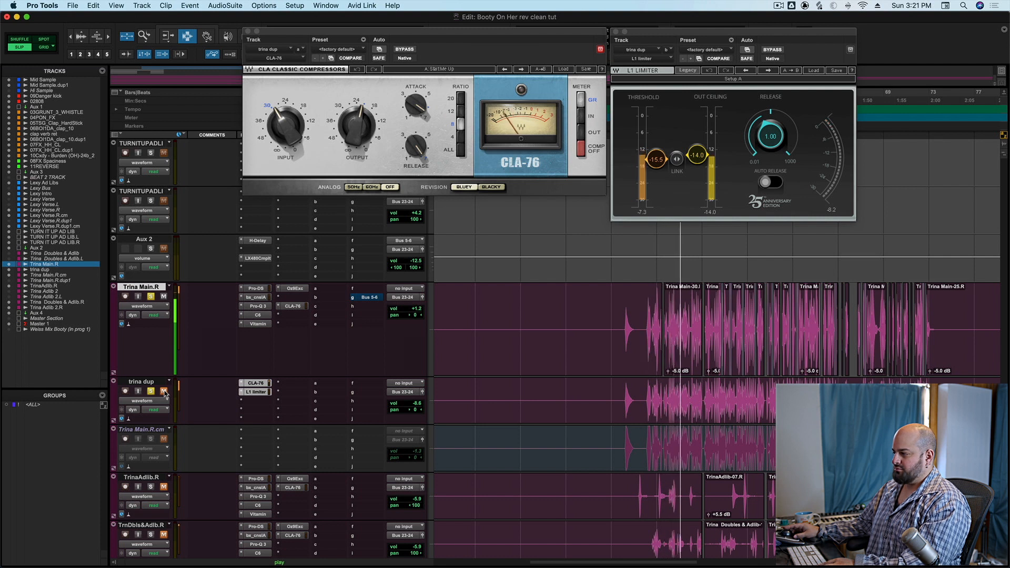
left_click(164, 391)
key("space")
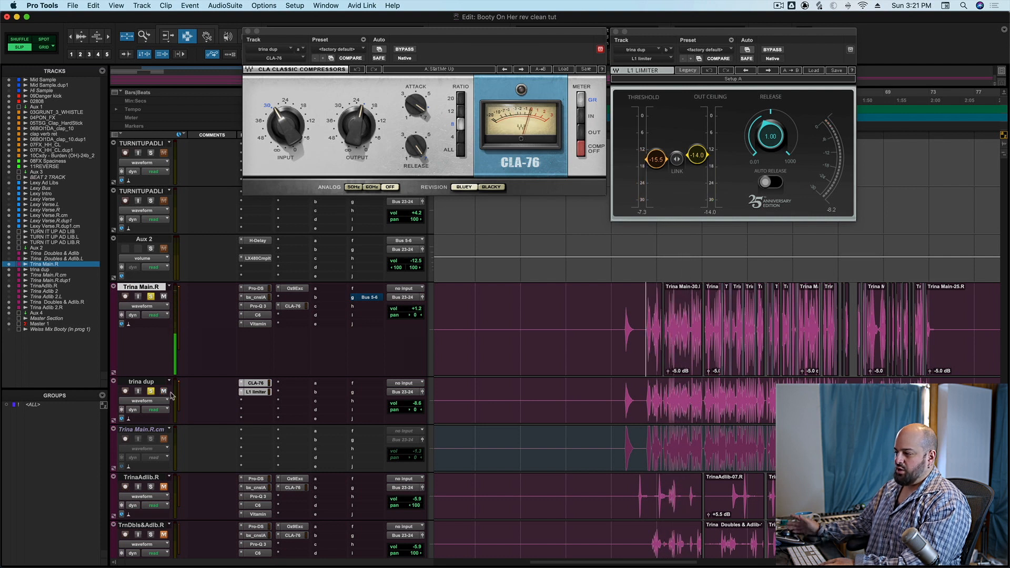
key("space")
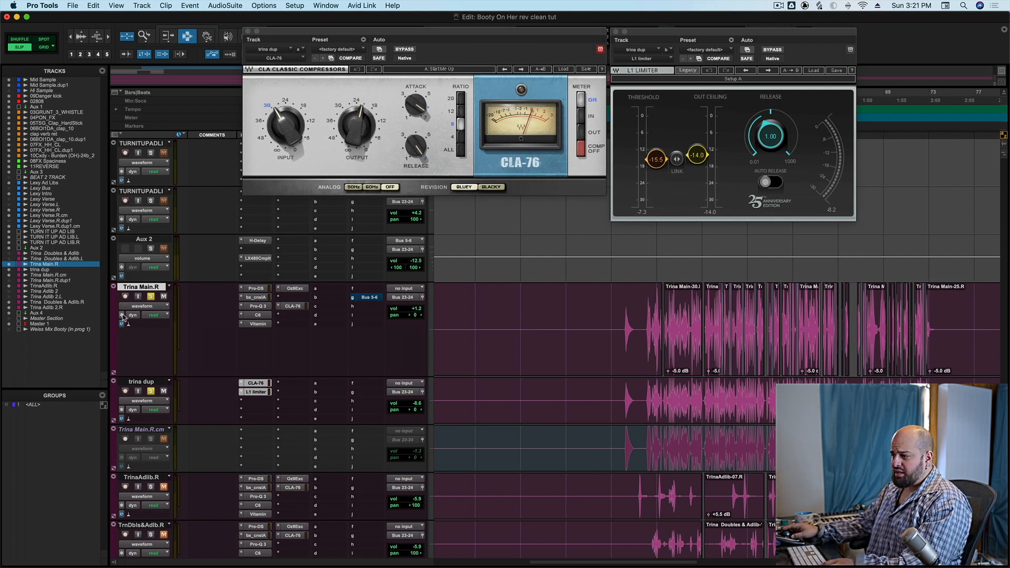
- Clear the vocal solos, audition both vocals in the full mix, and close the trina dup plug-in windows
left_click(150, 298, "alt")
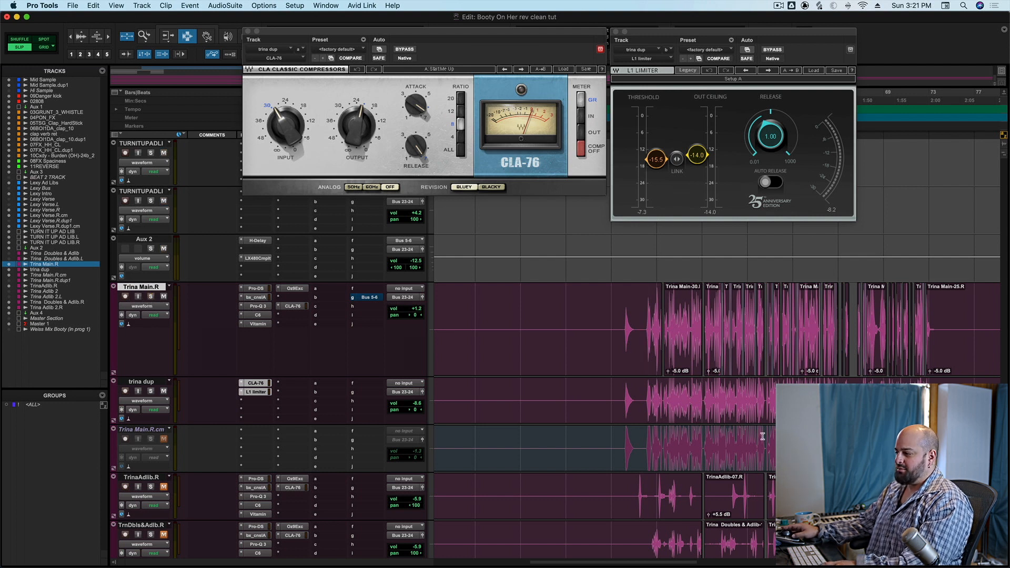
key("space")
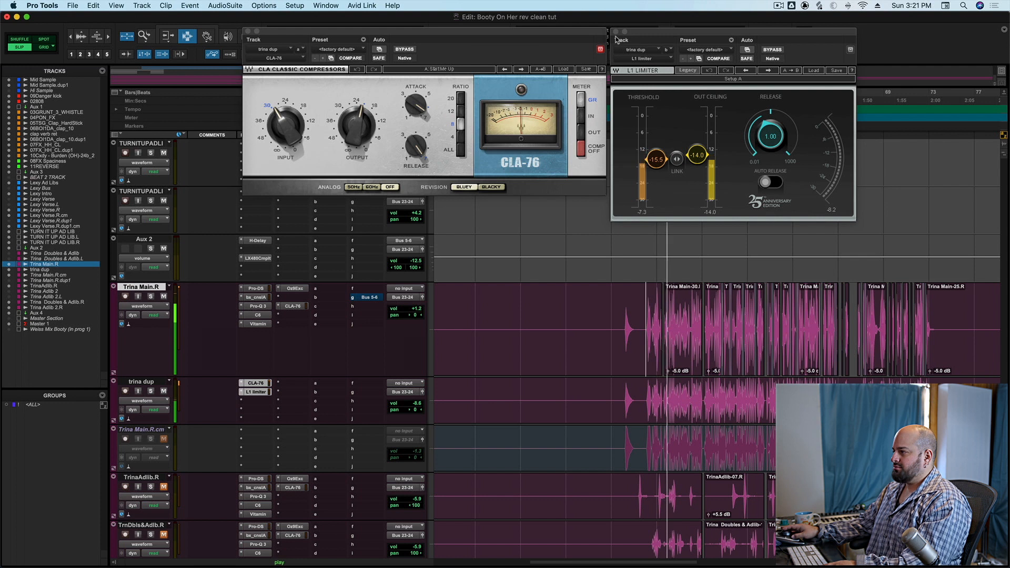
left_click(247, 32)
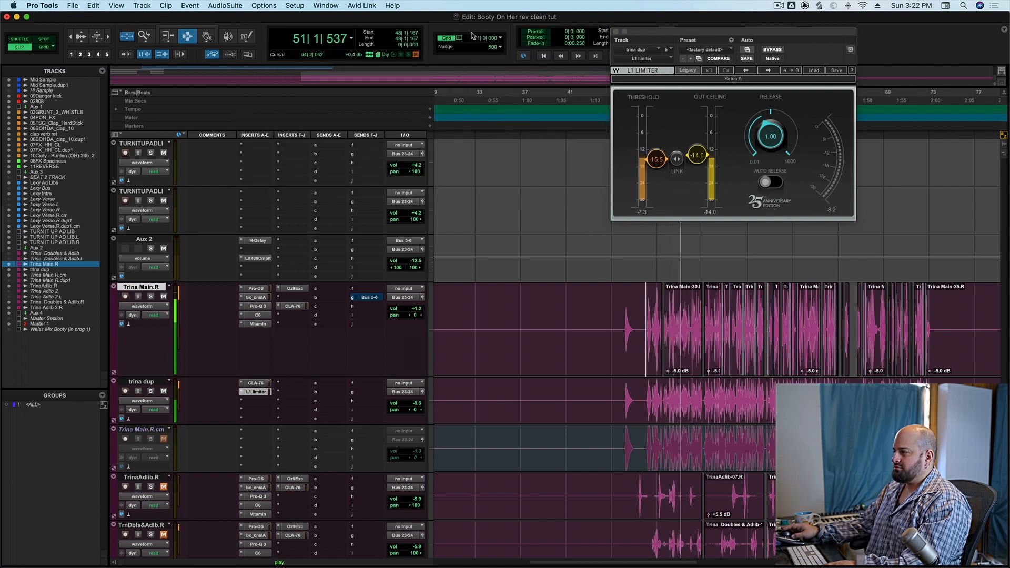
left_click(616, 32)
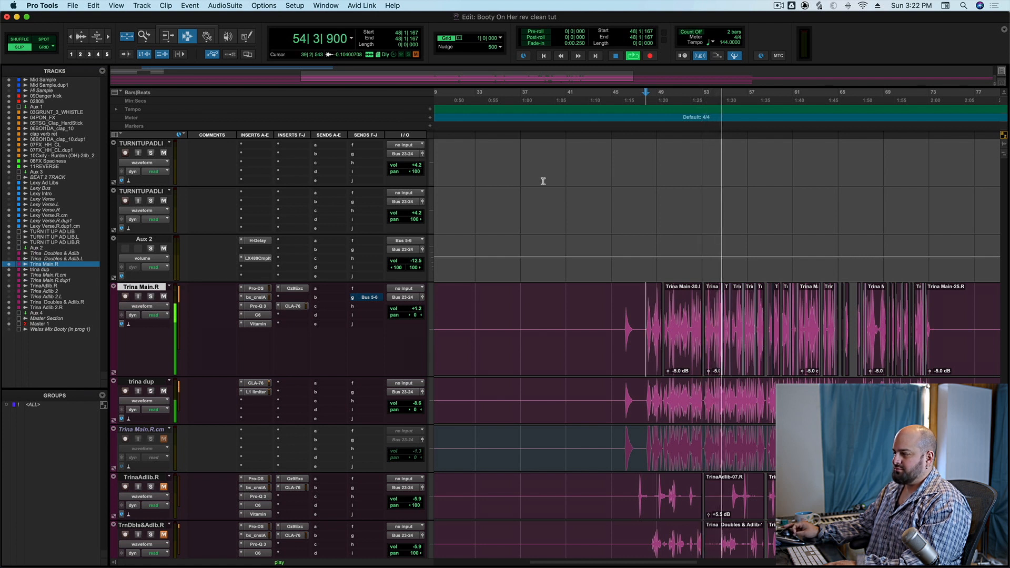
key("space")
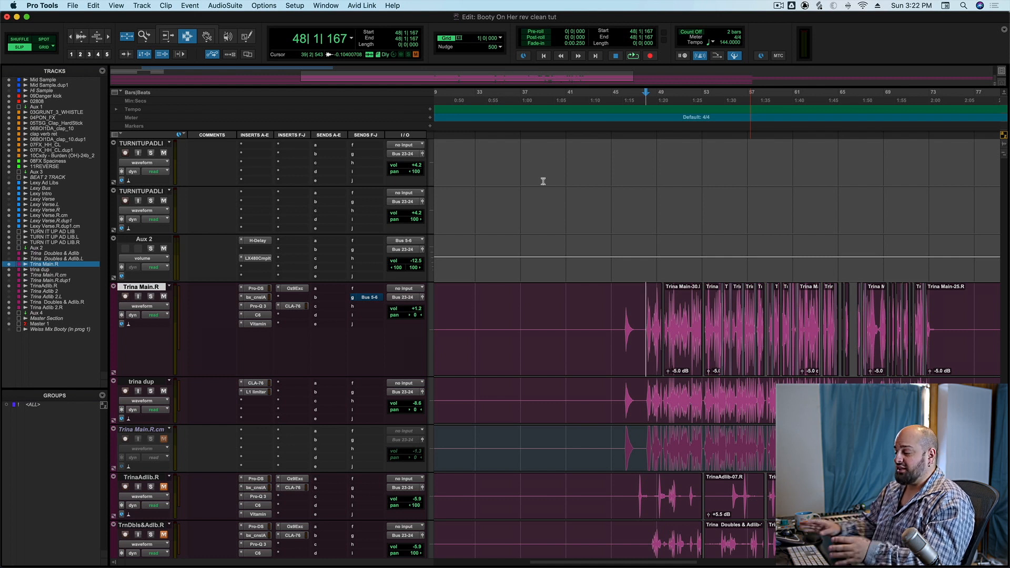
- Save the session
key("r")
key("r")
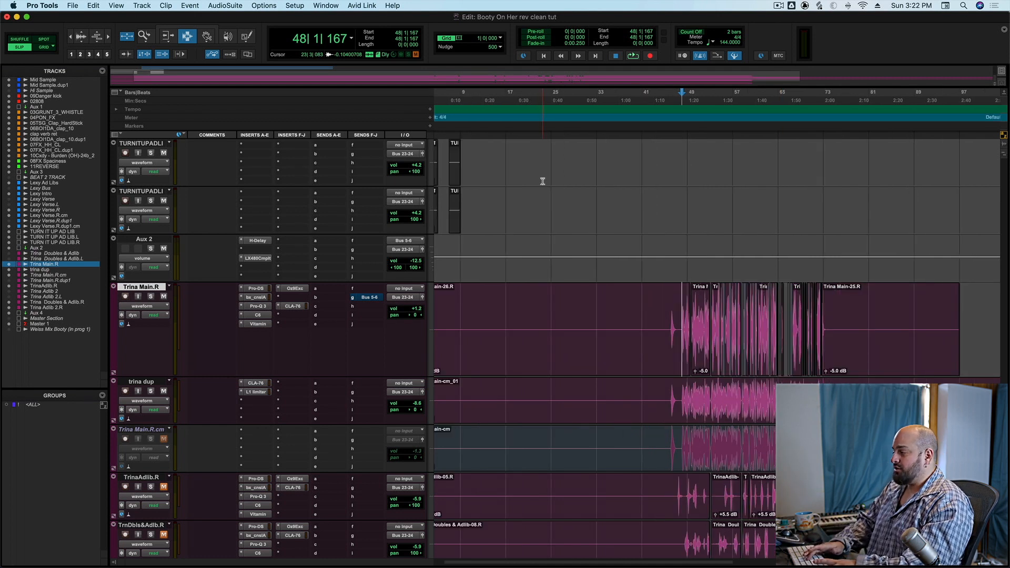
key("super+s")
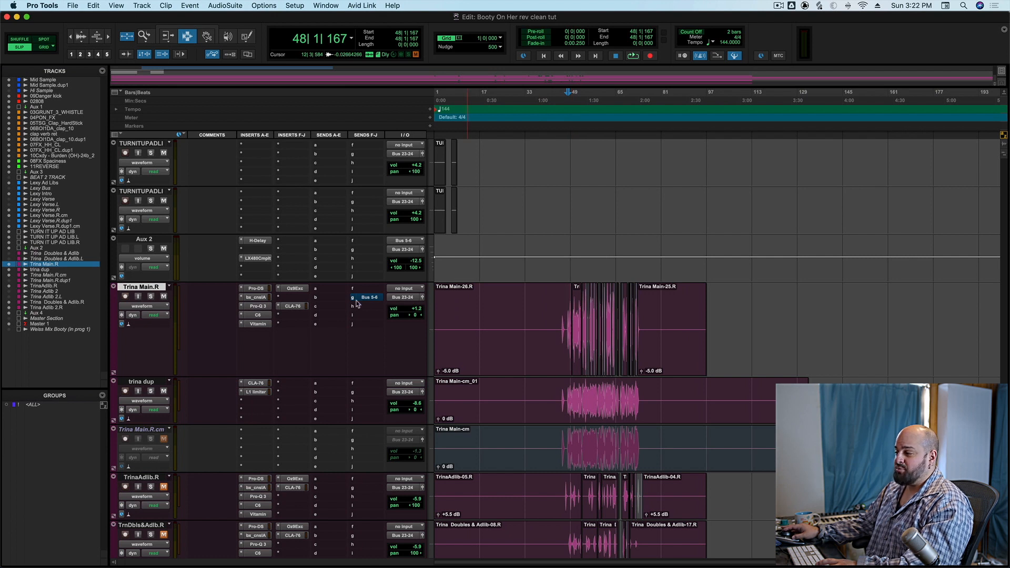
- Open H-Delay and LX480 Complete on Aux 2 to review the delay and reverb settings, and close both
left_click(257, 240)
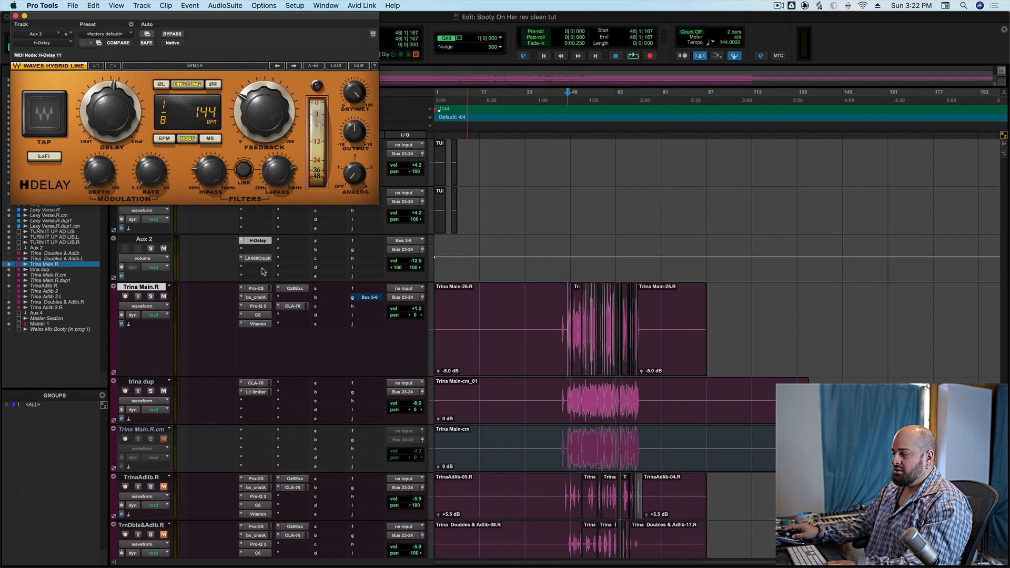
left_click(257, 260)
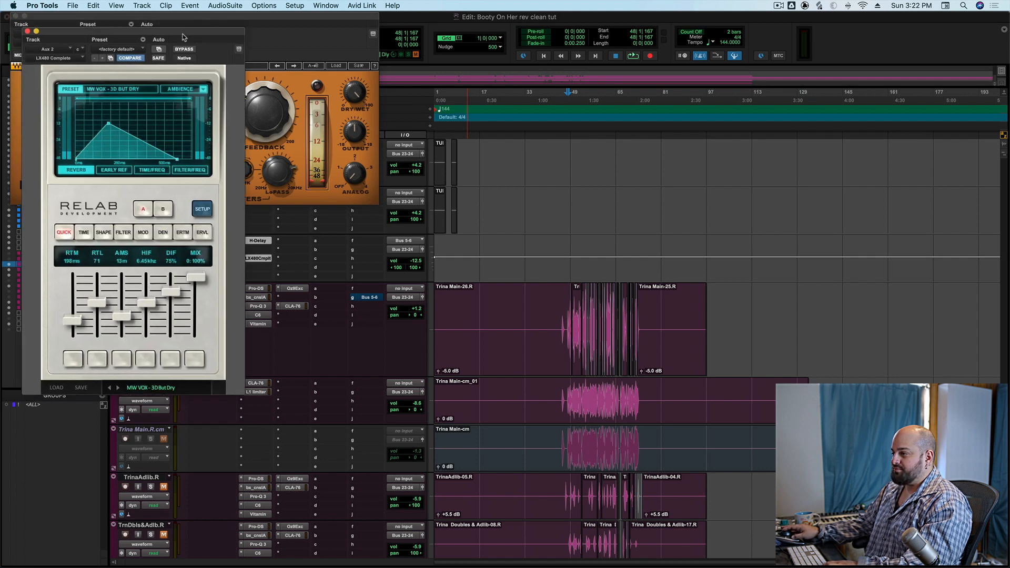
left_click_drag(184, 16, 501, 24)
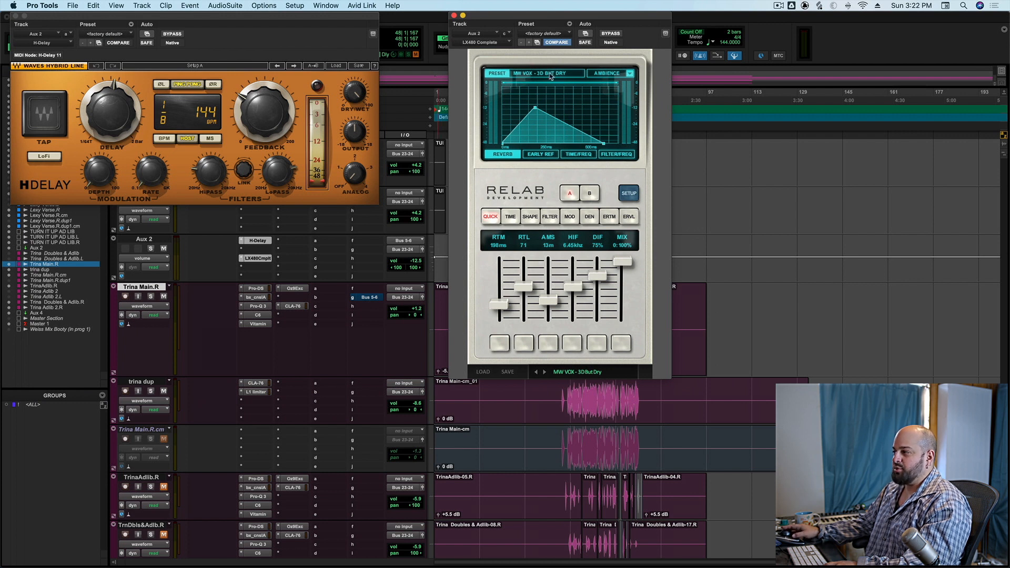
left_click(455, 16)
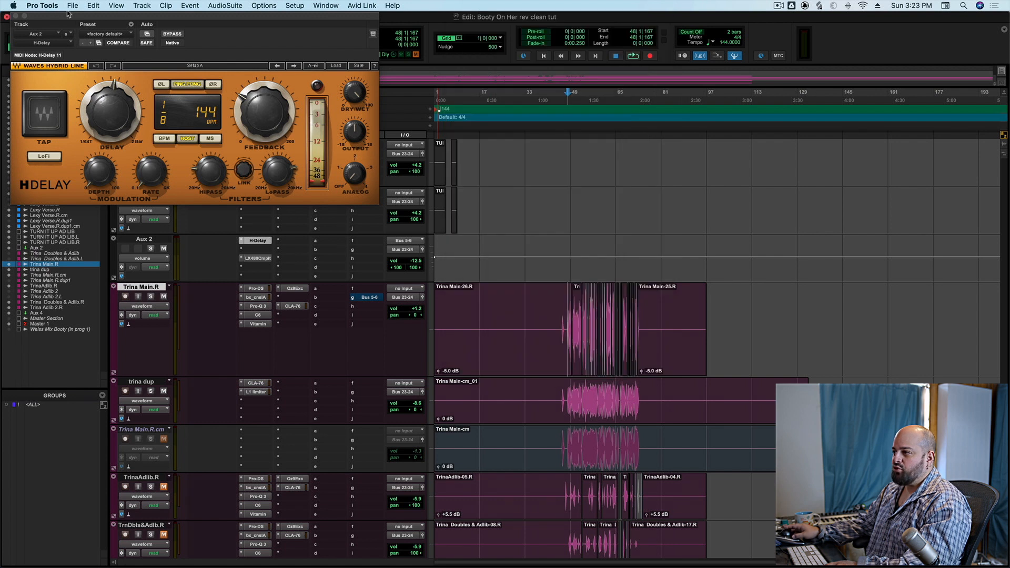
left_click(6, 16)
- Set the playback start near the beginning of the LexyVerse.R.cm clip, at 8|2|209
scroll(446, 325, "up", 4)
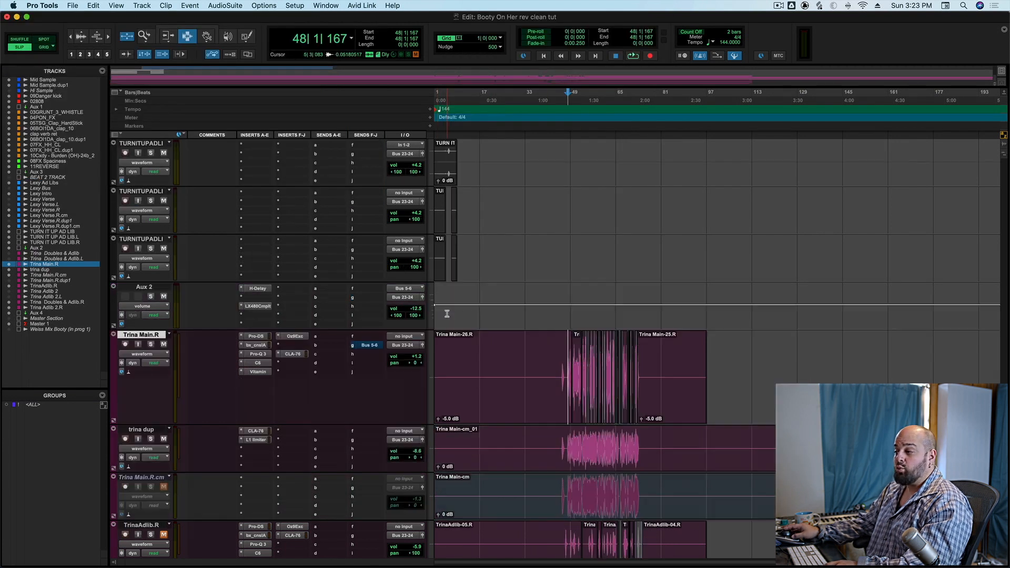
scroll(446, 325, "up", 1)
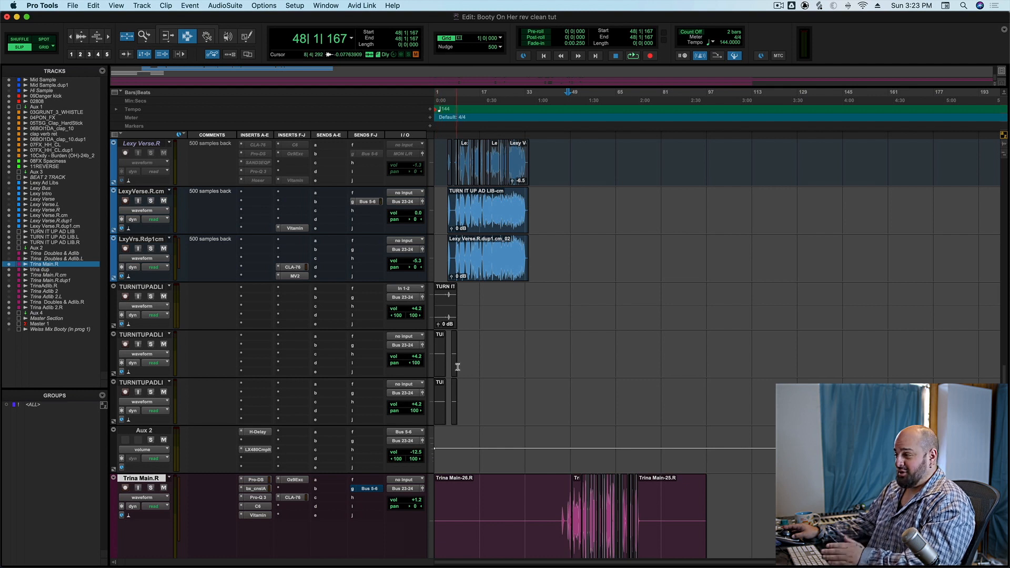
scroll(480, 366, "up", 4)
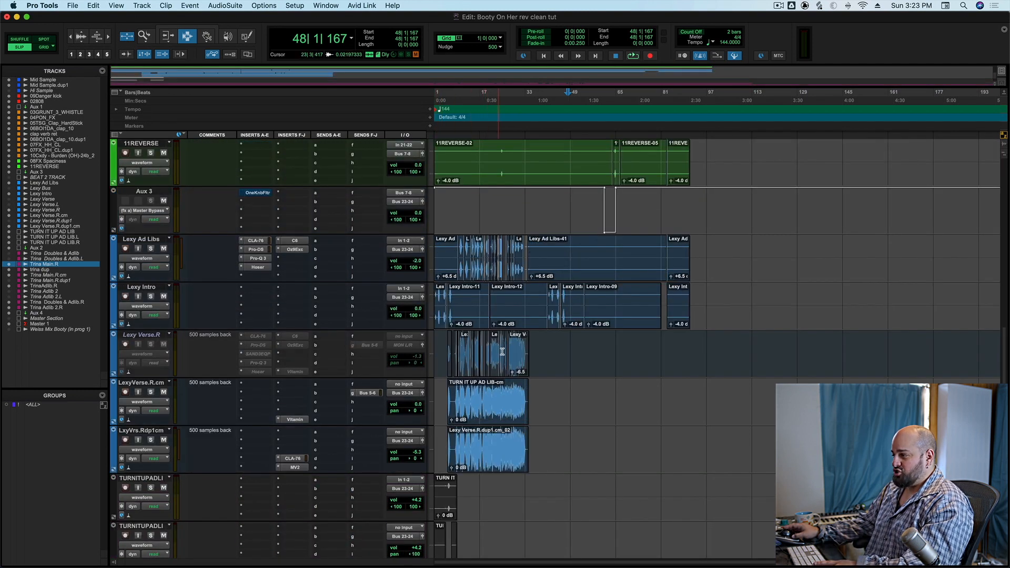
left_click(457, 397)
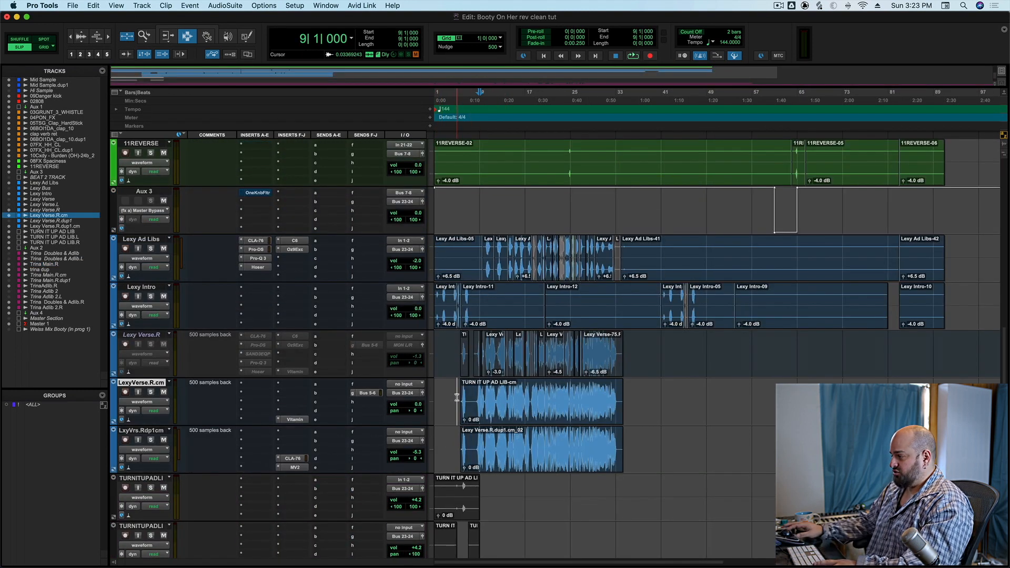
key("super+bracketright")
left_click(475, 402)
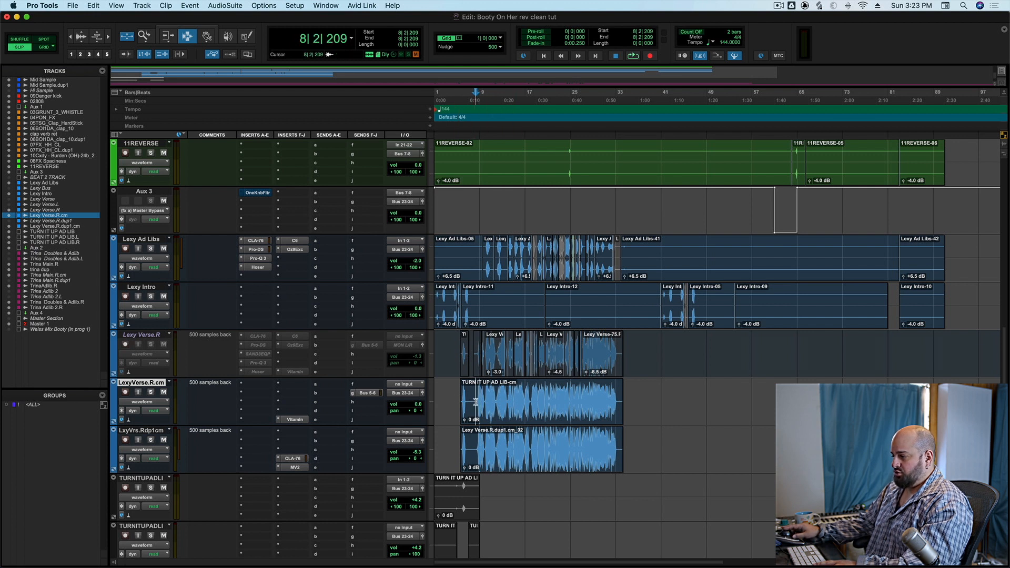
- Audition the Lexy verse while raising the Aux 2 volume, undo the volume change, and stop playback
scroll(544, 402, "down", 4)
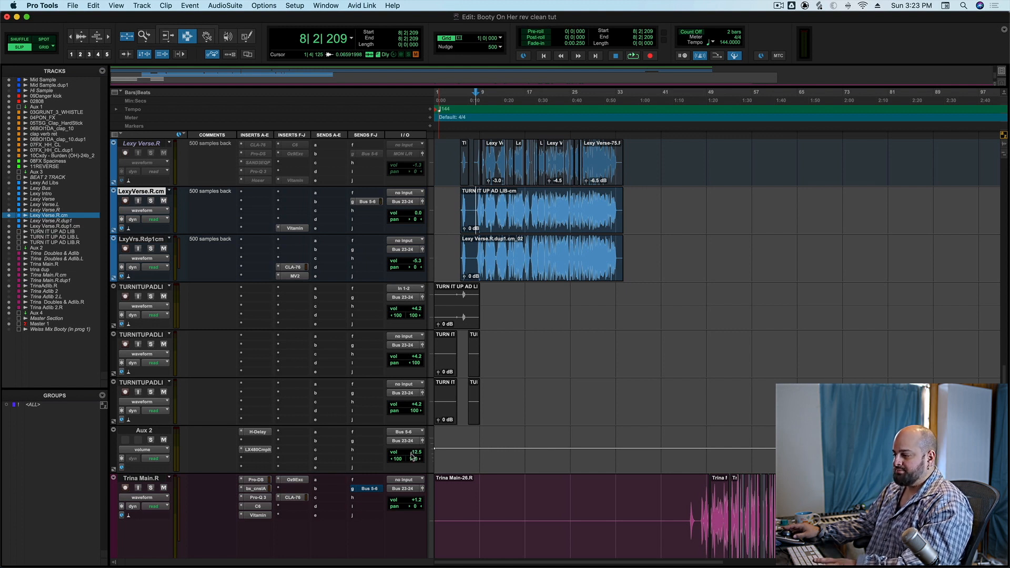
key("space")
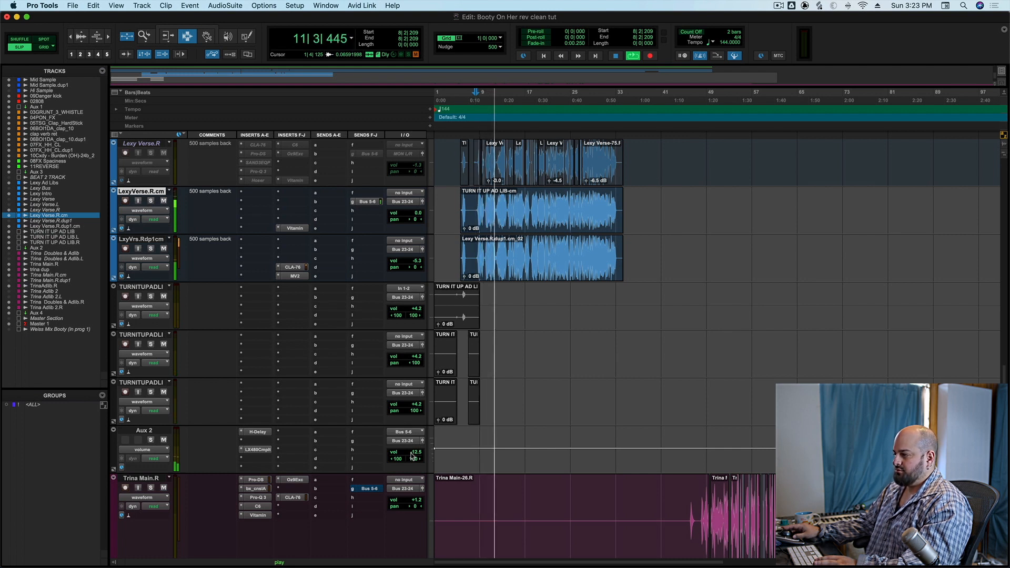
left_click_drag(412, 455, 410, 445)
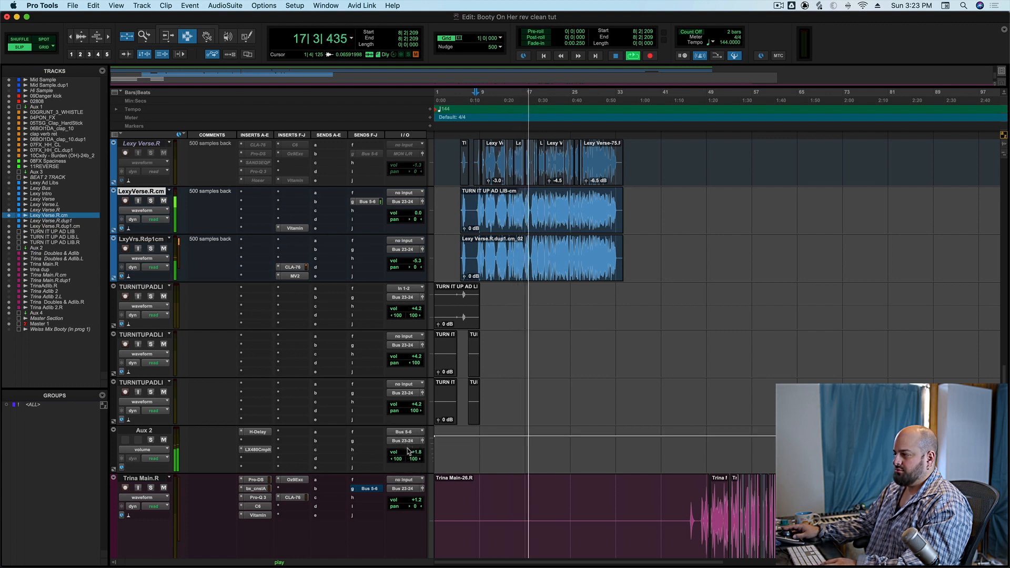
key("super+z")
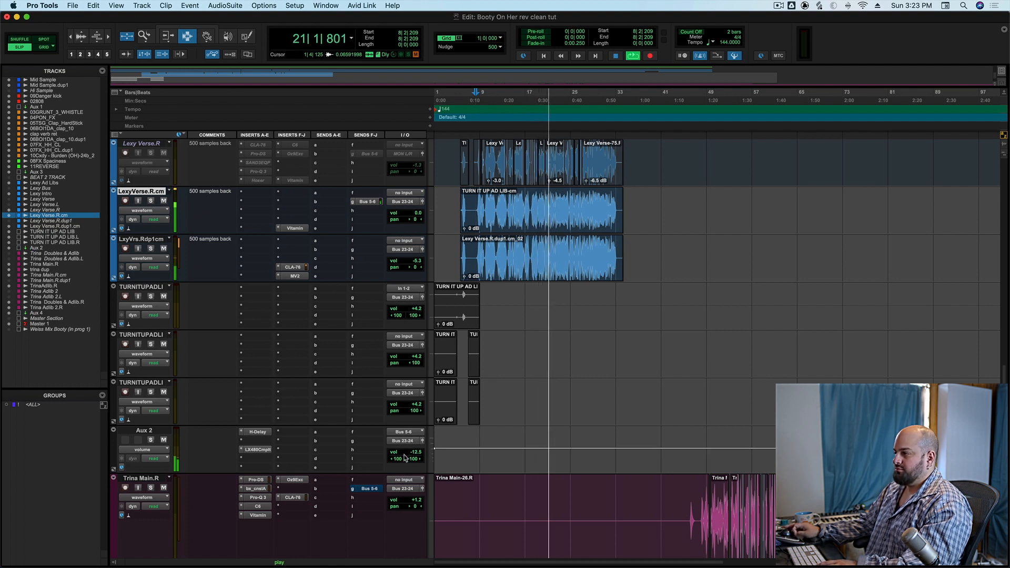
key("space")
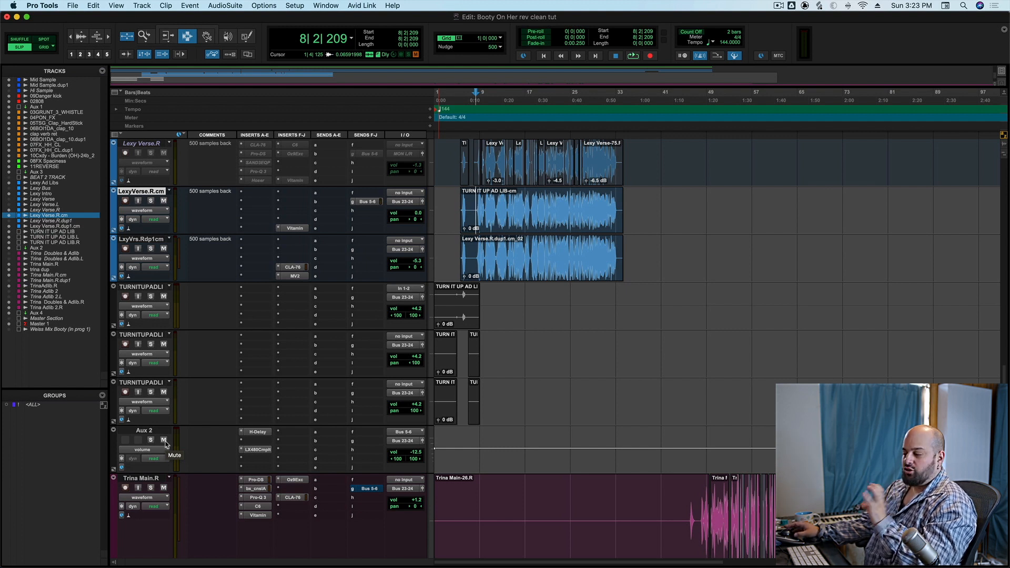
- Unmute Trina Main.R's Bus 5-6 send and raise the Aux 2 volume to about -7.9 dB while auditioning from bar 48
left_click(701, 407)
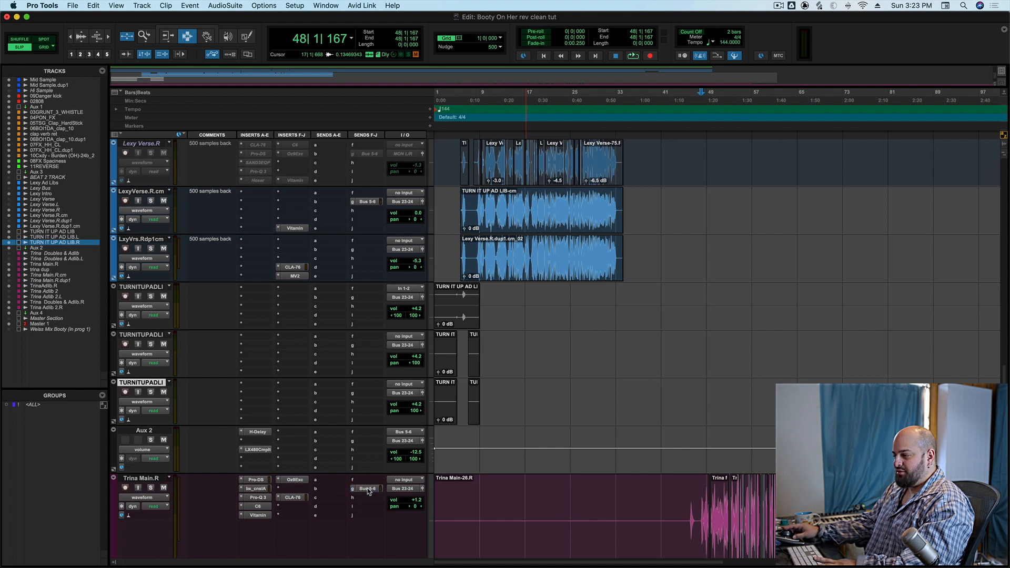
key("space")
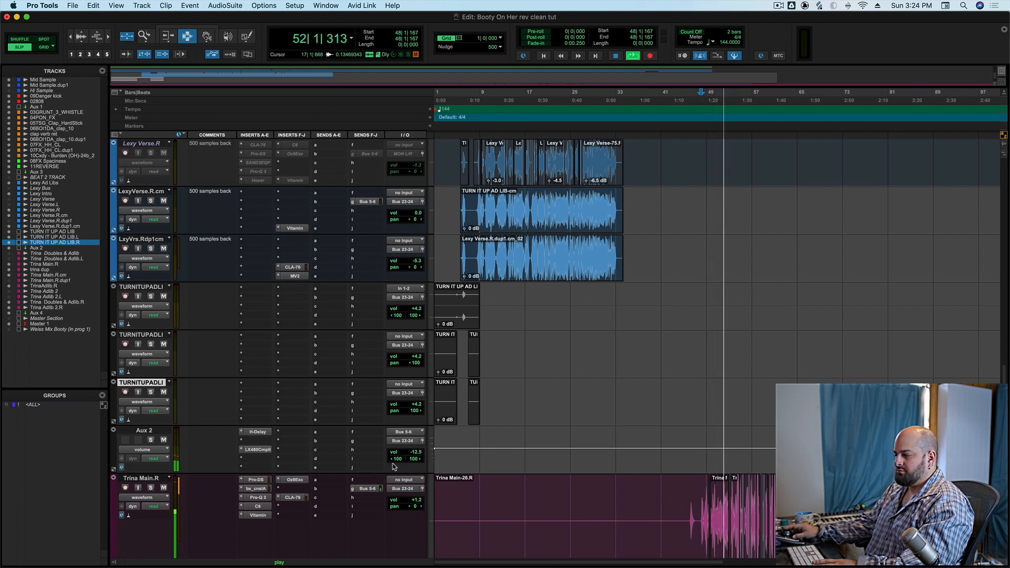
left_click_drag(397, 456, 396, 451)
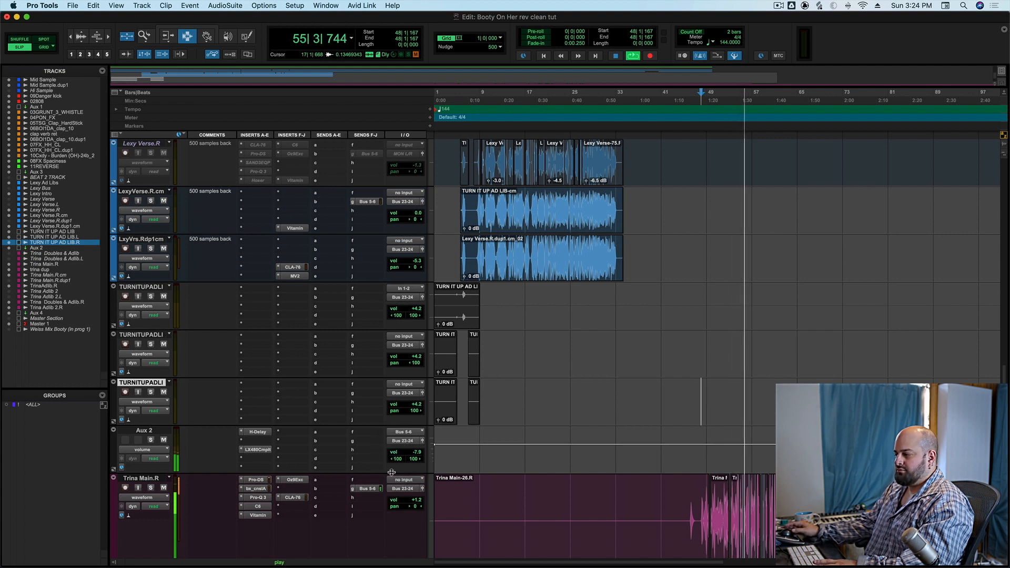
key("space")
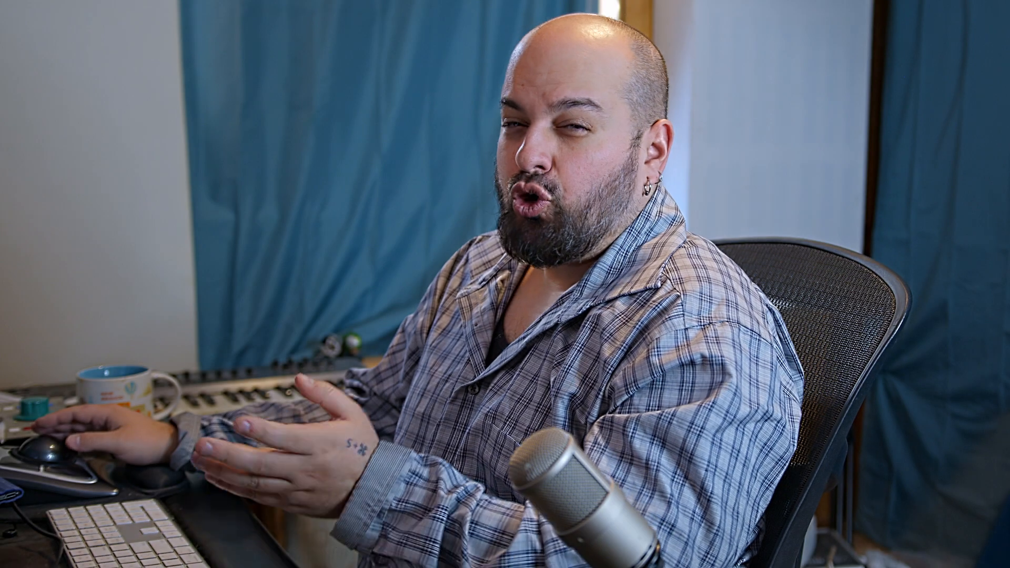